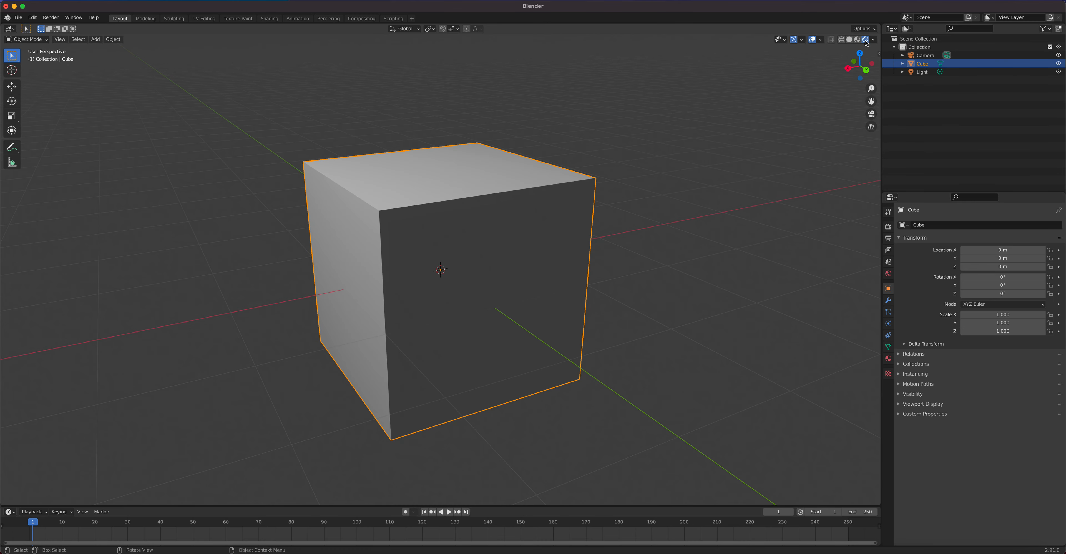
Select the scene's light and switch to the front orthographic view.
scroll(674, 215, down, 6)
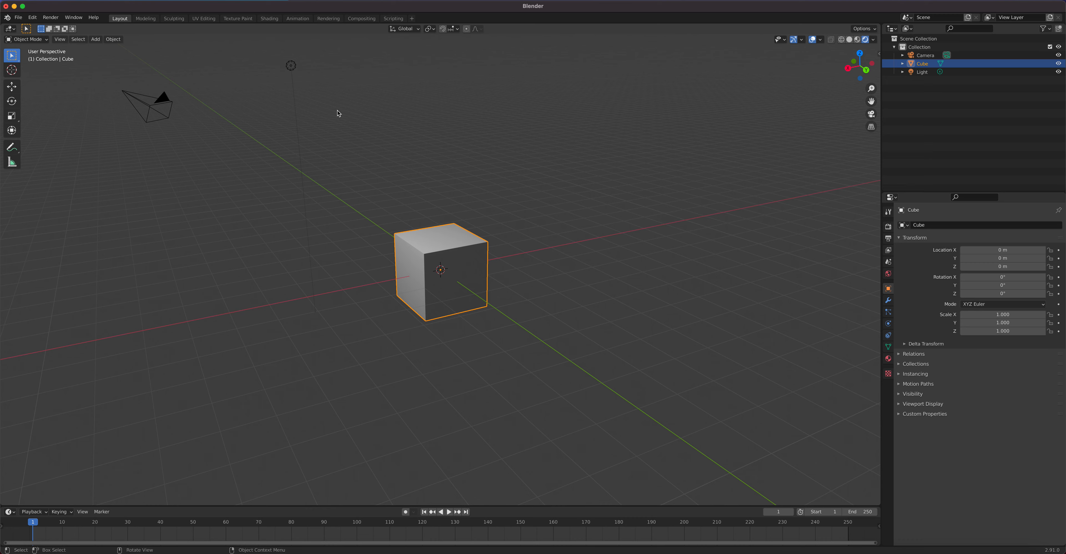
click(292, 67)
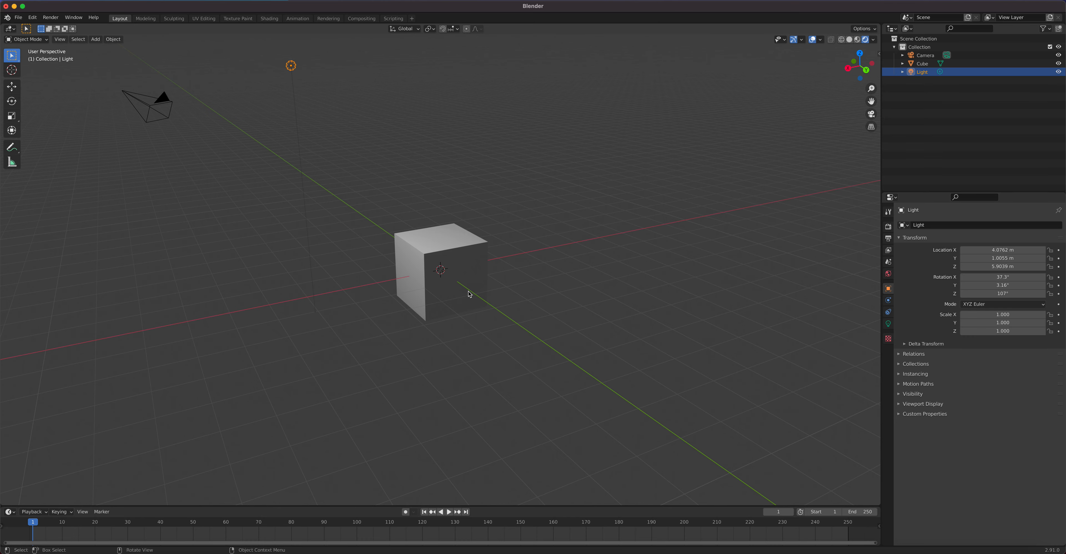
key(KP_1)
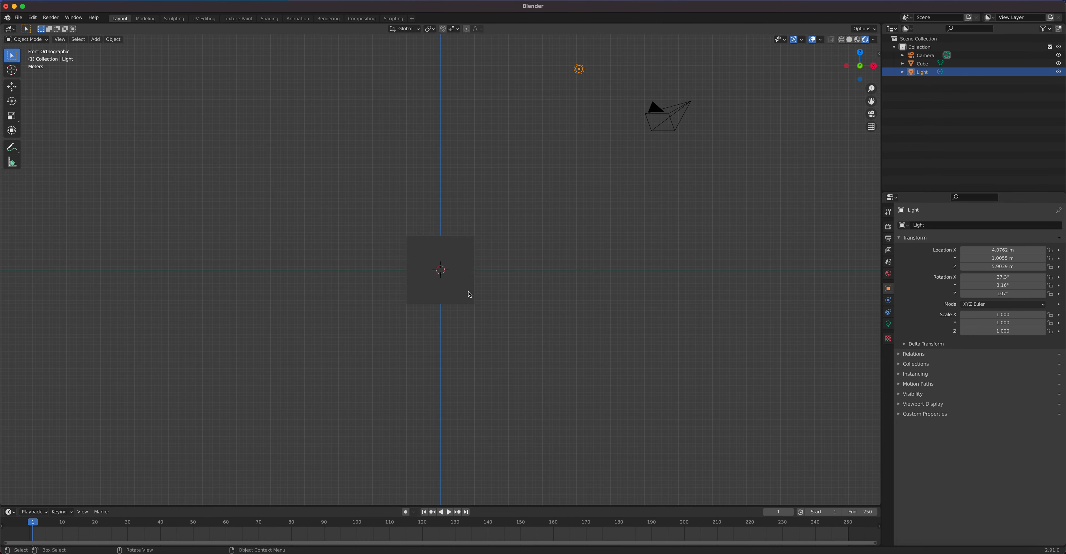
Enable the Screencast Keys overlay in the viewport.
key(n)
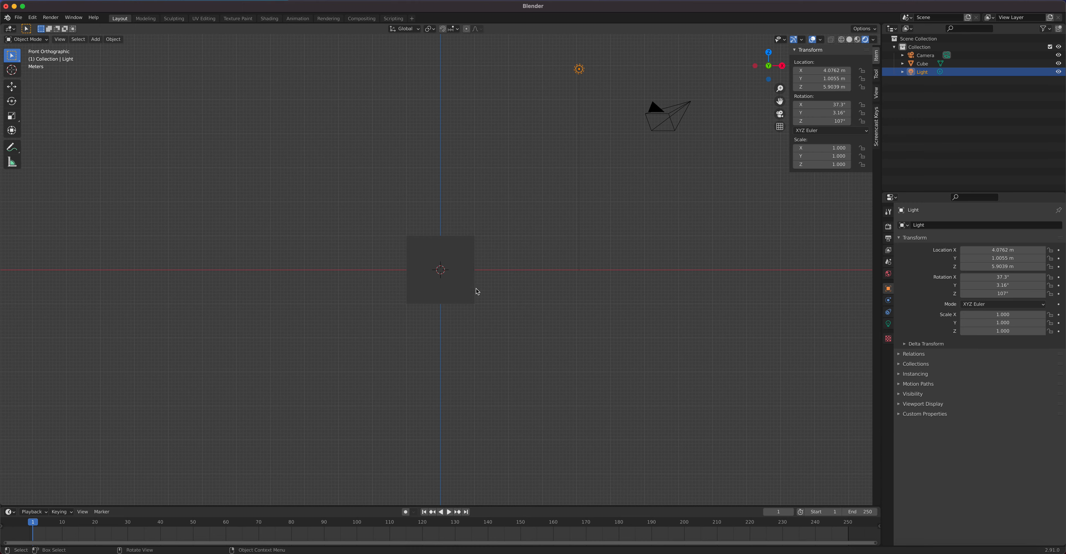
click(877, 124)
click(801, 49)
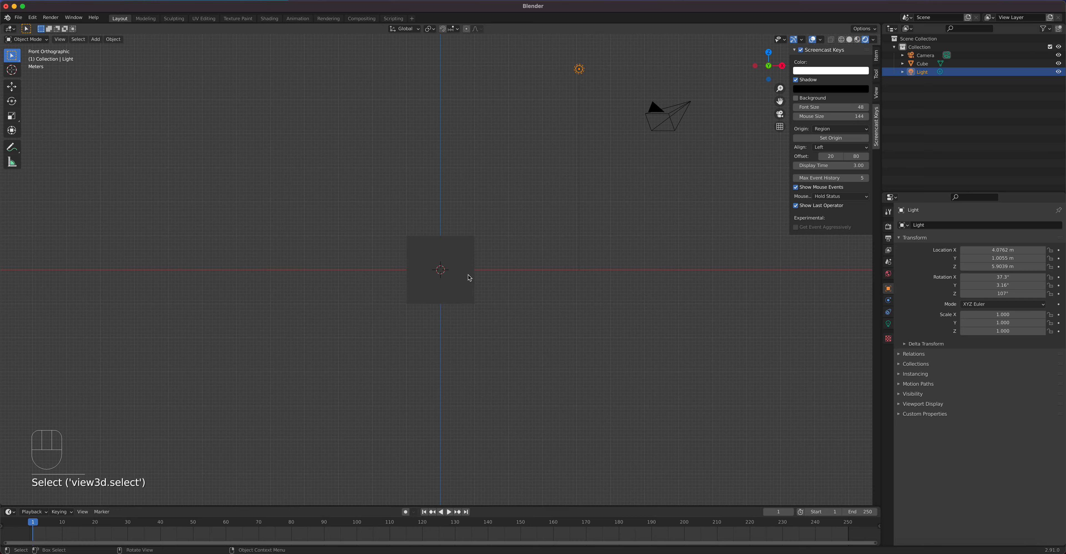
key(n)
scroll(455, 279, up, 3)
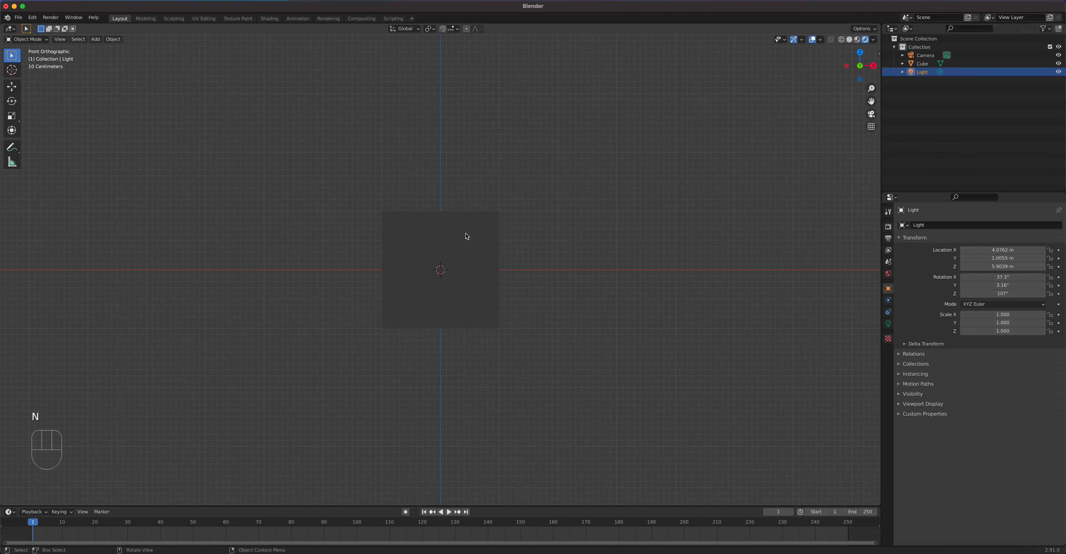
scroll(455, 292, down, 3)
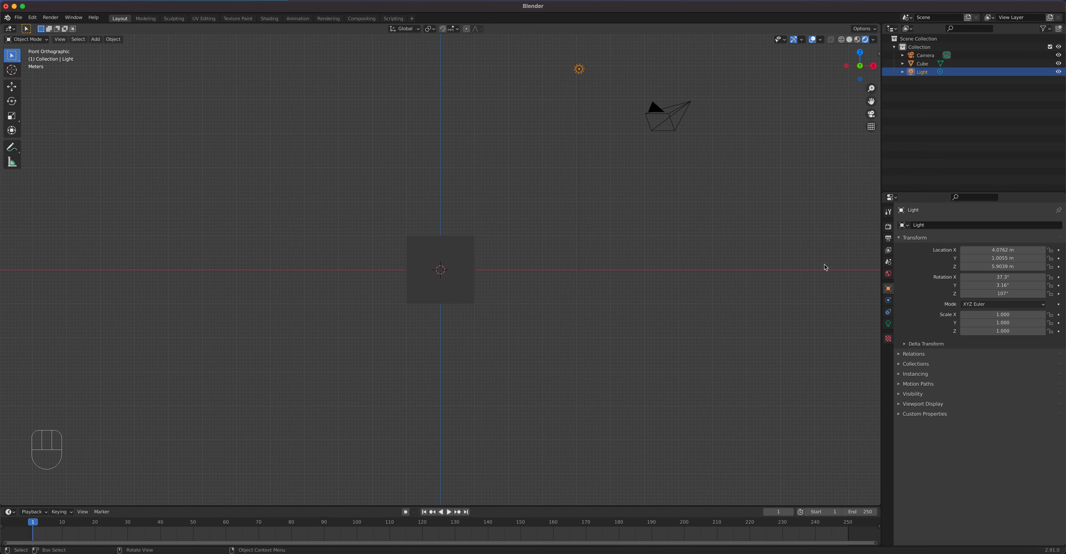
Darken the world background: try black for its Surface colour and settle on a dark grey.
click(888, 274)
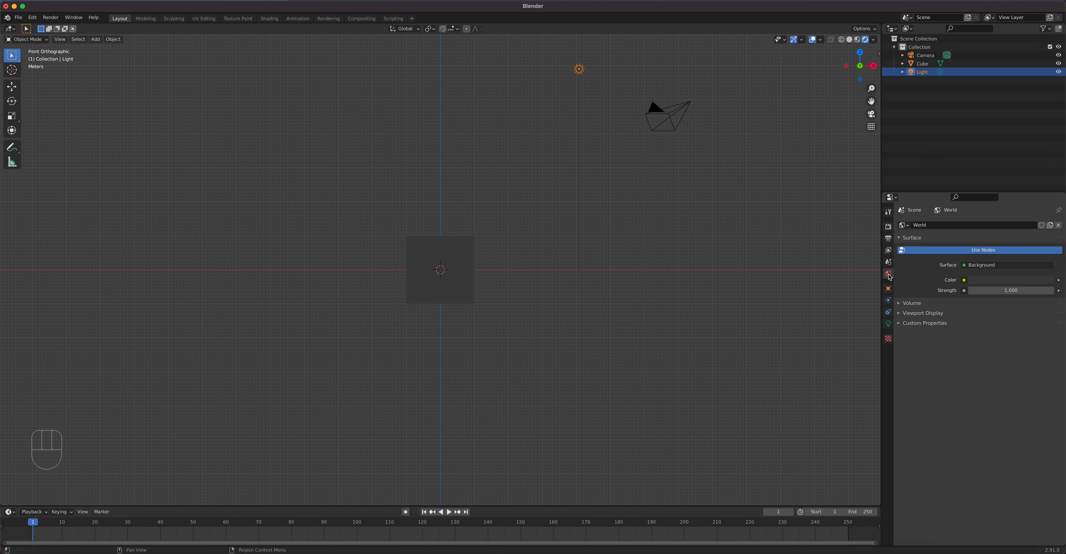
click(992, 284)
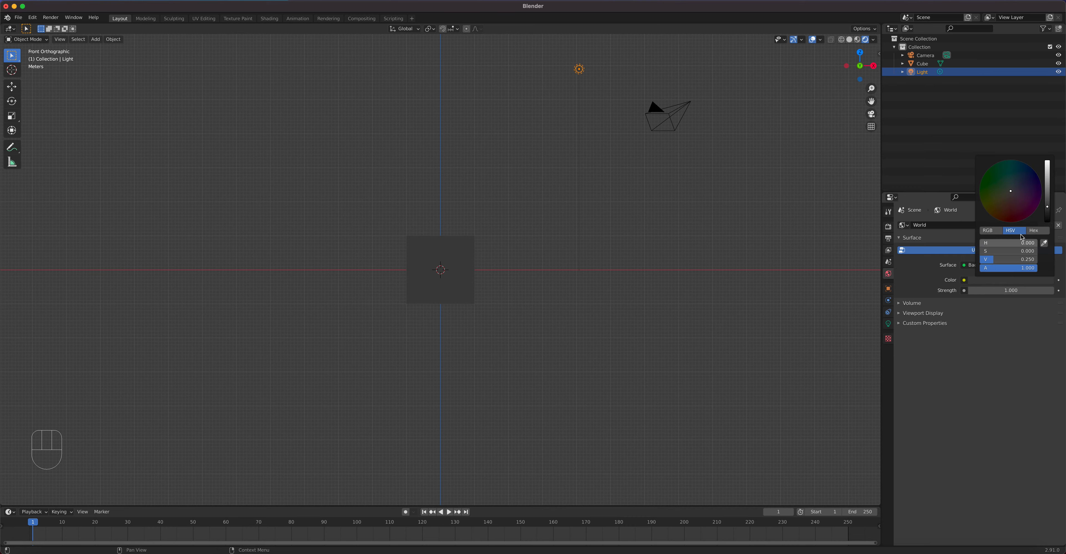
drag(1047, 207, 1047, 221)
middle_drag(521, 262, 496, 290)
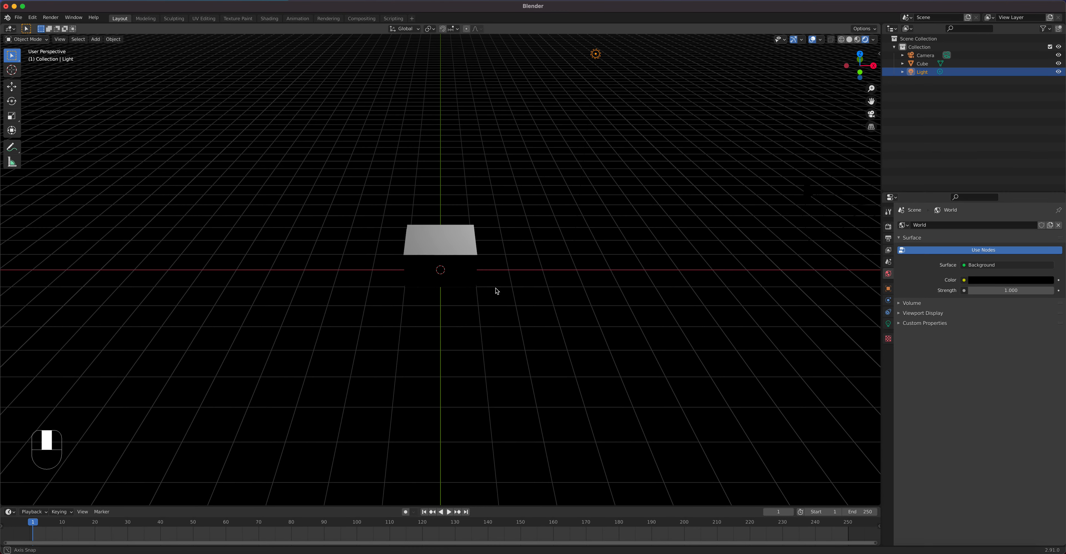
click(1003, 281)
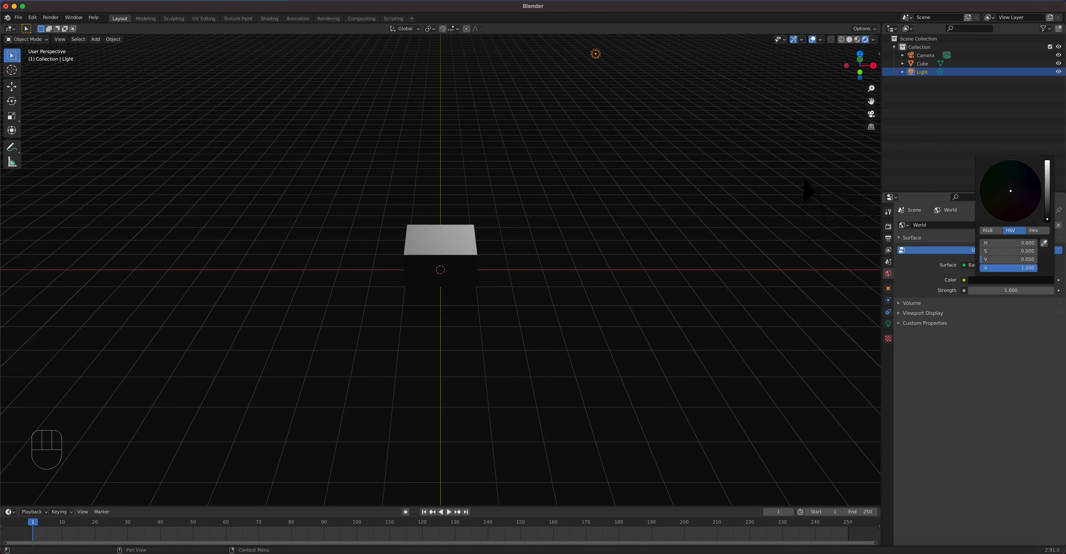
drag(1049, 222, 1048, 213)
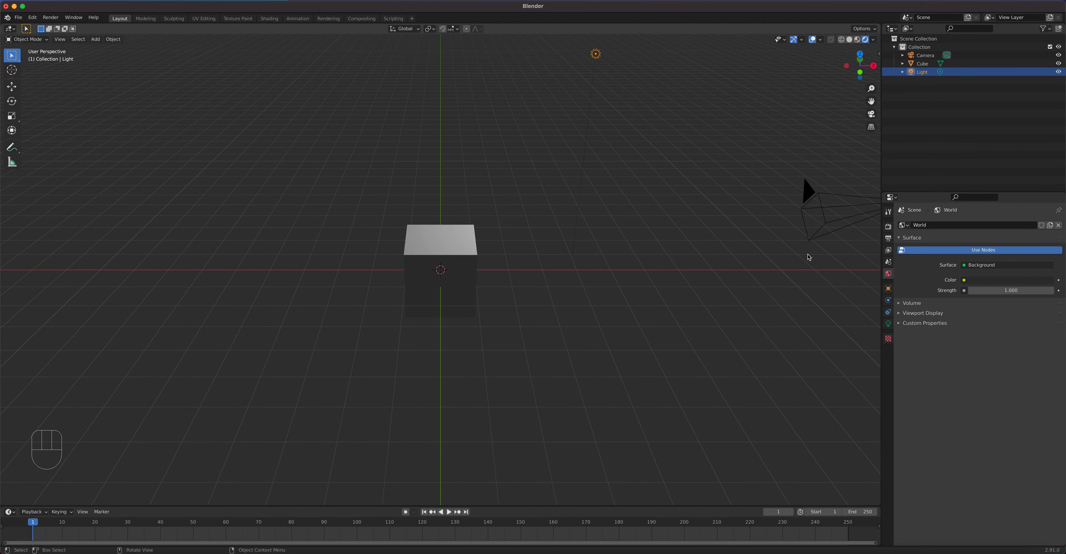
Return to the front view and split the 3D viewport into a quad view.
scroll(483, 271, up, 3)
scroll(479, 268, down, 4)
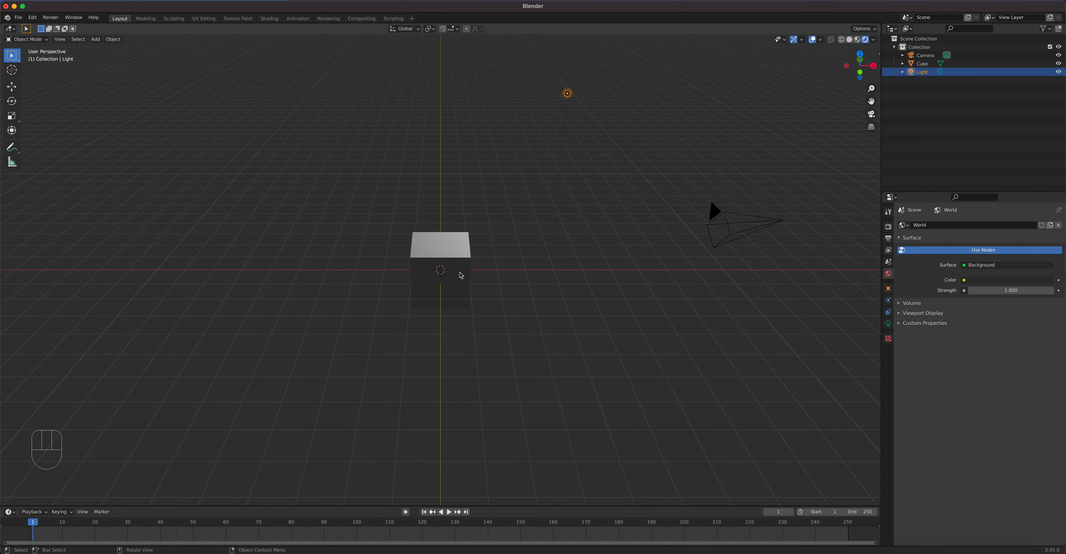
key(KP_1)
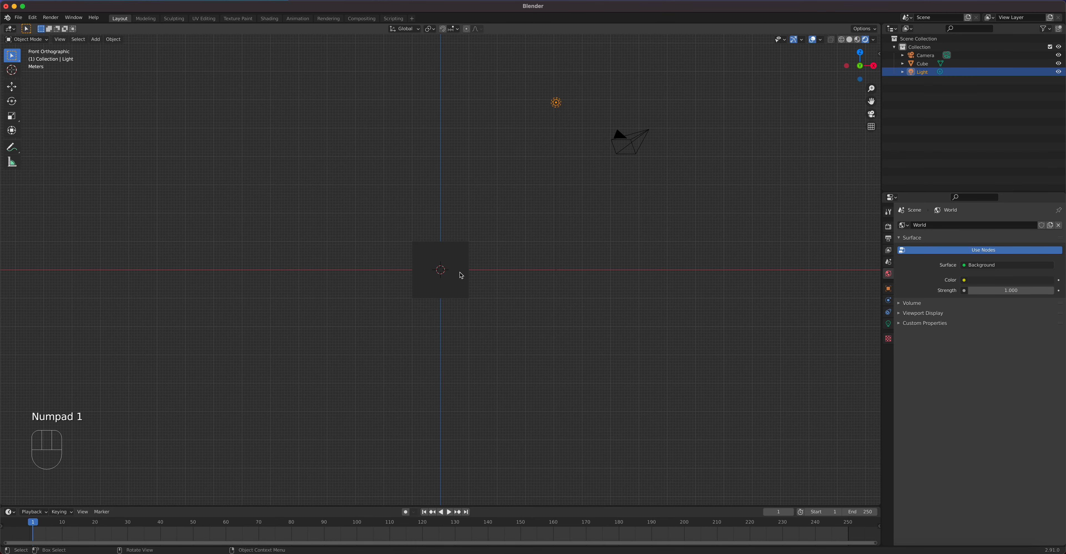
scroll(445, 250, up, 4)
scroll(446, 251, down, 6)
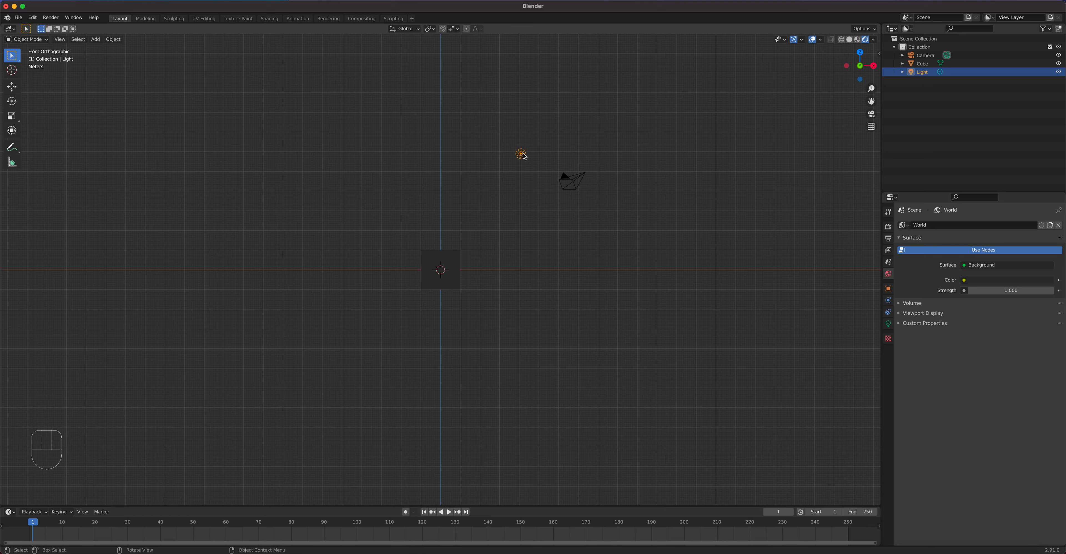
scroll(512, 201, up, 5)
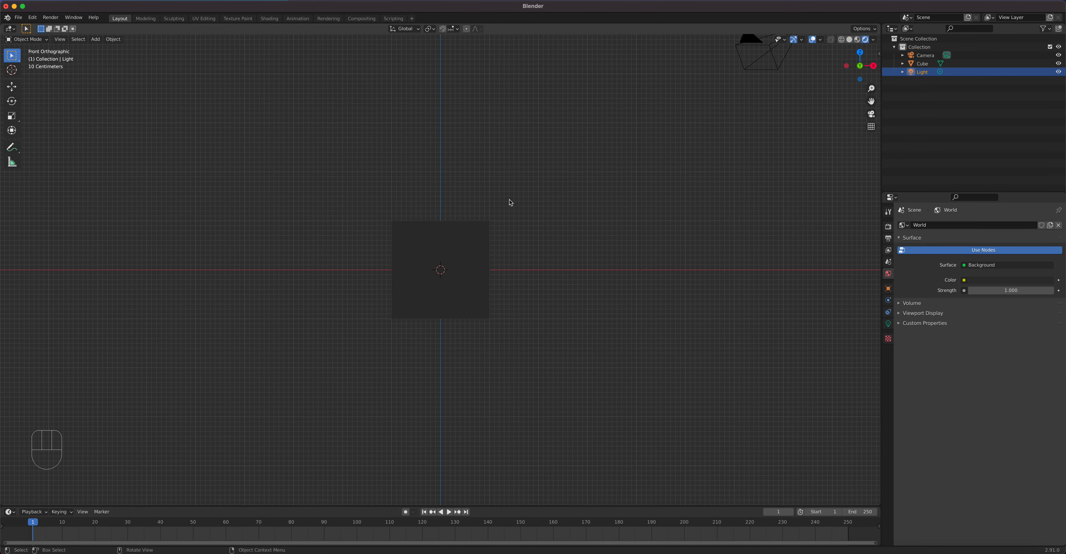
click(60, 39)
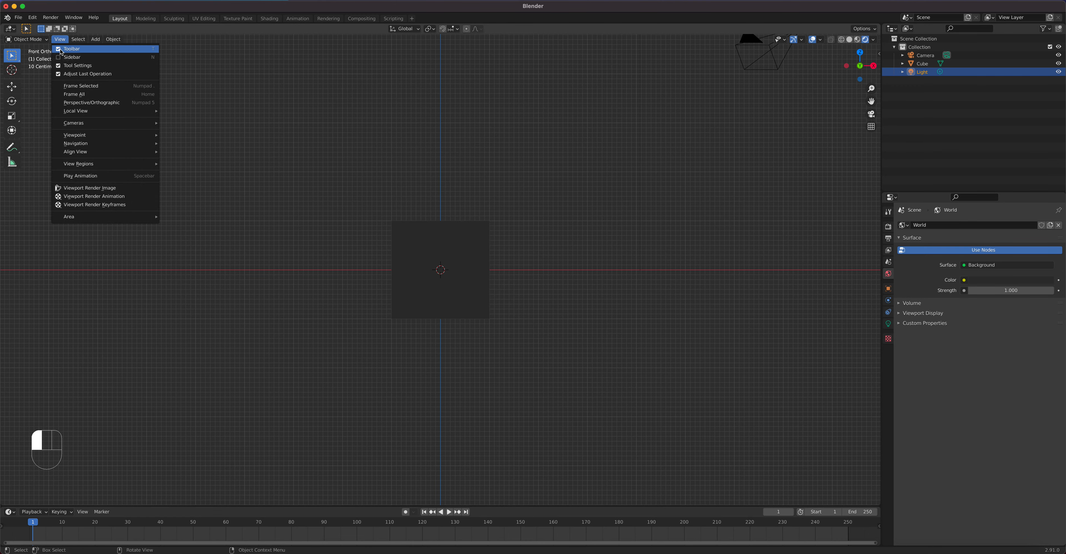
mouse_move(61, 219)
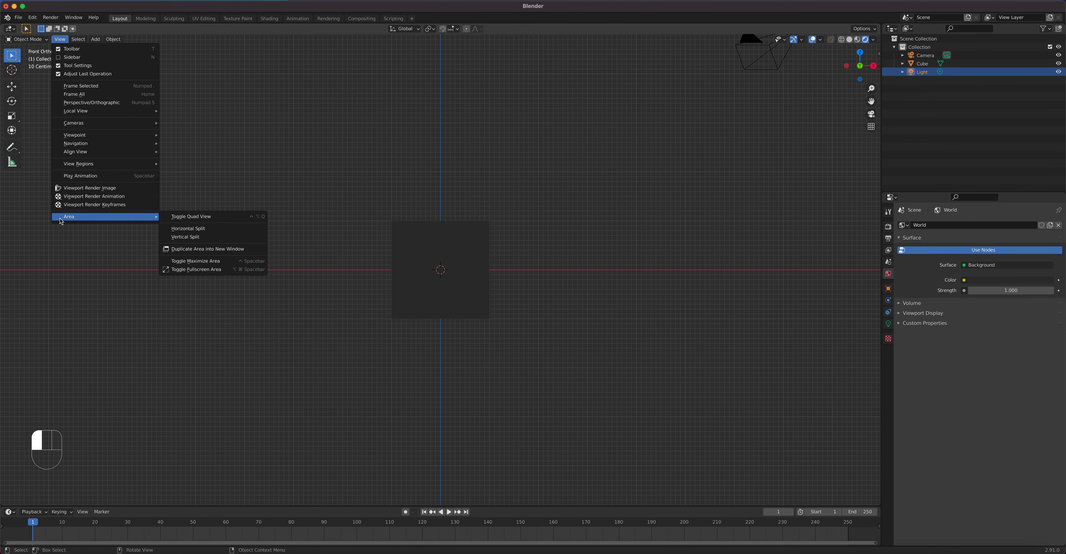
click(234, 218)
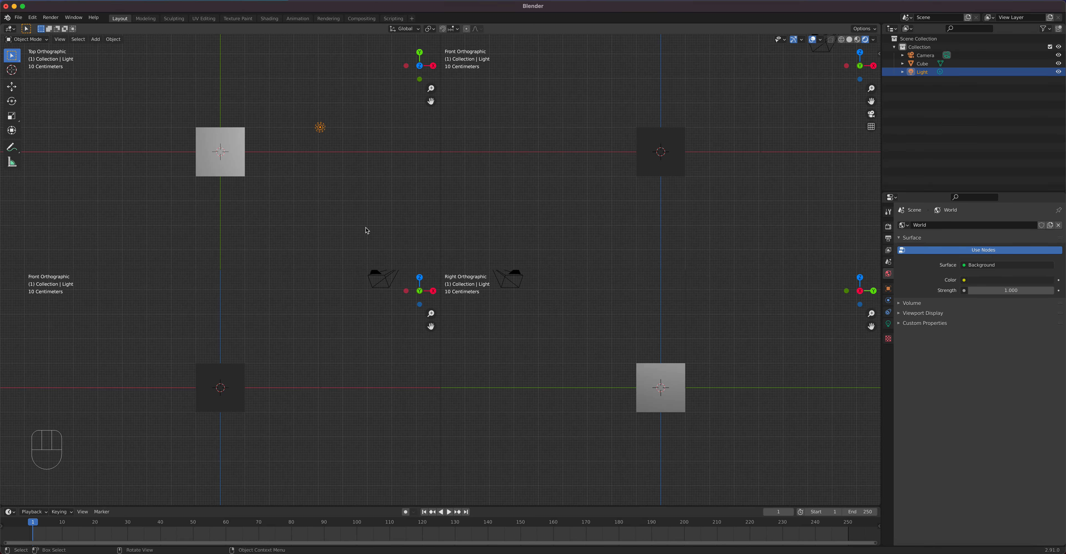
Move the light in the top view so it sits in front of the cube, on its positive X side.
scroll(678, 184, up, 2)
middle_drag(679, 189, 614, 224)
scroll(291, 350, down, 3)
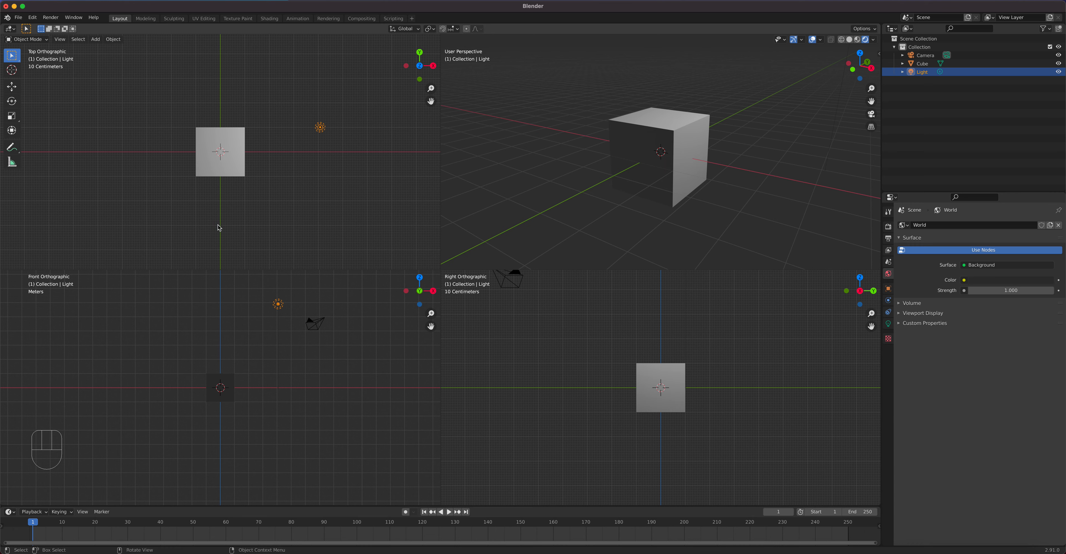
click(321, 129)
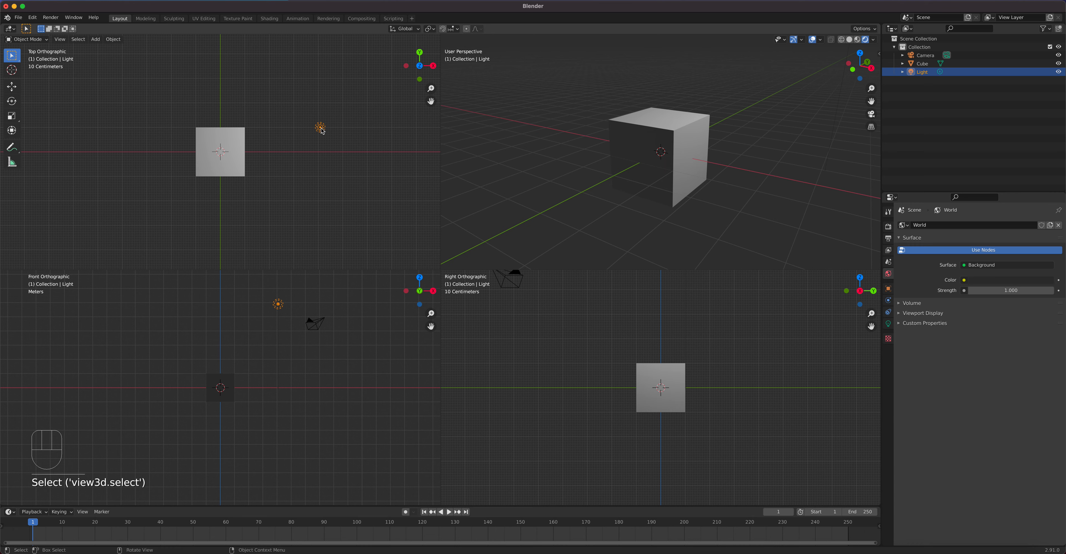
key(g)
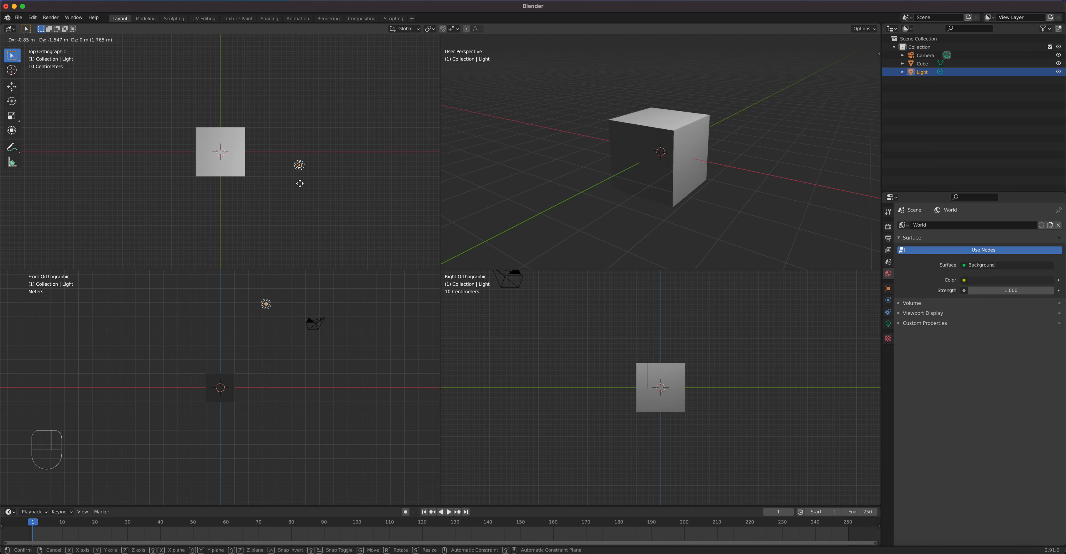
click(294, 228)
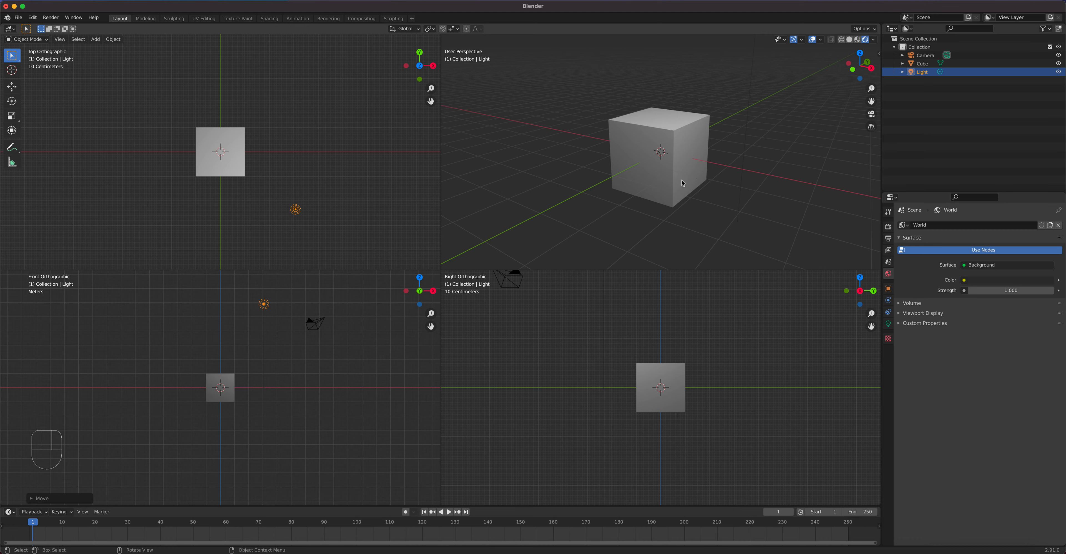
mouse_move(620, 195)
middle_down()
mouse_move(777, 183)
mouse_move(607, 194)
middle_up()
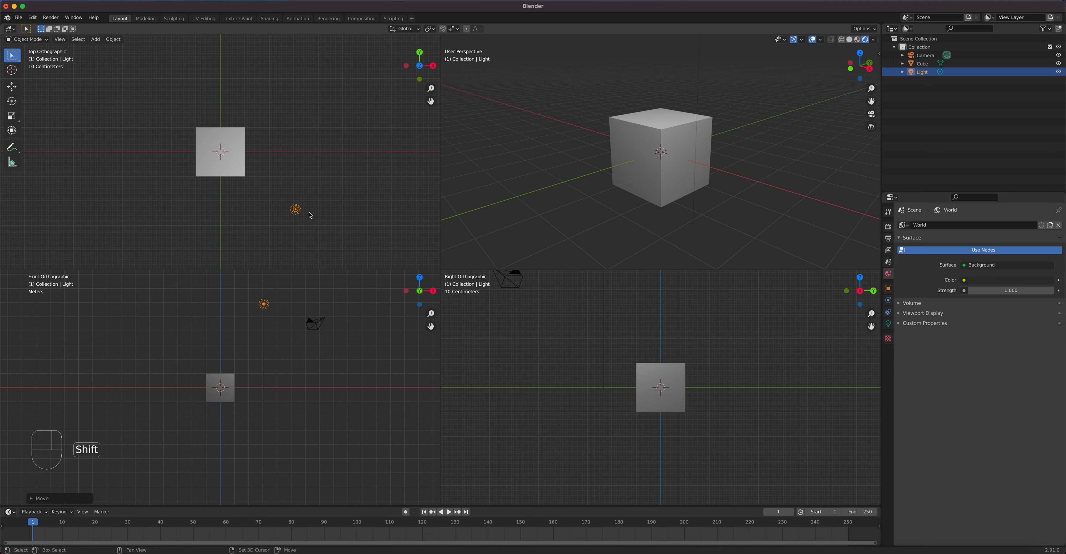
Duplicate the light and place the copy behind the cube's opposite corner, offset about -6.3 m in X and 5.5 m in Y.
key(shift+d)
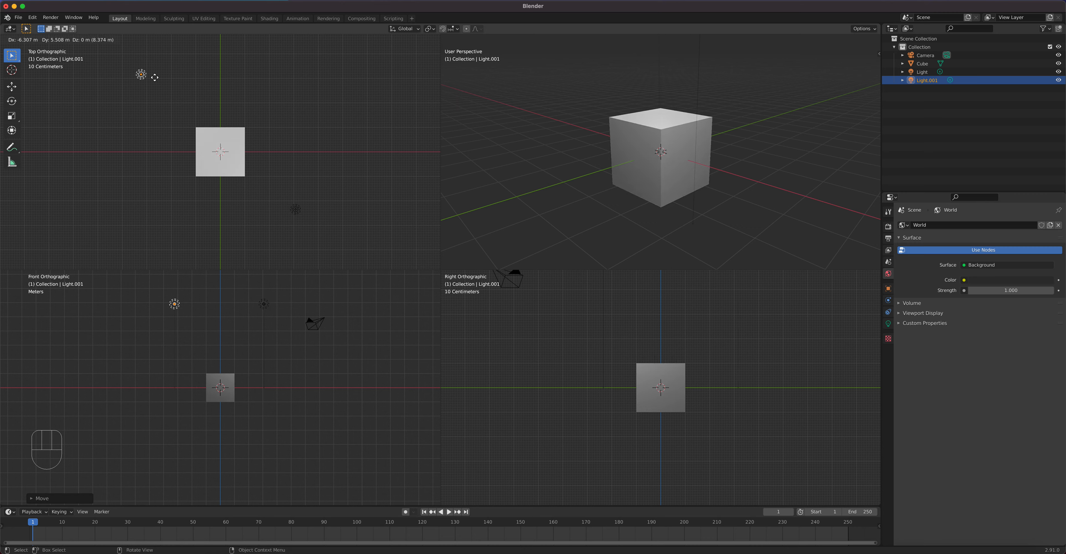
click(152, 76)
mouse_move(597, 160)
middle_down()
mouse_move(766, 152)
mouse_move(766, 130)
mouse_move(747, 106)
mouse_move(588, 169)
mouse_move(605, 166)
middle_up()
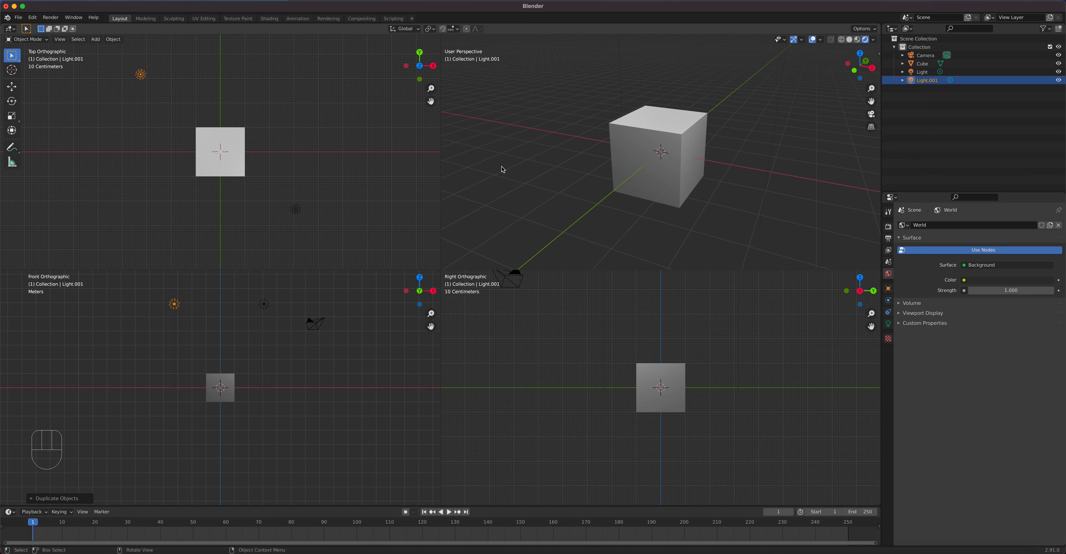
Switch from the quad view back to a single perspective viewport showing the lit cube.
key(ctrl+alt+q)
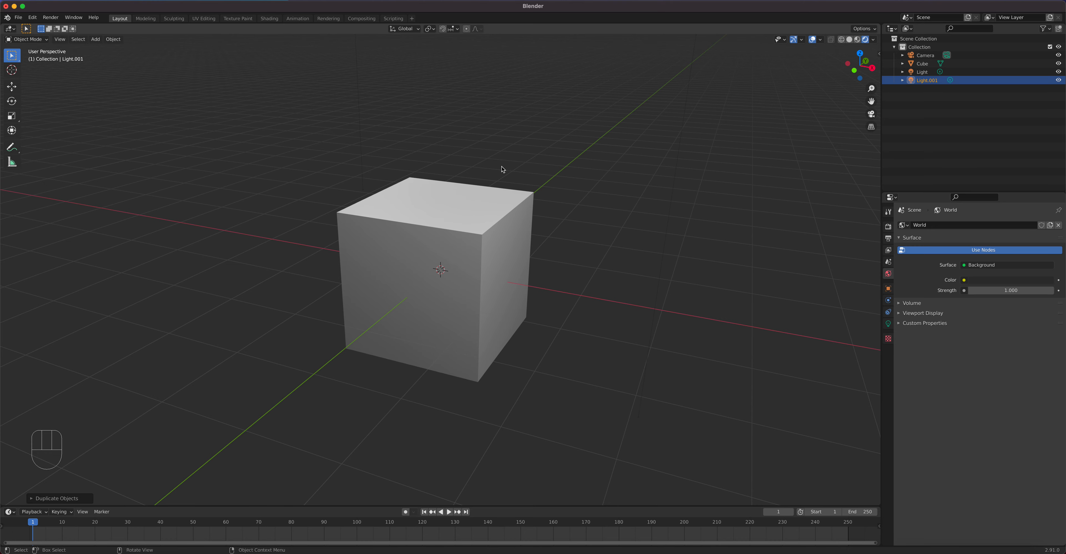
scroll(502, 169, up, 1)
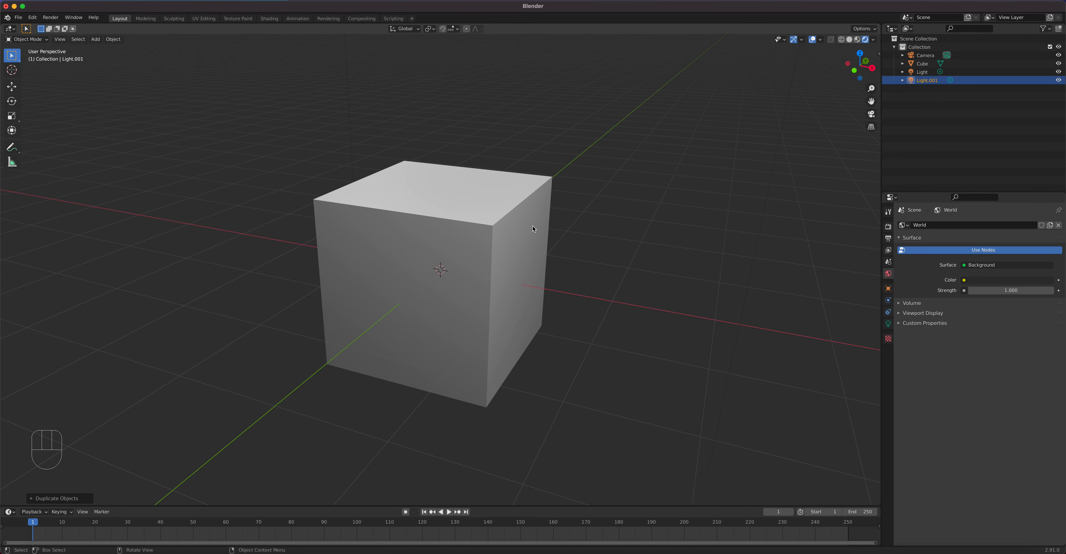
mouse_move(527, 232)
middle_down()
mouse_move(518, 236)
mouse_move(525, 230)
middle_up()
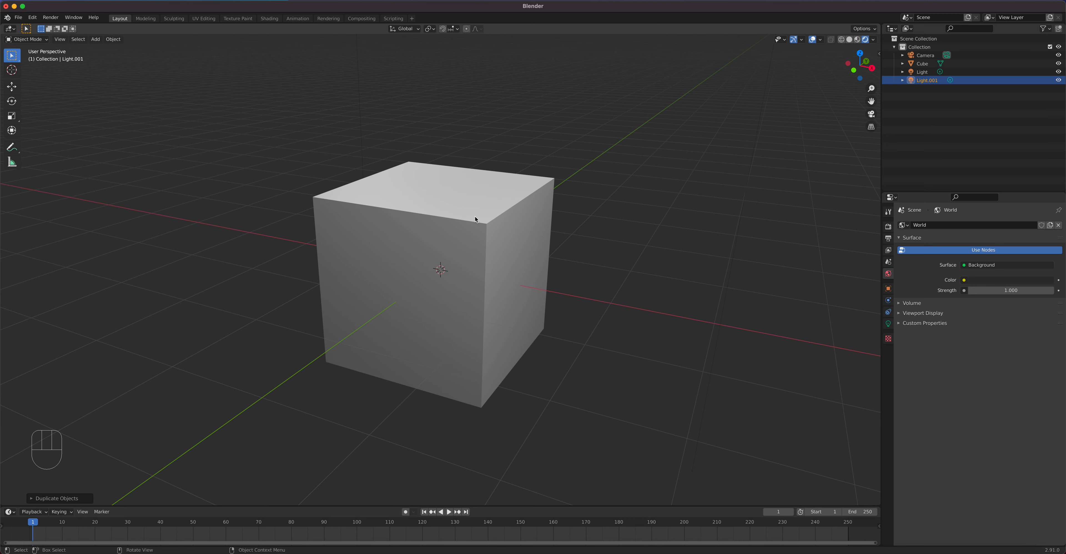
Select the cube and enter Edit Mode on it.
key(Tab)
click(408, 228)
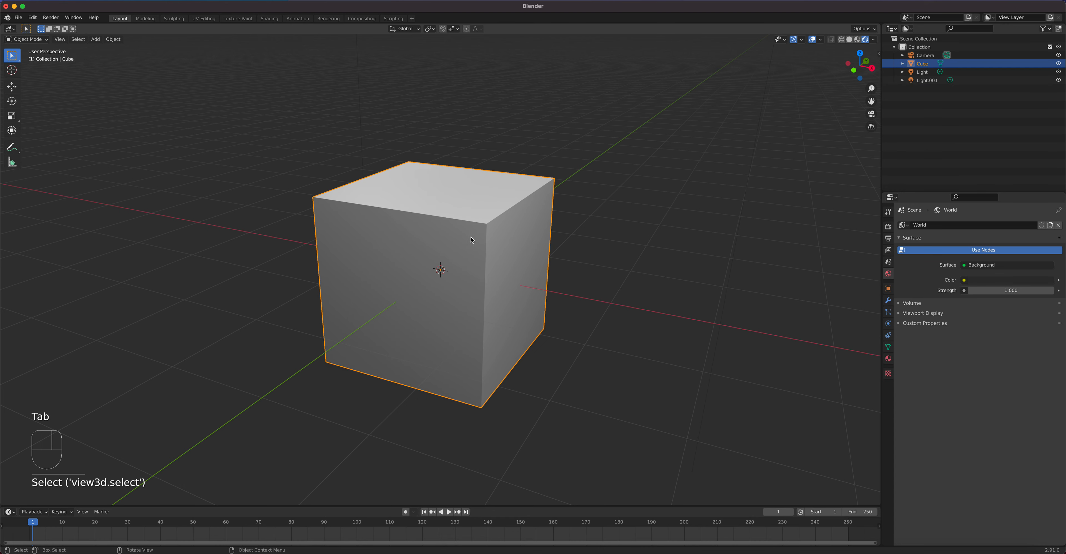
key(Tab)
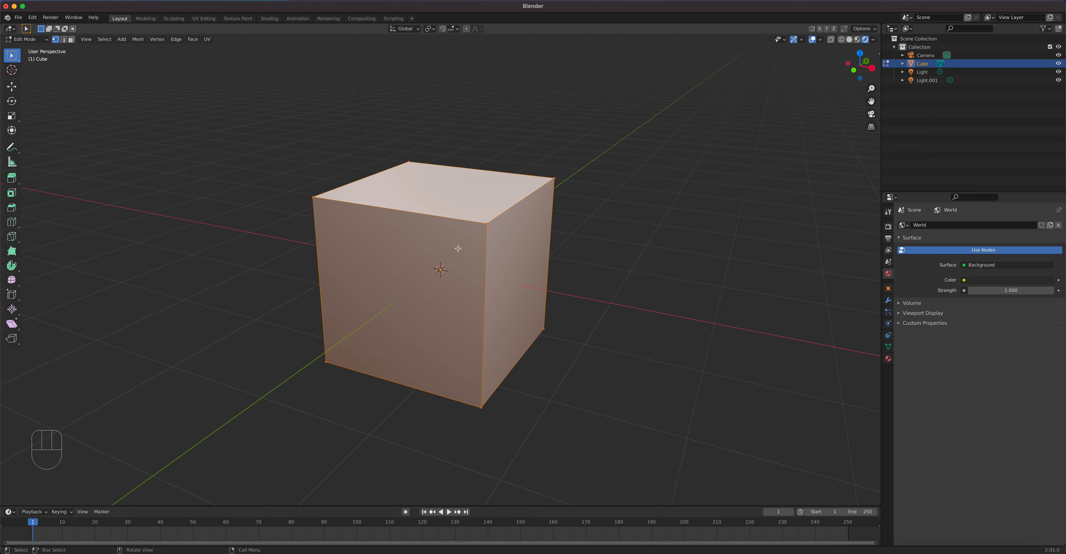
key(Tab)
key(Tab)
key(s)
key(Escape)
scroll(480, 259, up, 1)
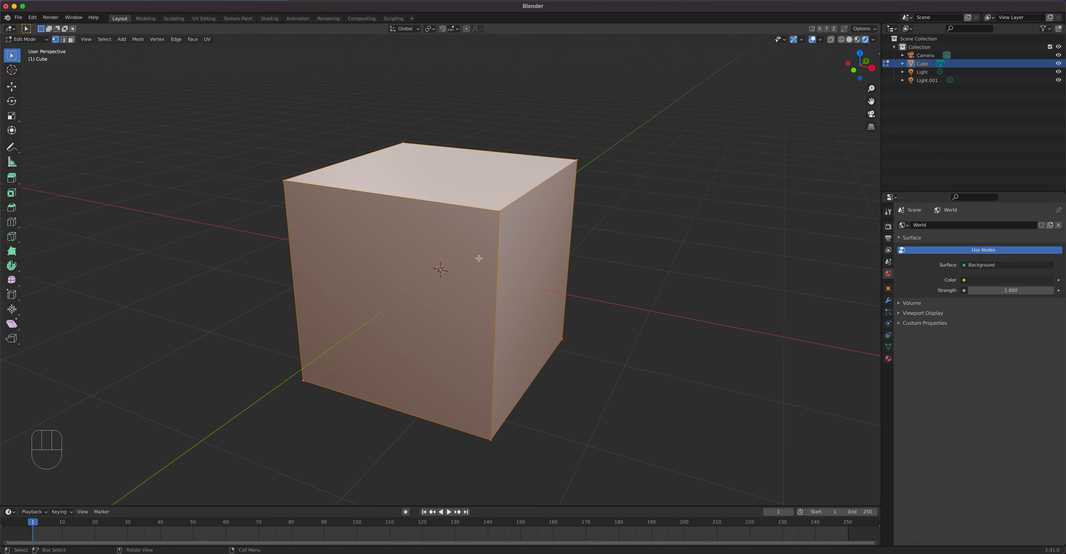
scroll(479, 258, up, 1)
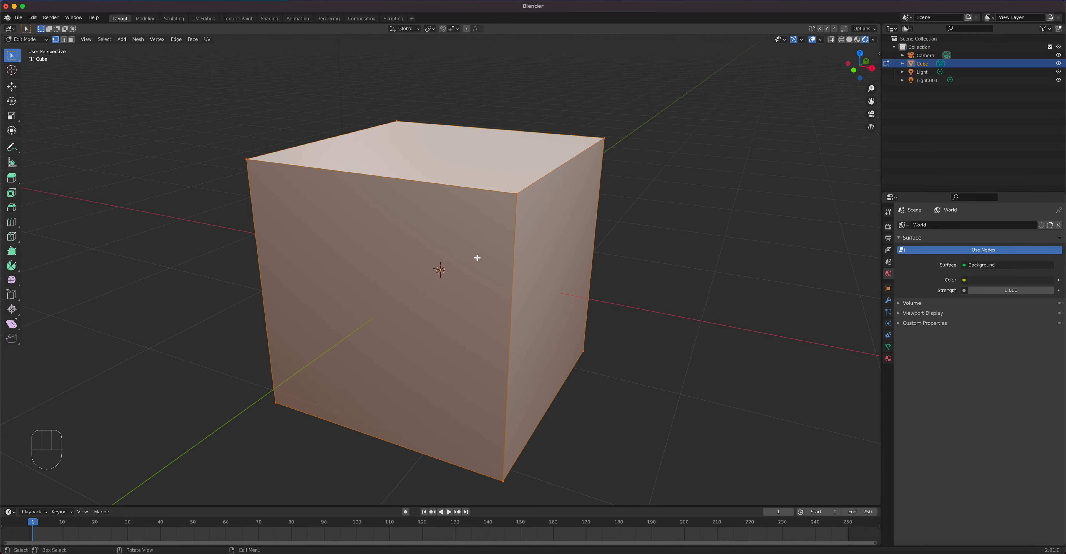
middle_drag(477, 257, 470, 277)
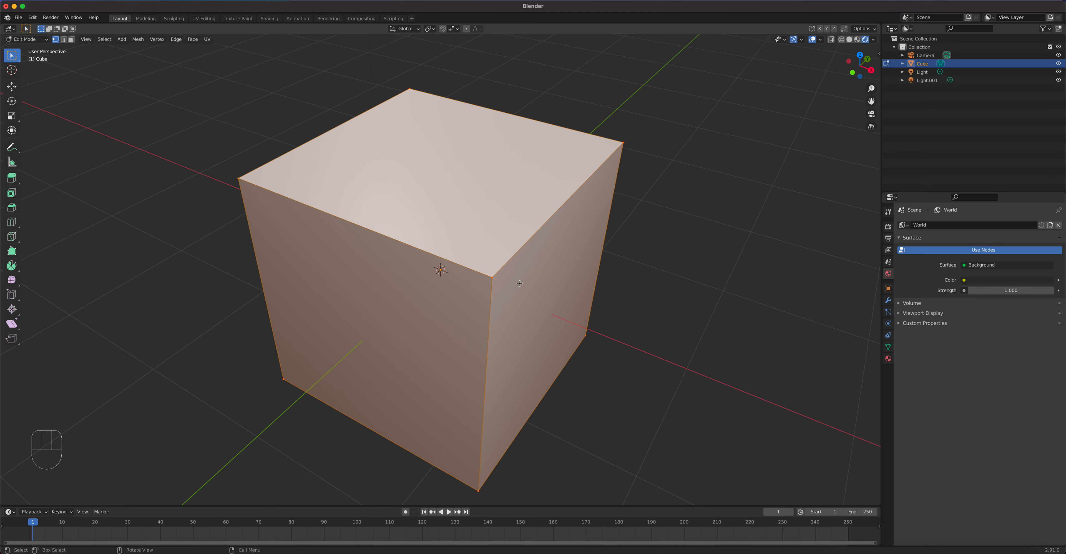
scroll(528, 291, down, 1)
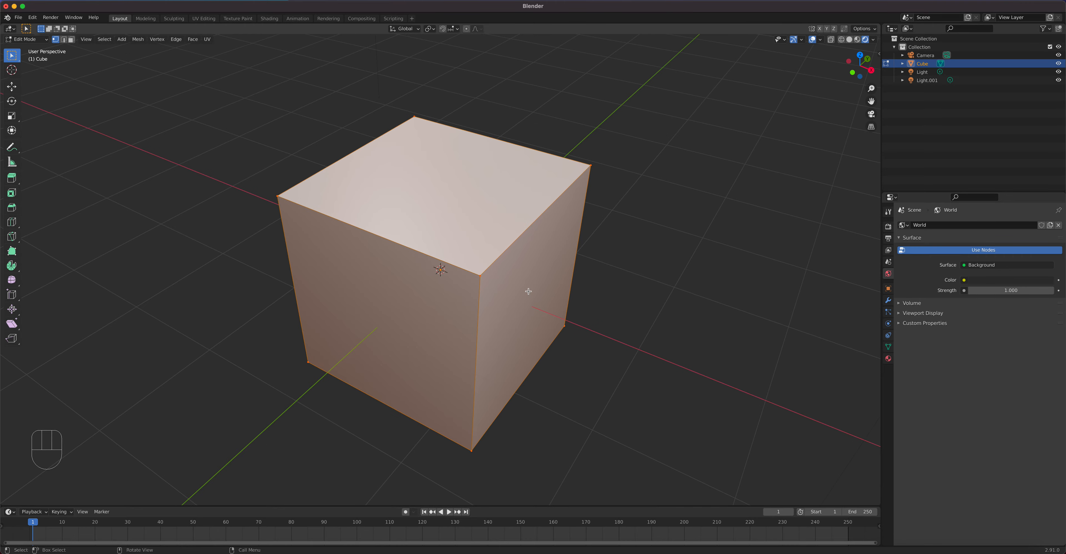
Switch the mesh selection to face mode and select only the cube's top face.
scroll(529, 291, down, 1)
scroll(511, 289, down, 1)
middle_drag(502, 288, 511, 271)
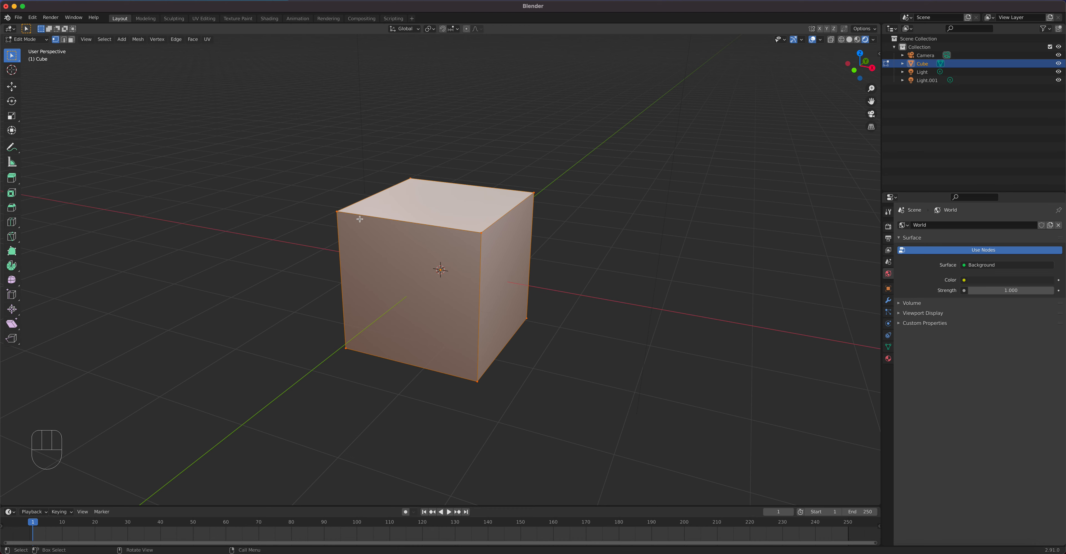
key(3)
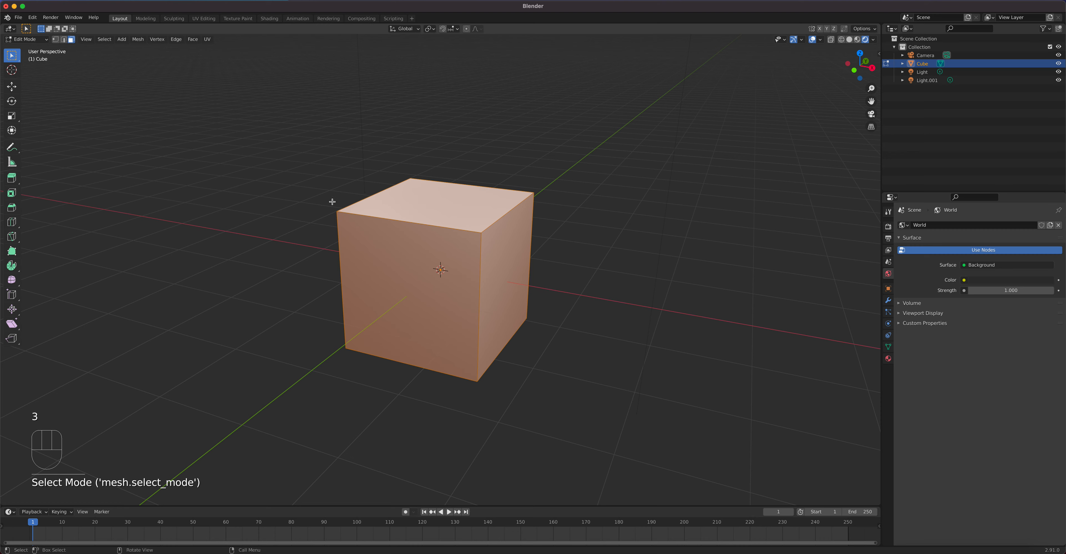
click(442, 204)
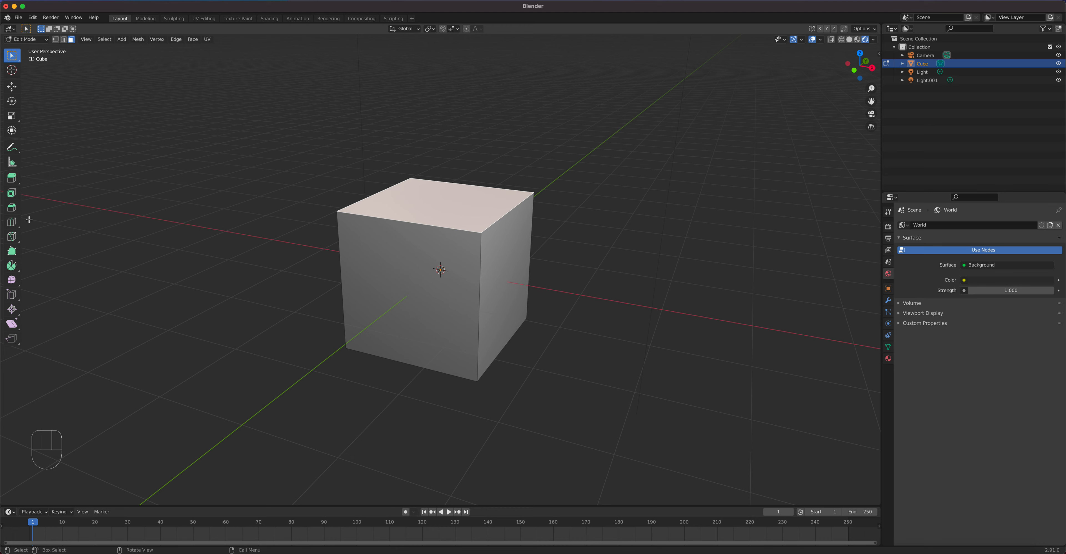
Extrude the cube's top face upward along its normal.
click(15, 185)
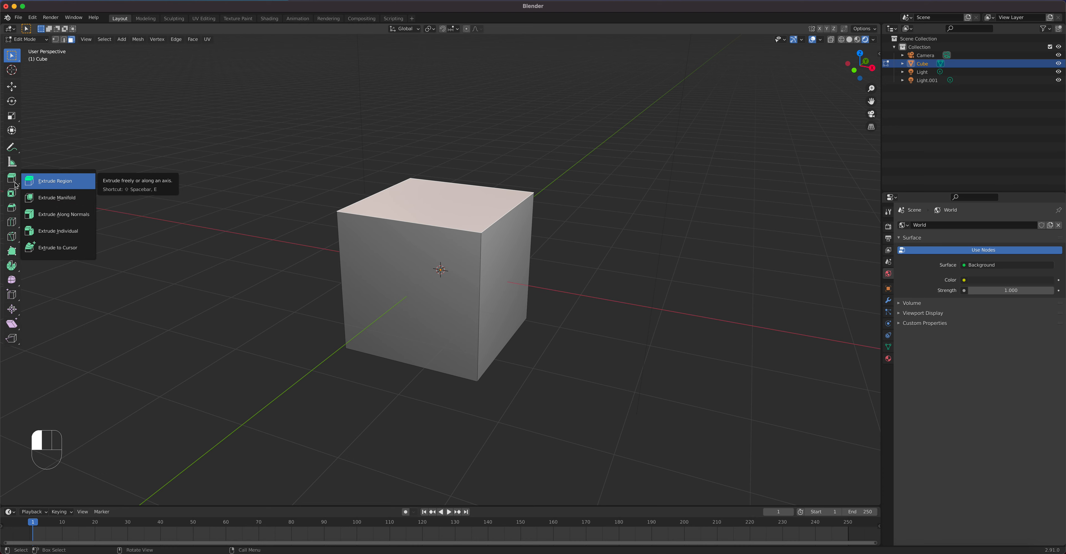
drag(15, 183, 121, 151)
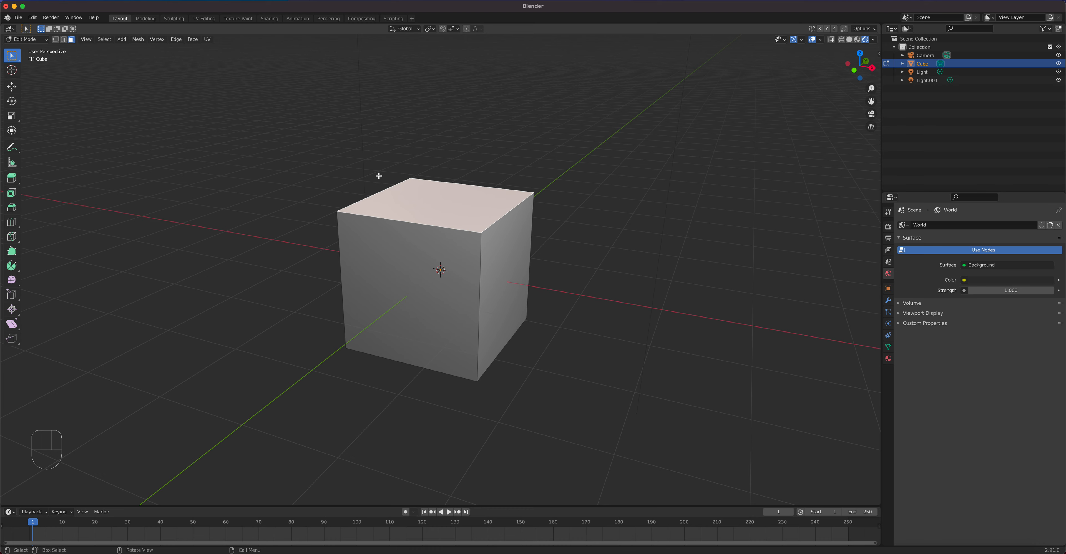
key(e)
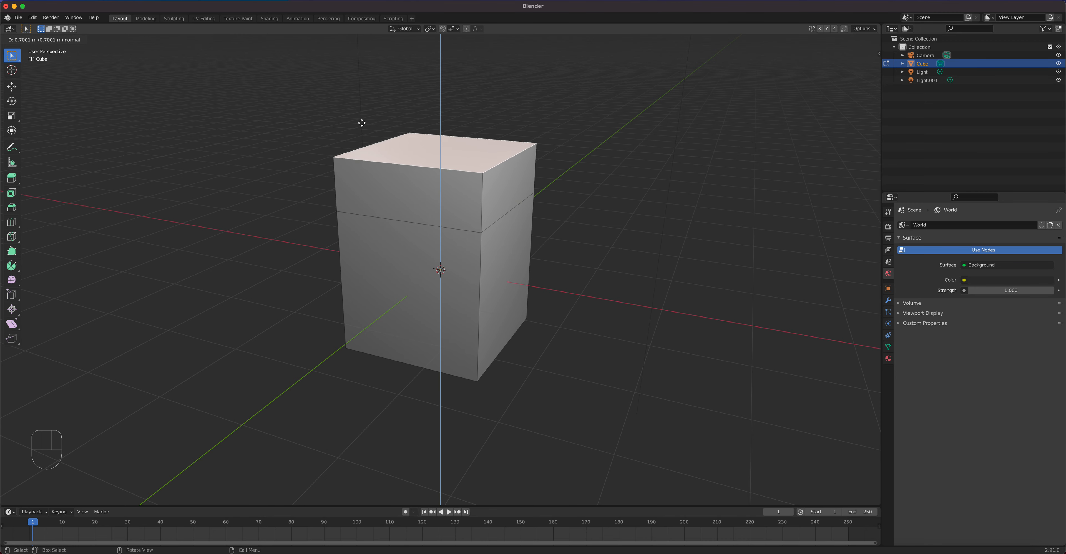
click(362, 103)
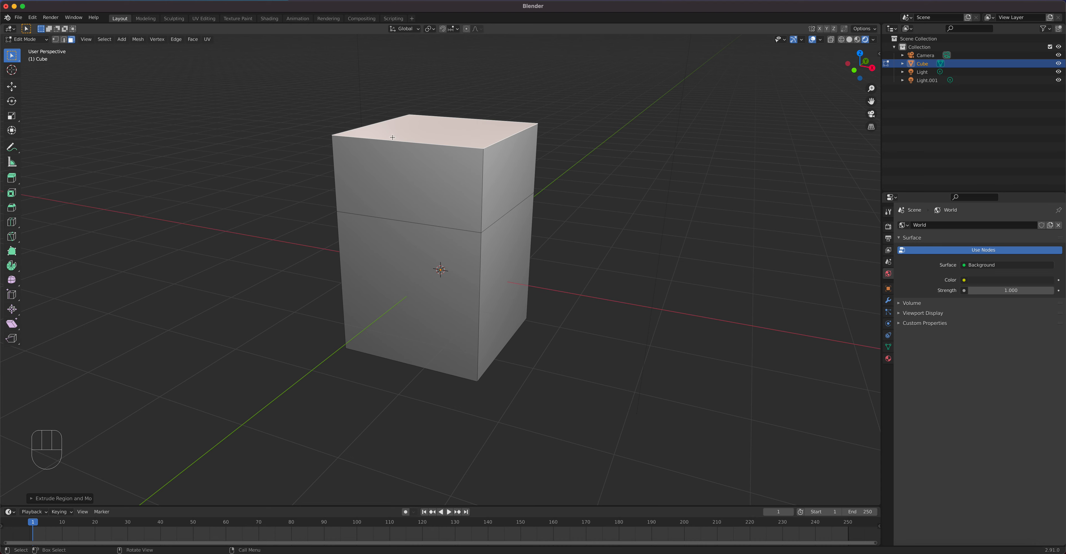
Try moving the extruded top face along the global Z and X axes without keeping the moves.
key(g)
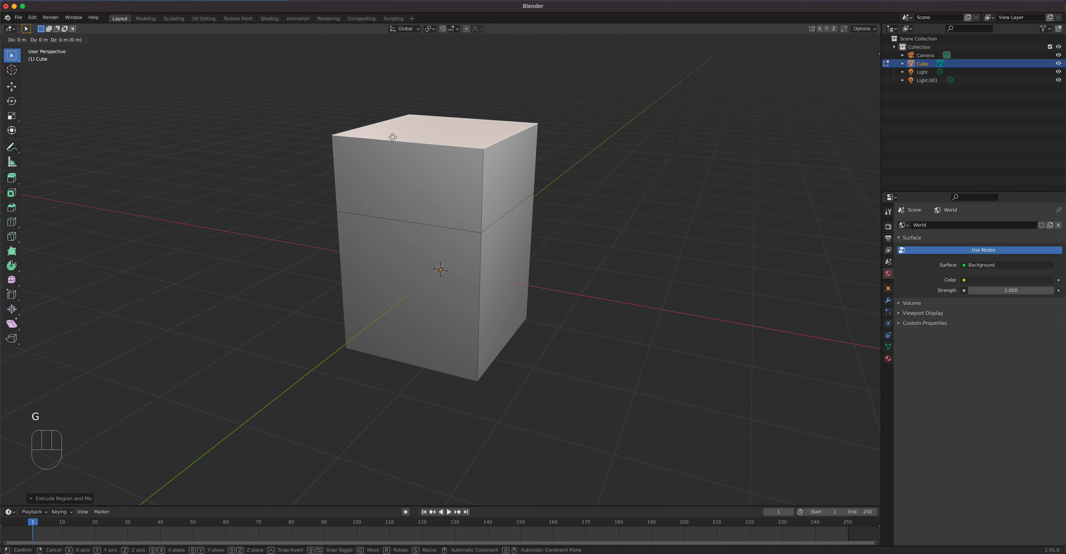
key(z)
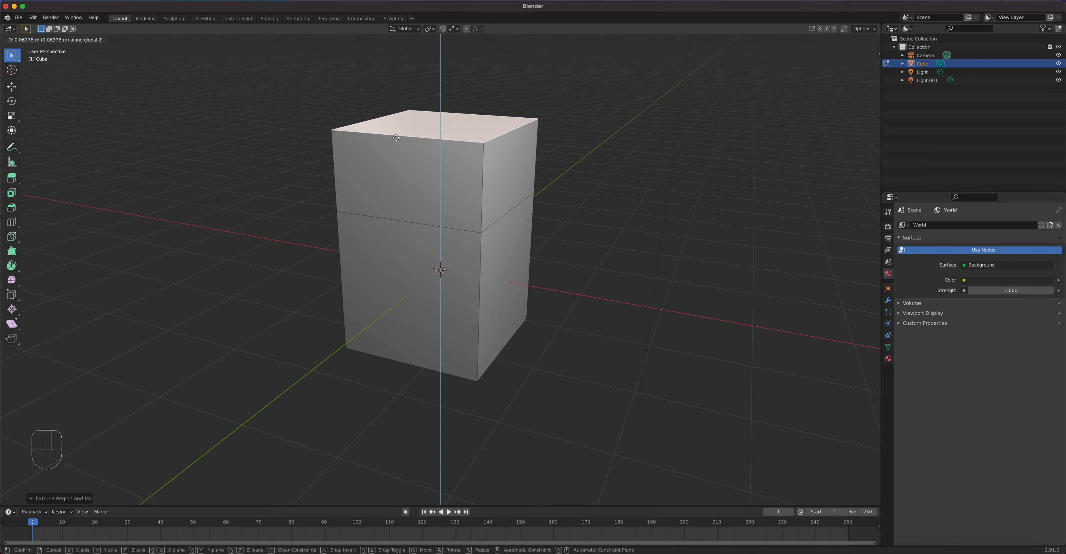
key(Escape)
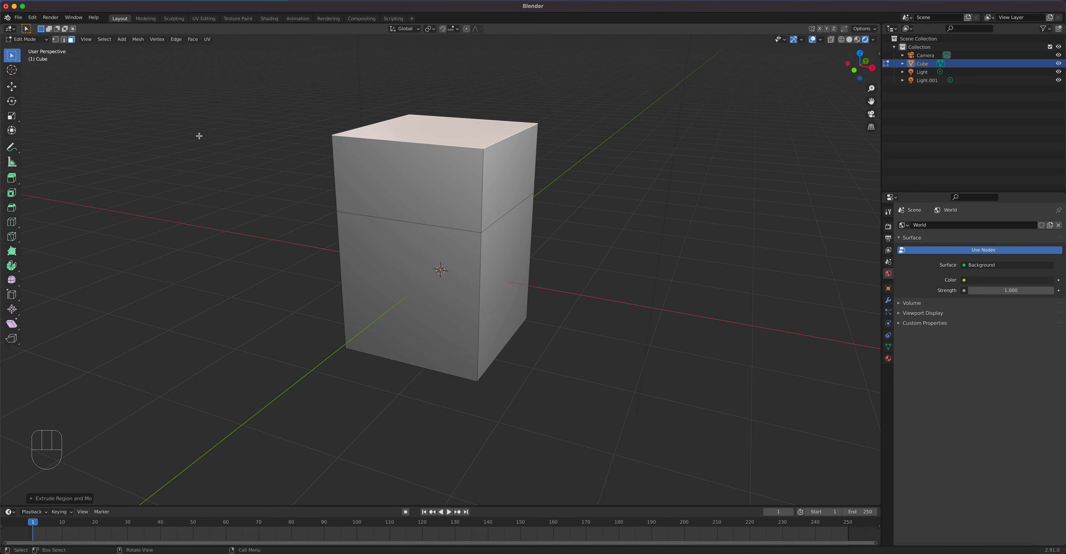
click(12, 86)
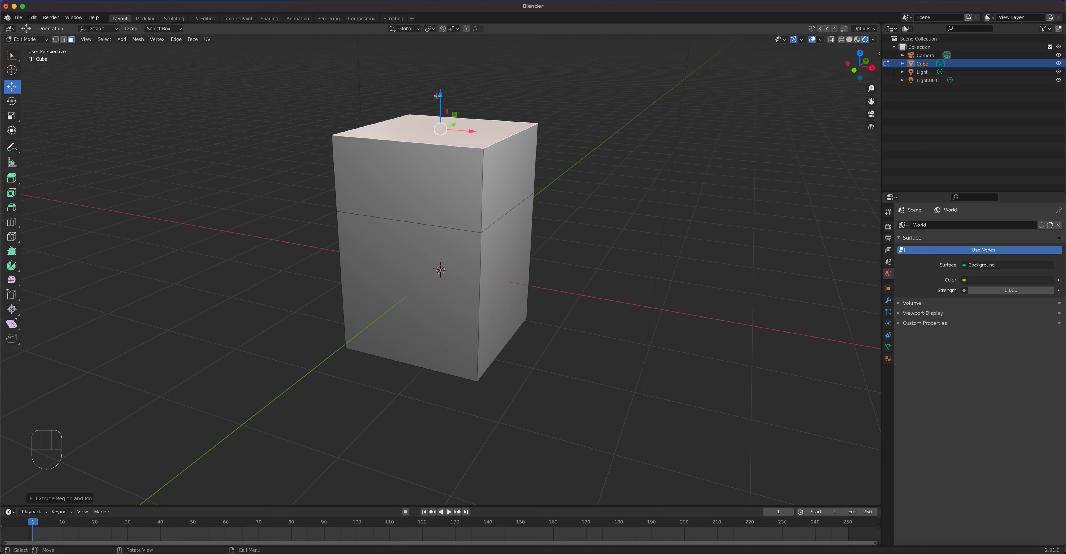
mouse_move(441, 96)
mouse_down()
mouse_move(441, 64)
mouse_move(440, 97)
mouse_up()
drag(471, 132, 519, 145)
right_click(518, 145)
click(12, 57)
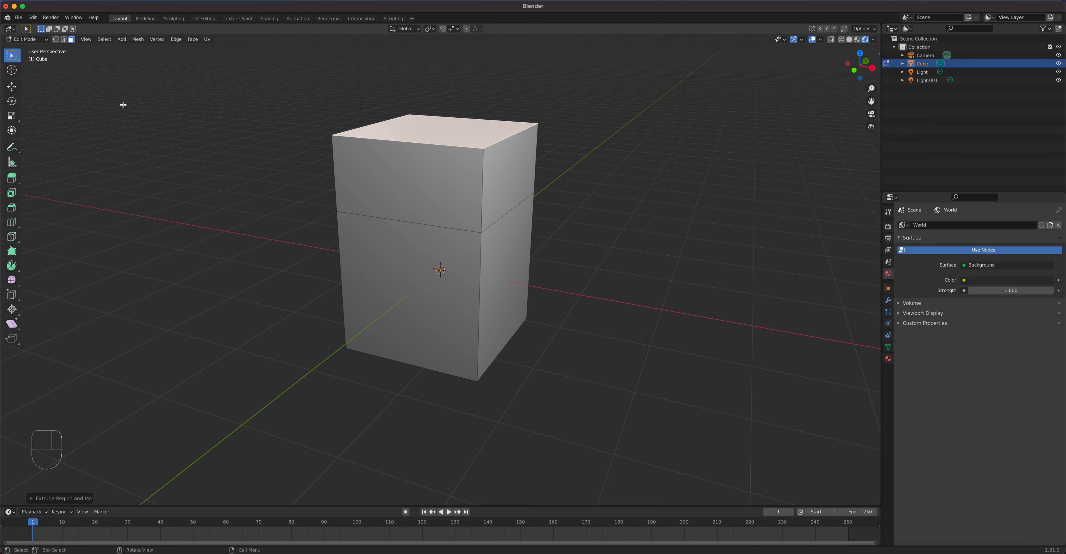
Undo the top face extrusion and try moving the original top face freely, cancelling the move.
key(super+z)
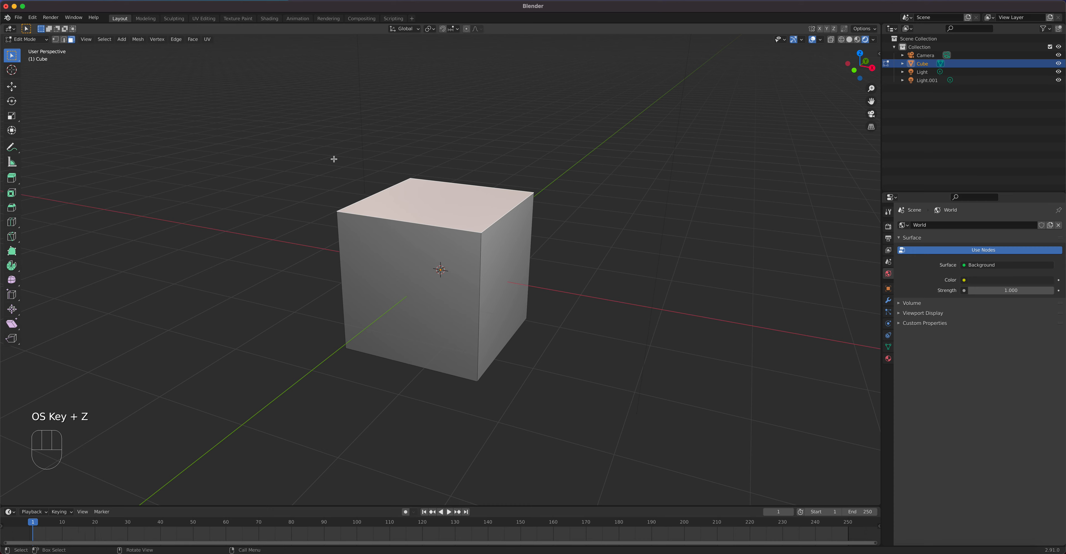
key(g)
key(g)
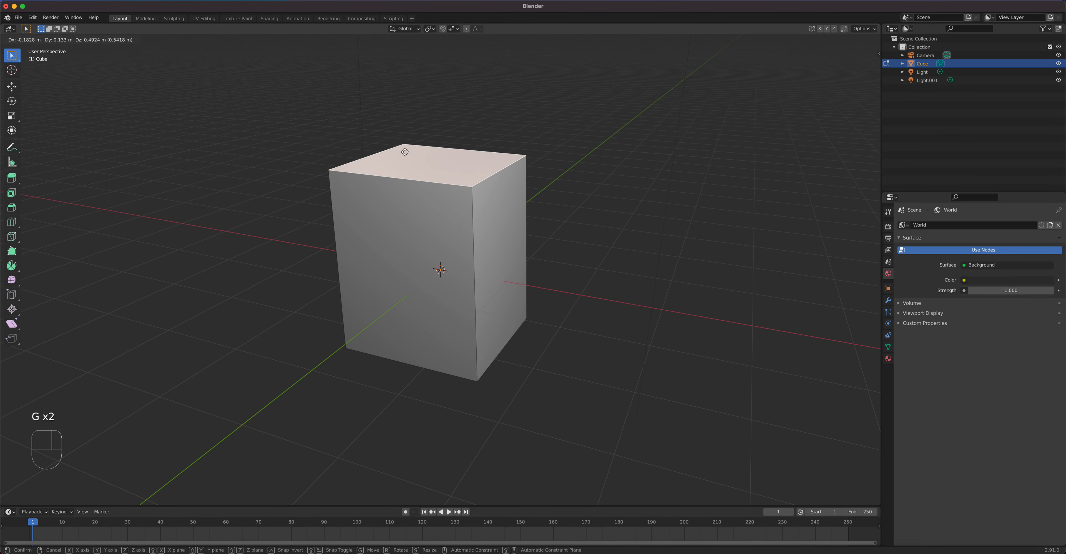
right_click(404, 151)
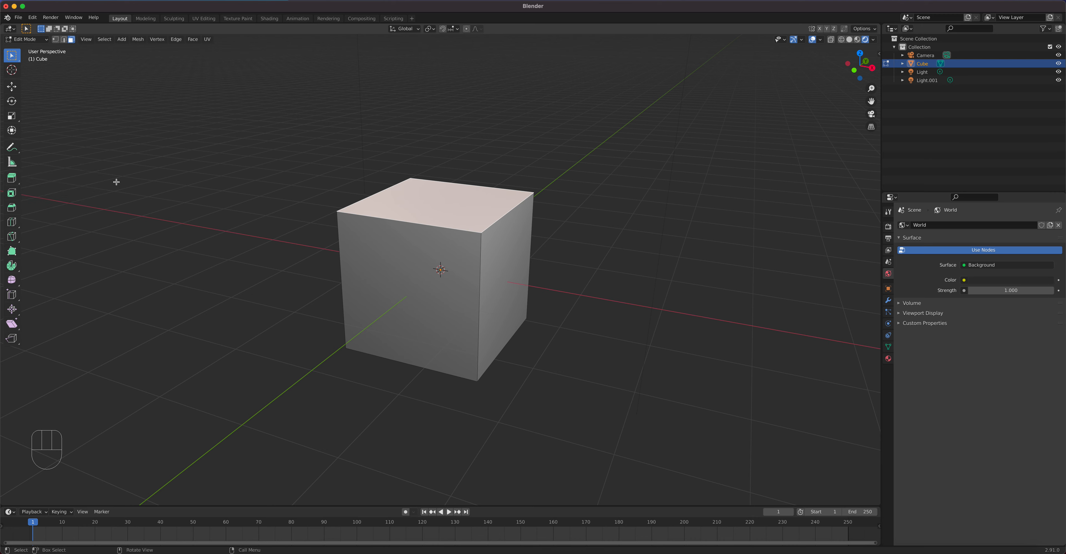
Extrude the cube's top face upward with the Extrude Region tool to form a second block above the original.
click(14, 180)
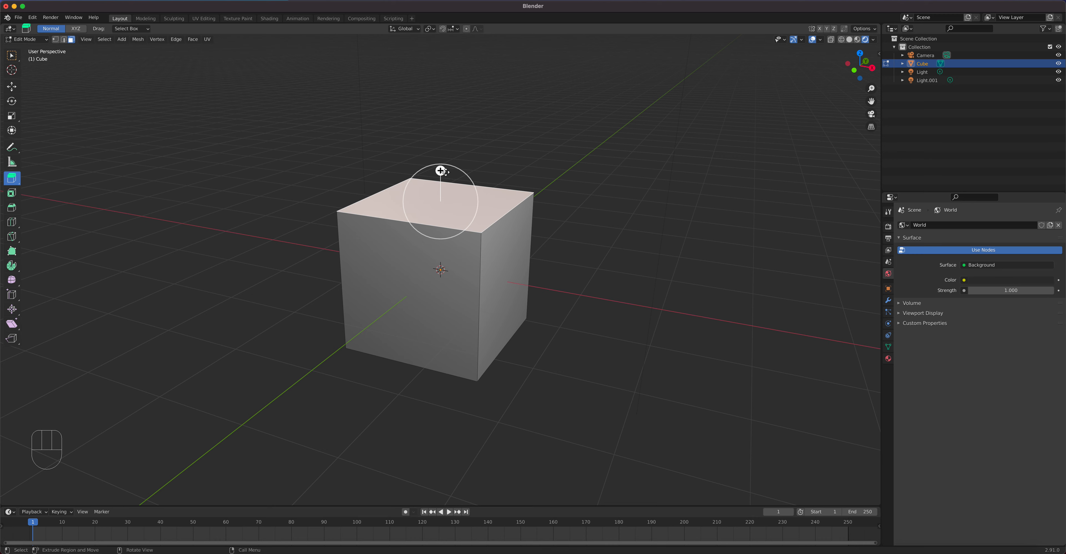
drag(440, 170, 432, 80)
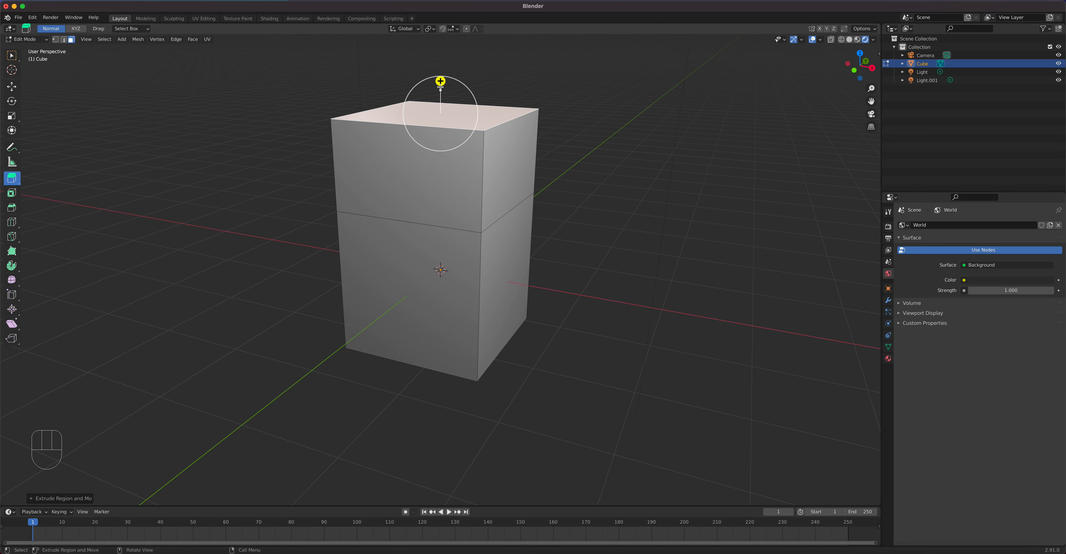
Extrude the top face again by a barely visible amount and inspect the thin strip along its upper edge up close.
drag(440, 80, 440, 80)
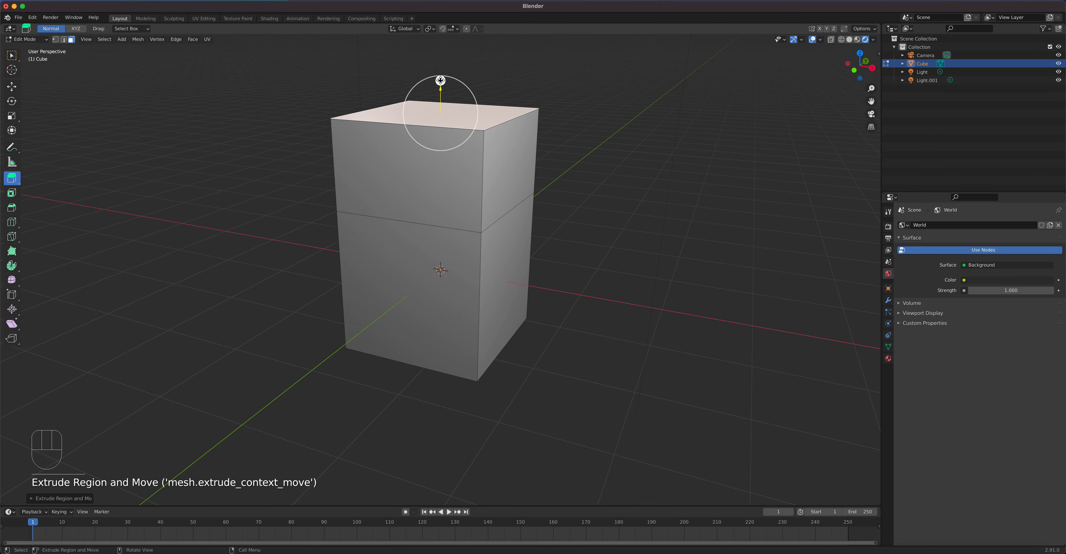
scroll(483, 128, up, 4)
shift+middle_drag(483, 128, 473, 318)
scroll(486, 208, up, 3)
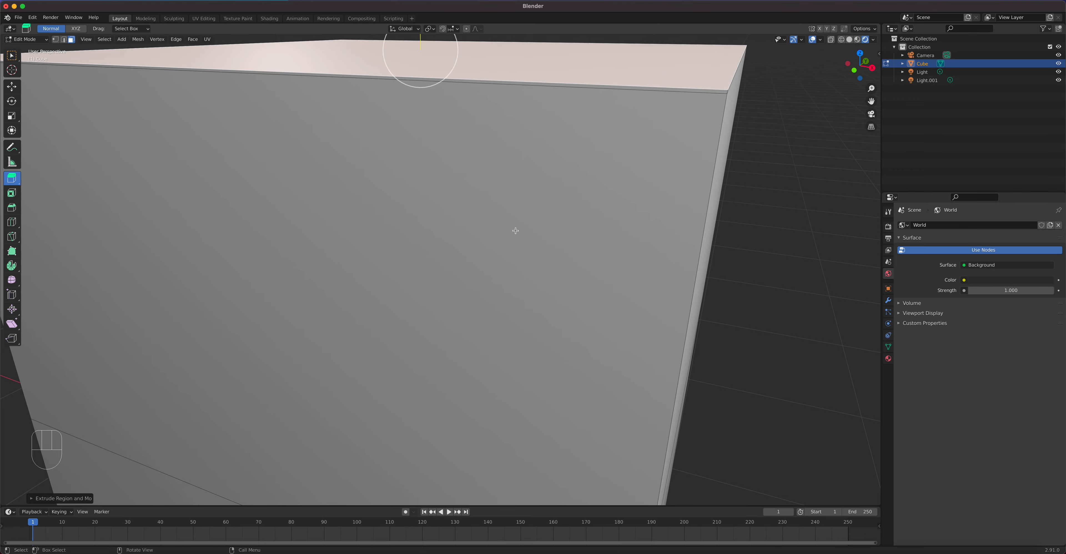
scroll(512, 228, down, 5)
scroll(511, 228, down, 5)
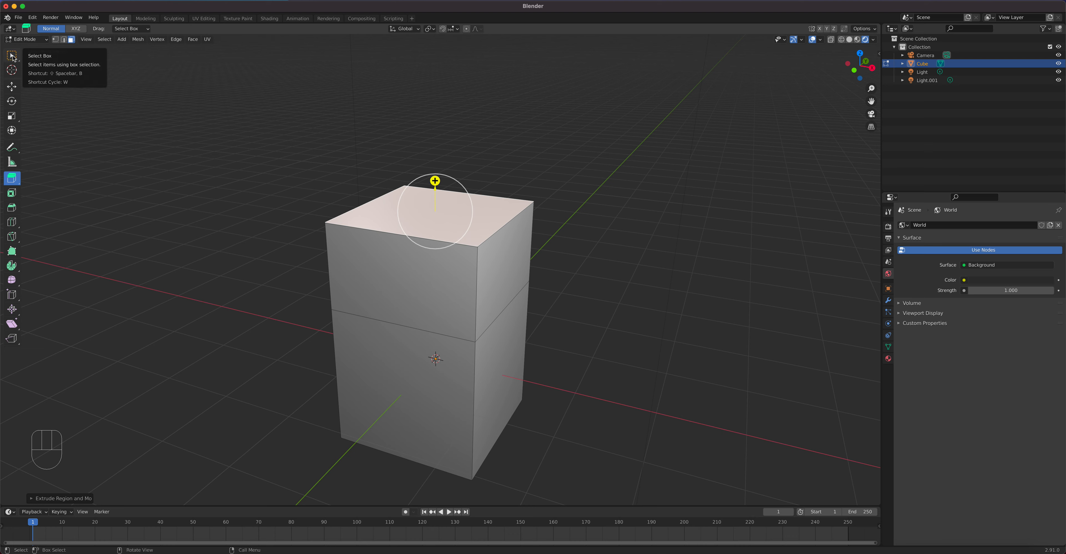
Move the top face upward along Z with the Move tool, and undo both this move and the tiny second extrusion.
click(12, 56)
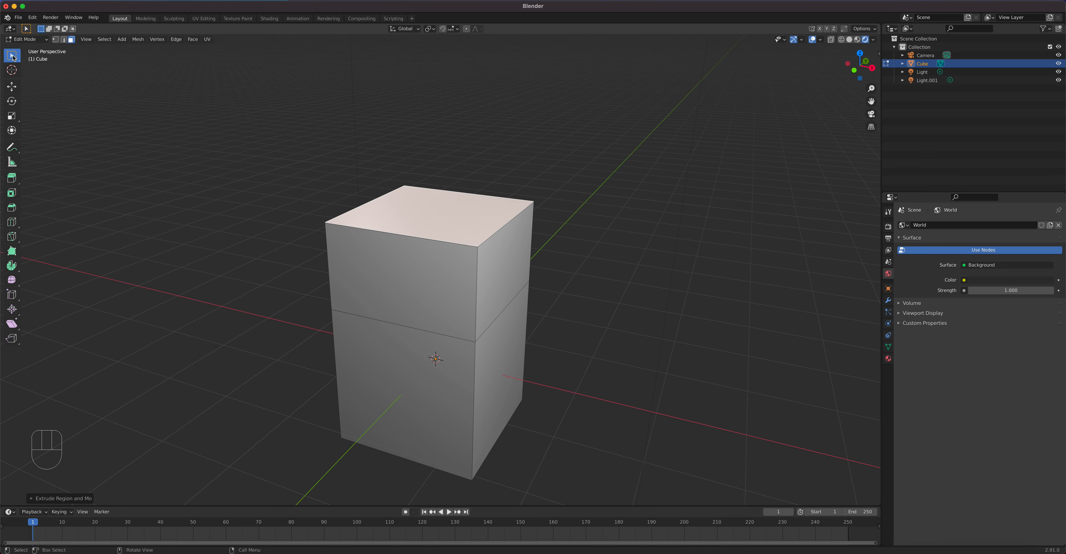
click(11, 87)
drag(434, 182, 424, 89)
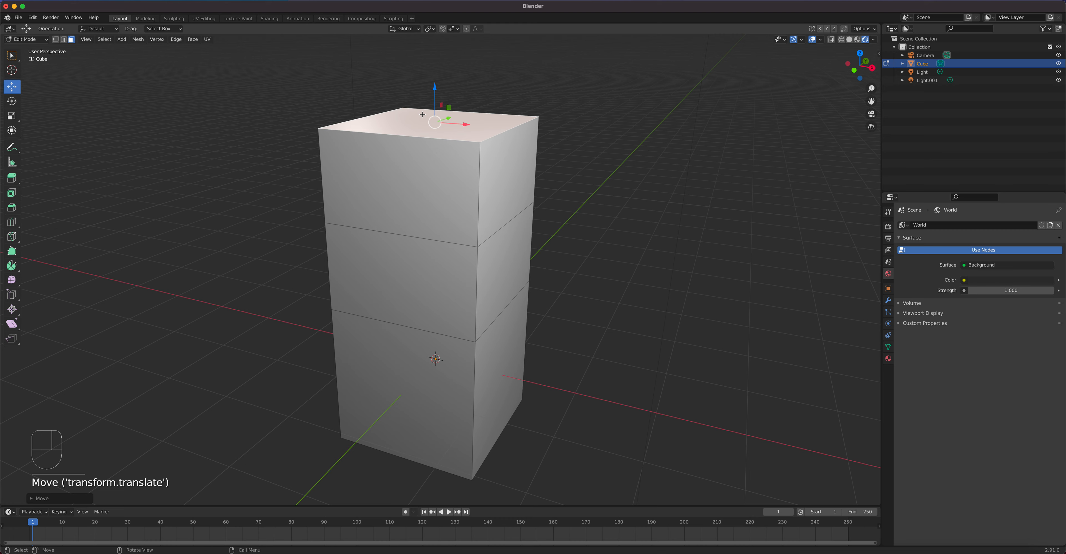
key(super+z)
key(super+z)
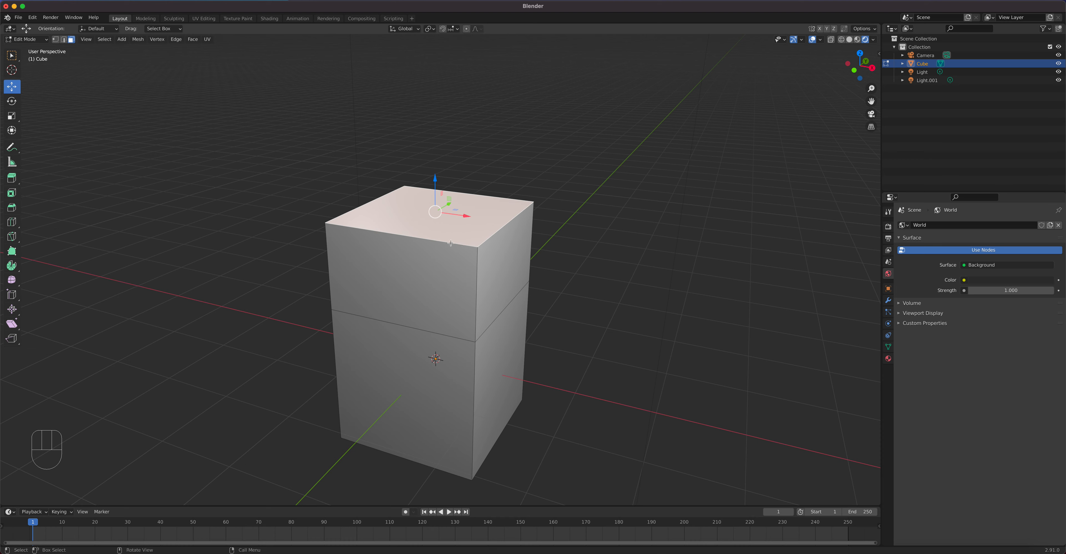
Extrude the upper block's positive X side face outward along its normal to form an arm.
scroll(450, 255, down, 2)
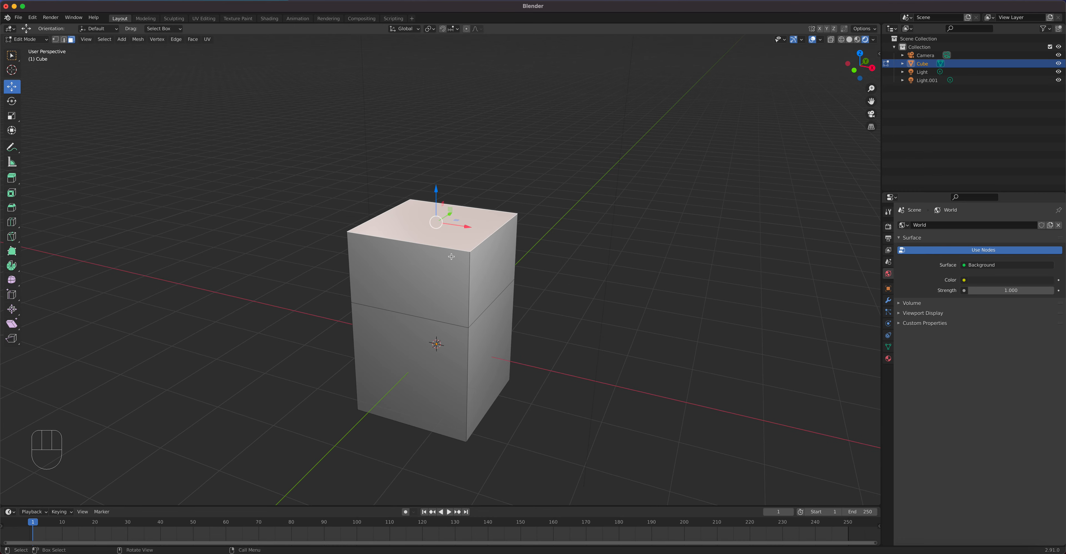
click(494, 267)
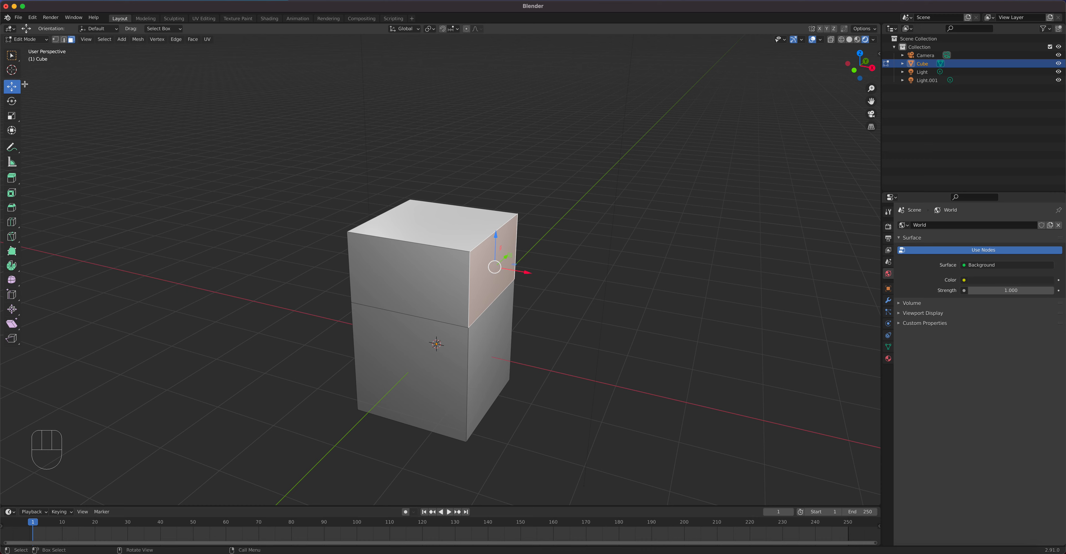
click(12, 55)
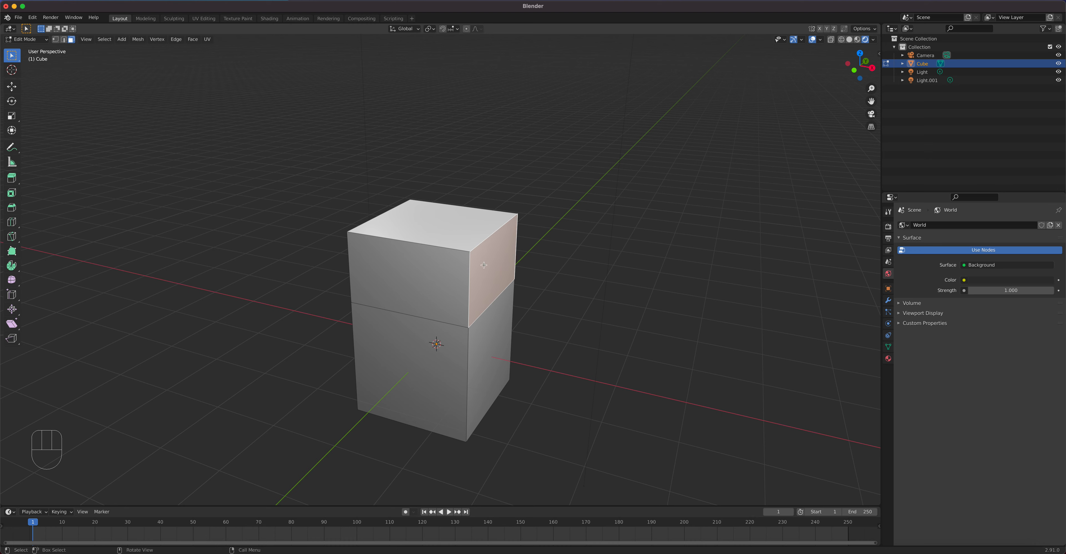
key(e)
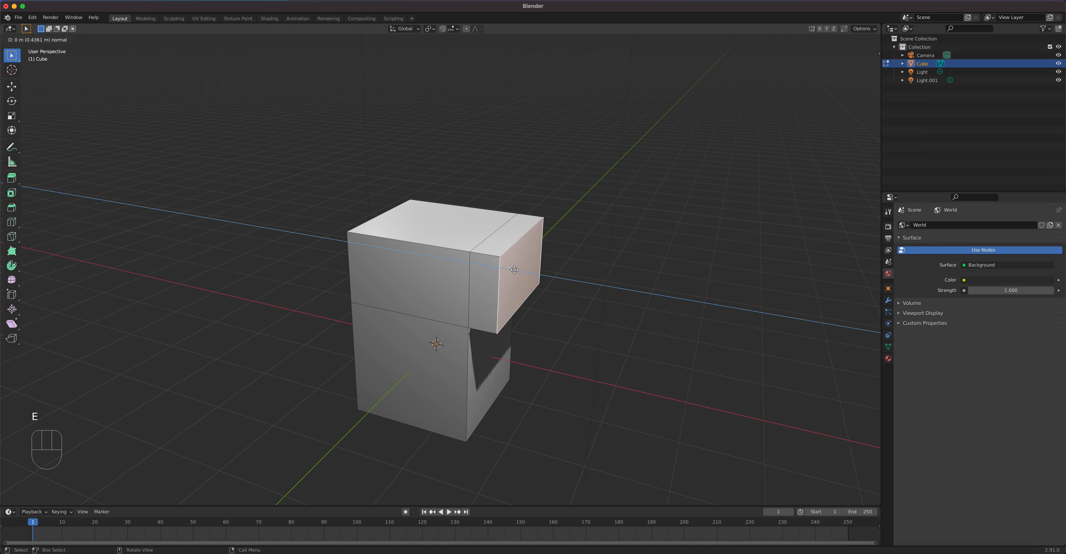
click(559, 276)
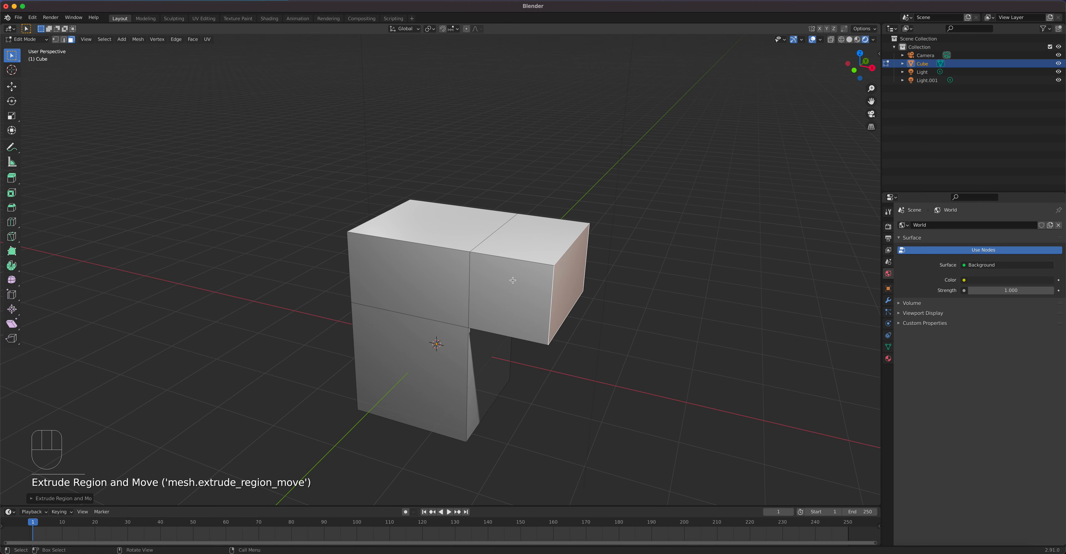
Extrude the upper block's opposite, negative X side face outward to form a matching second arm.
middle_drag(472, 288, 539, 282)
click(426, 265)
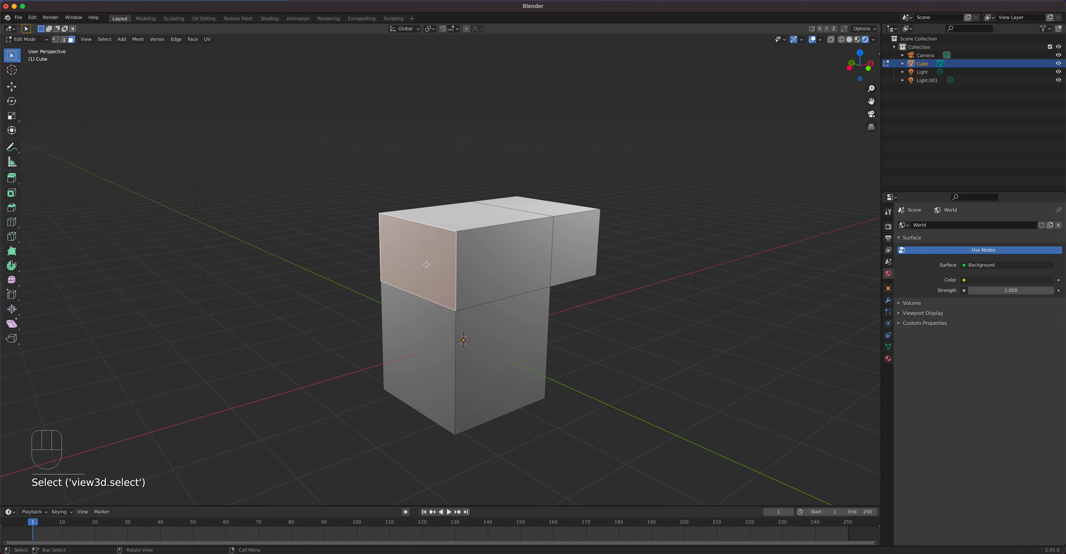
key(e)
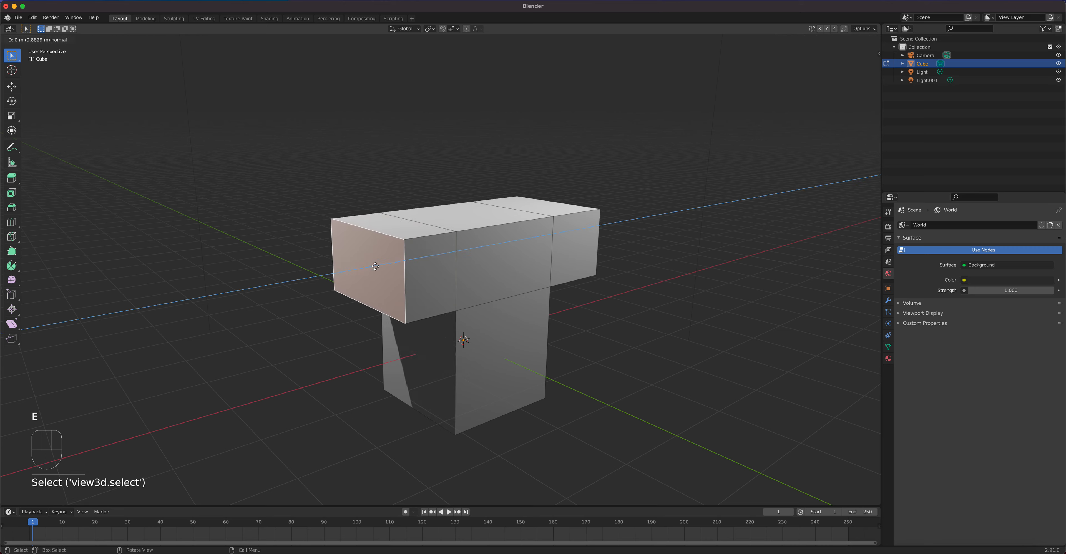
click(367, 270)
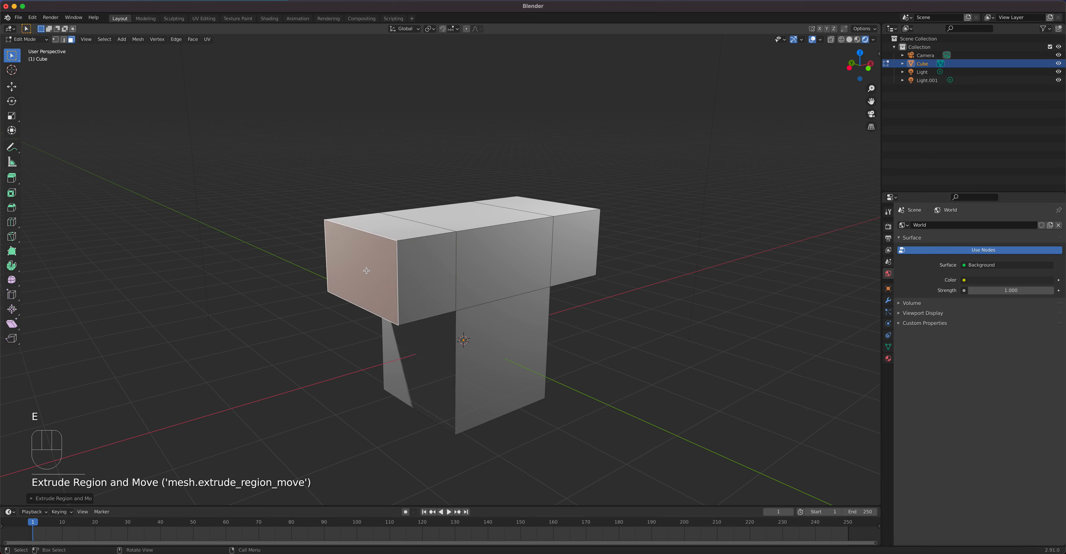
Extrude the central top face between the two arms upward with the Extrude Region tool to form a head block.
click(471, 217)
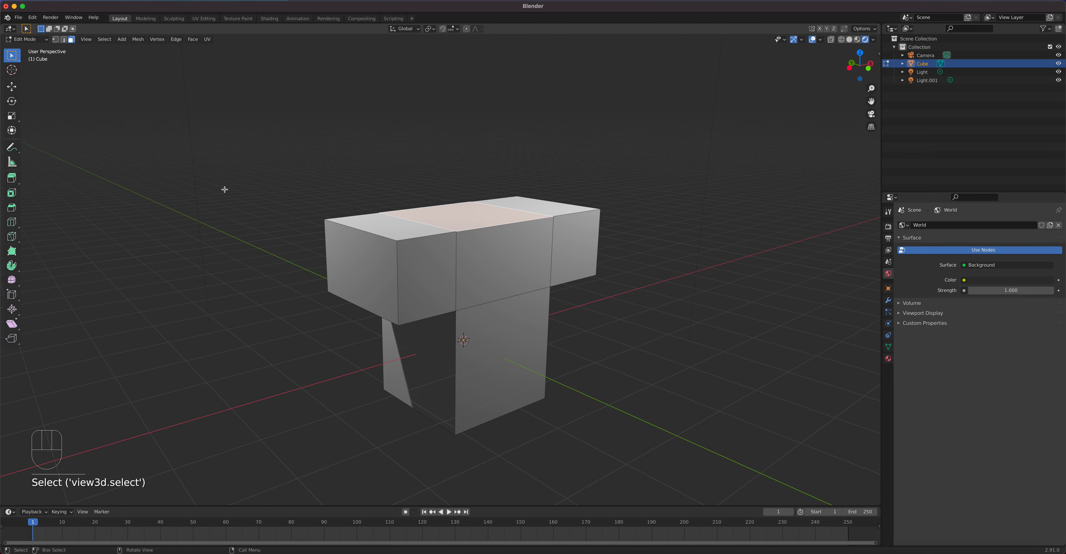
click(11, 178)
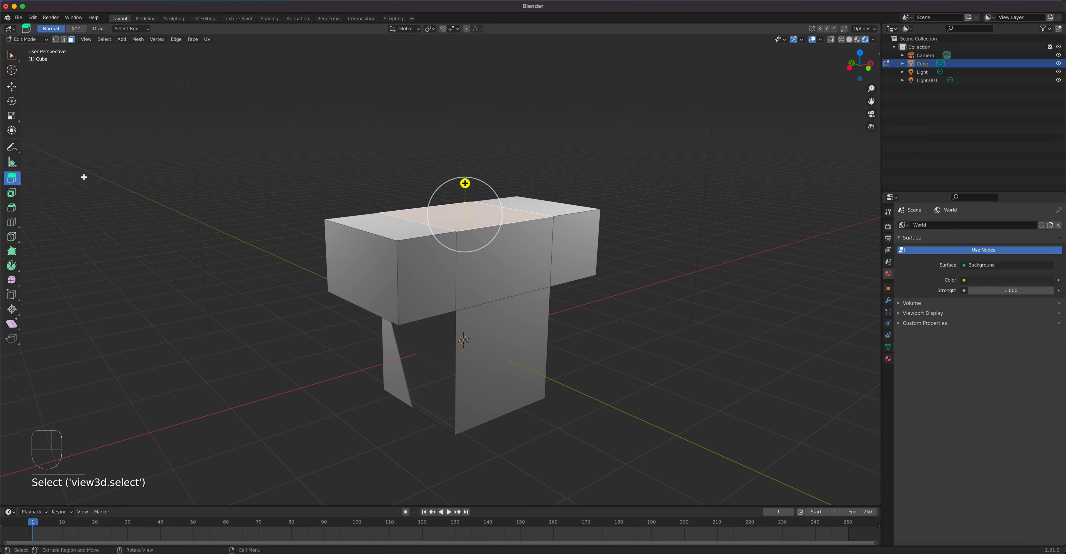
drag(465, 184, 466, 122)
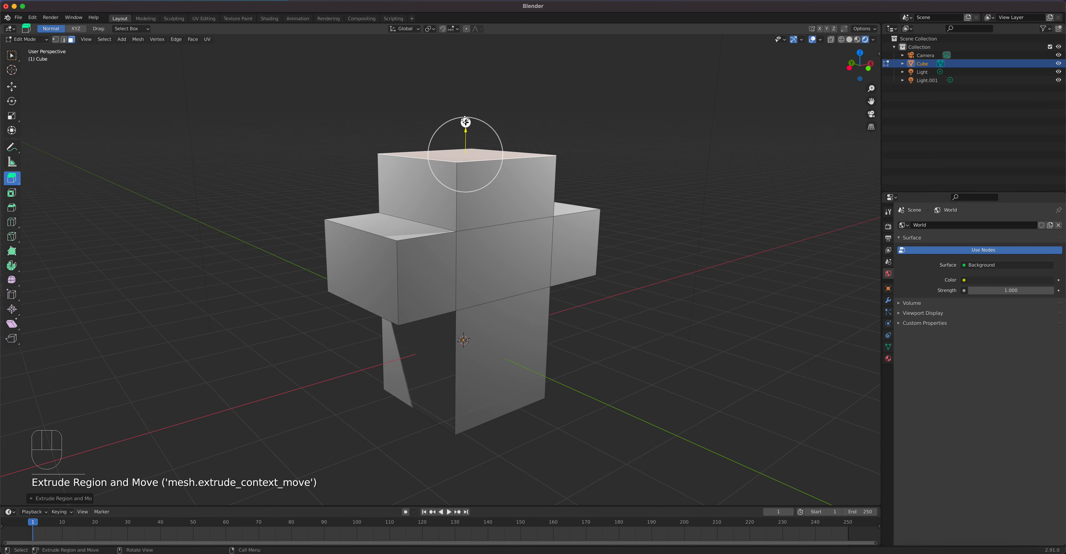
middle_drag(424, 245, 537, 259)
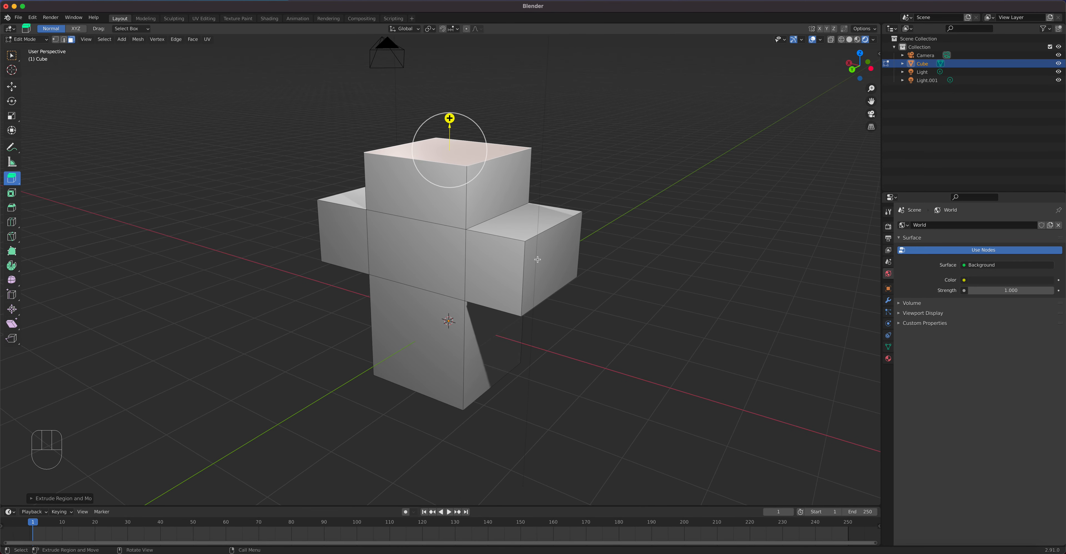
Select the end faces of both arms, try to extrude them together along their average normal, and try moving both faces freely.
click(538, 259)
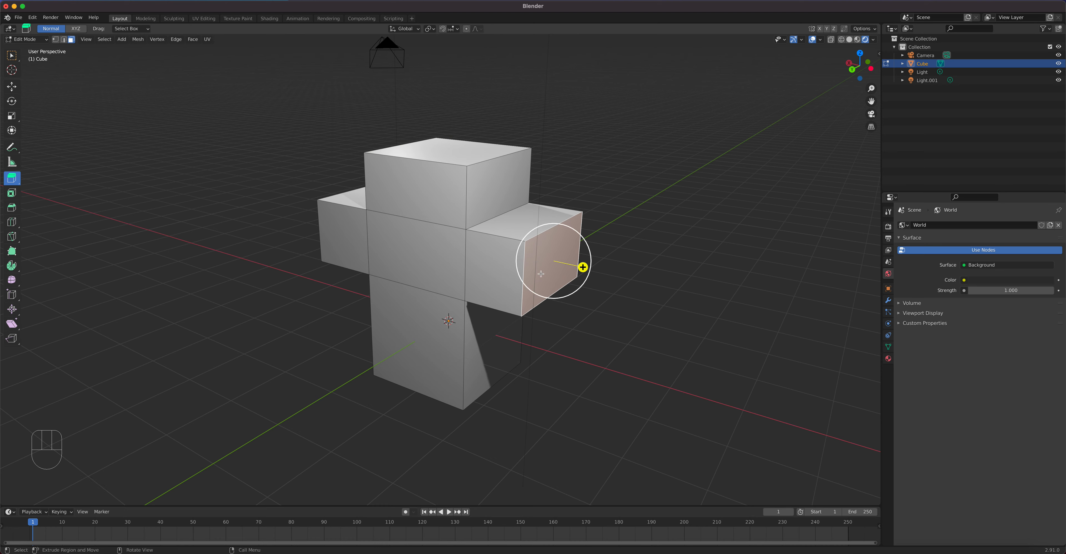
middle_drag(416, 275, 398, 275)
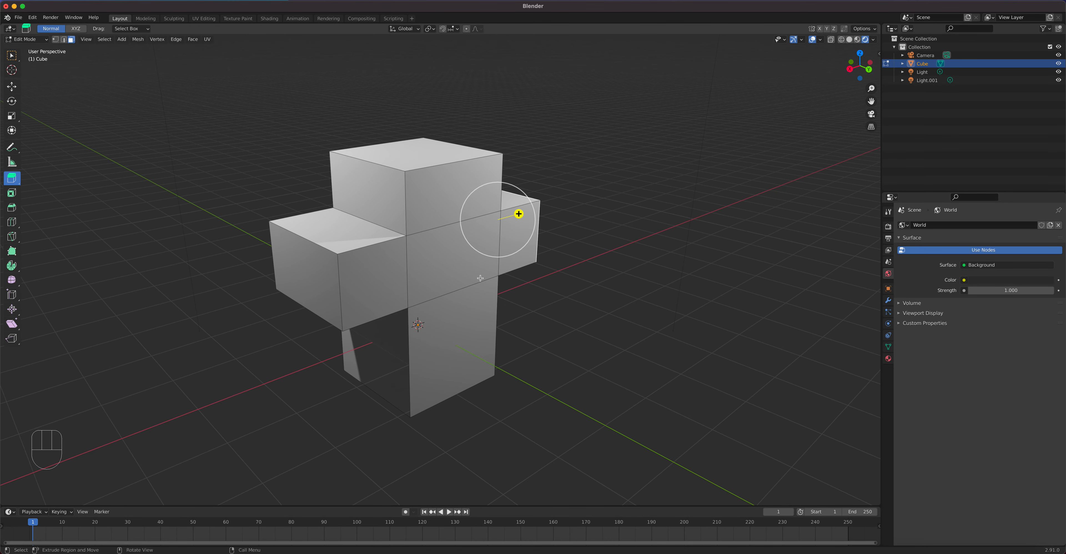
shift+click(314, 273)
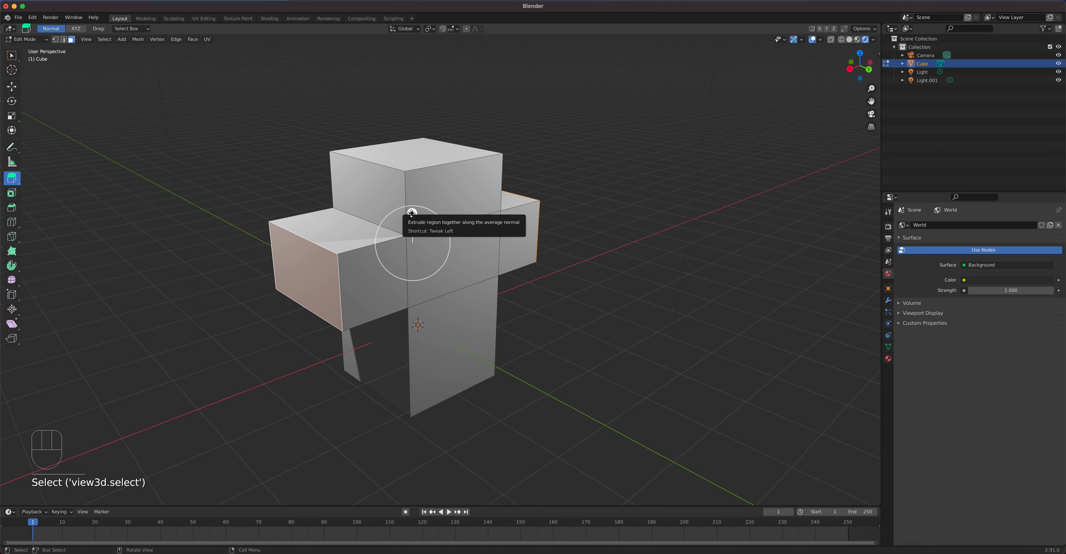
drag(411, 213, 411, 179)
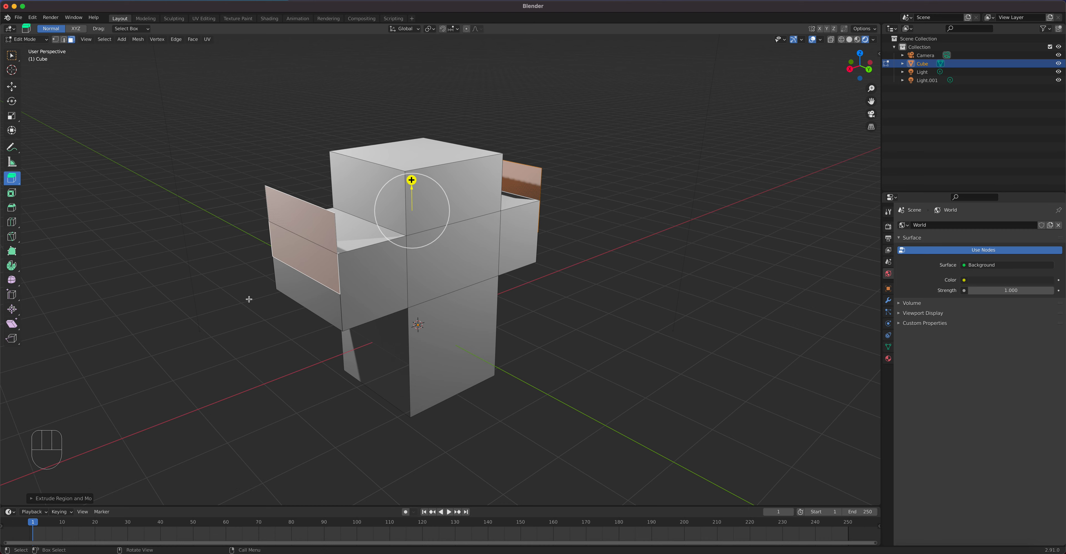
key(super+z)
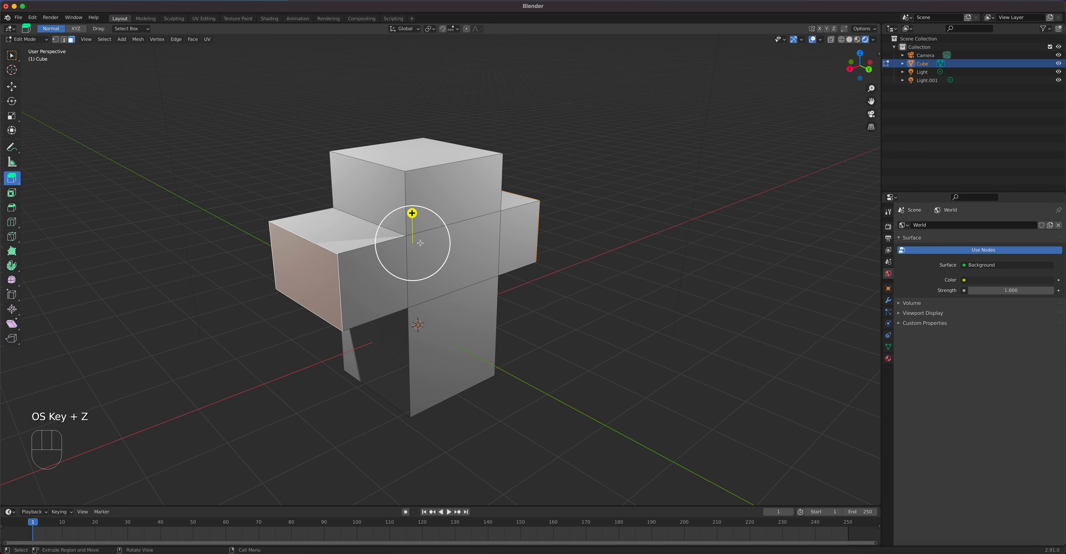
key(g)
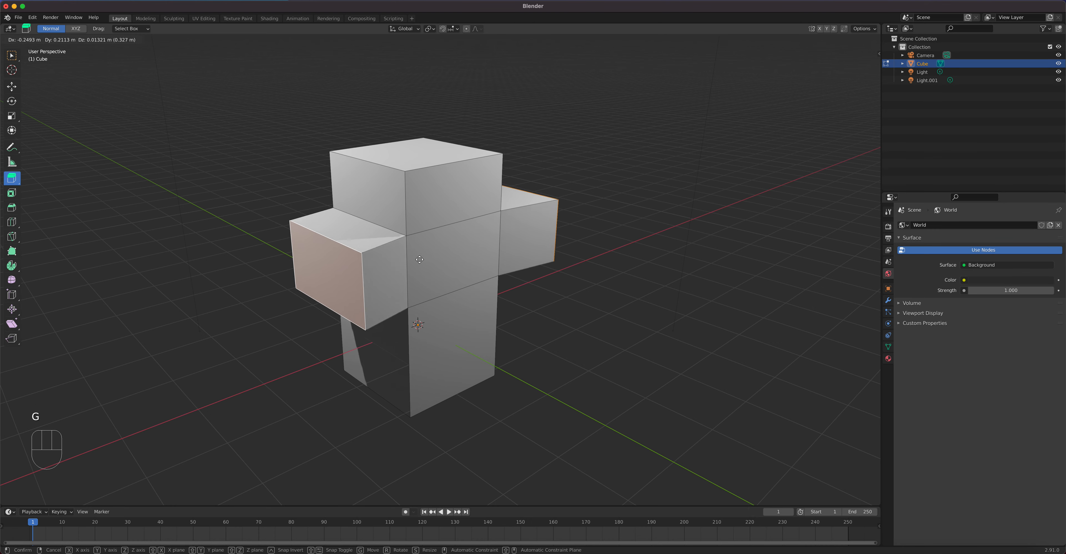
click(431, 261)
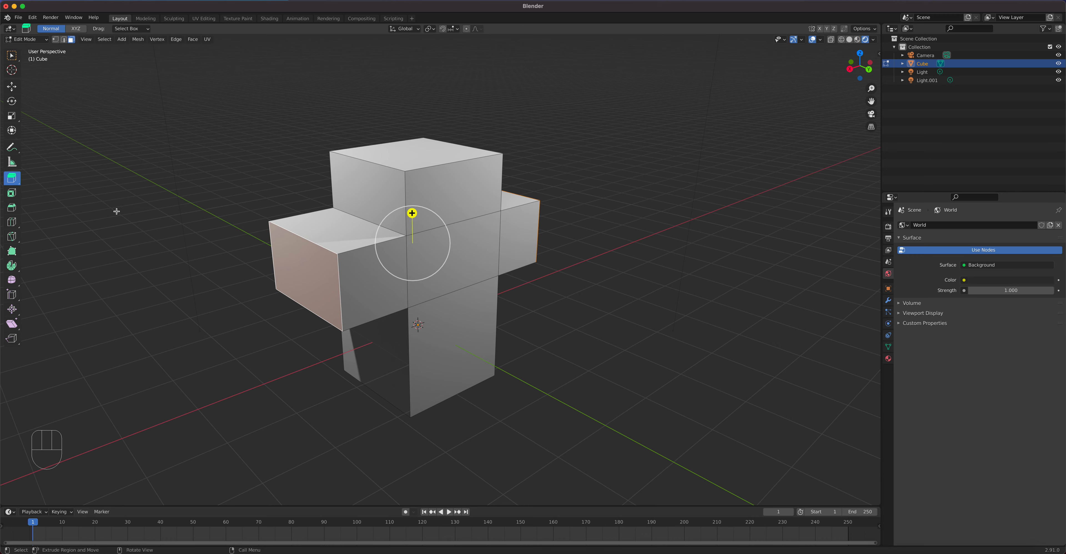
Reselect the end faces of both arms with the Select Box tool and extrude them in place without any offset.
click(16, 61)
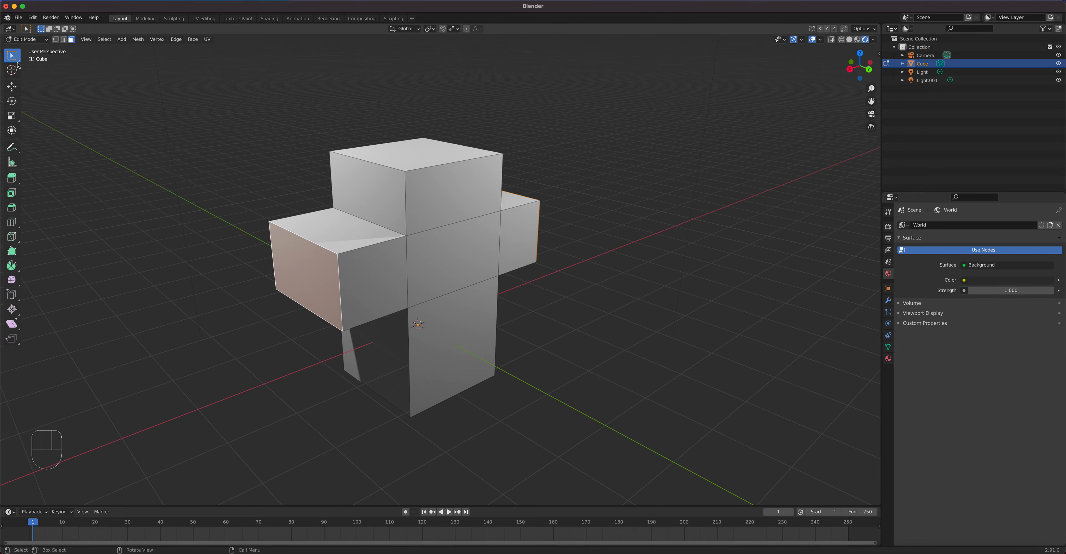
middle_drag(424, 303, 323, 303)
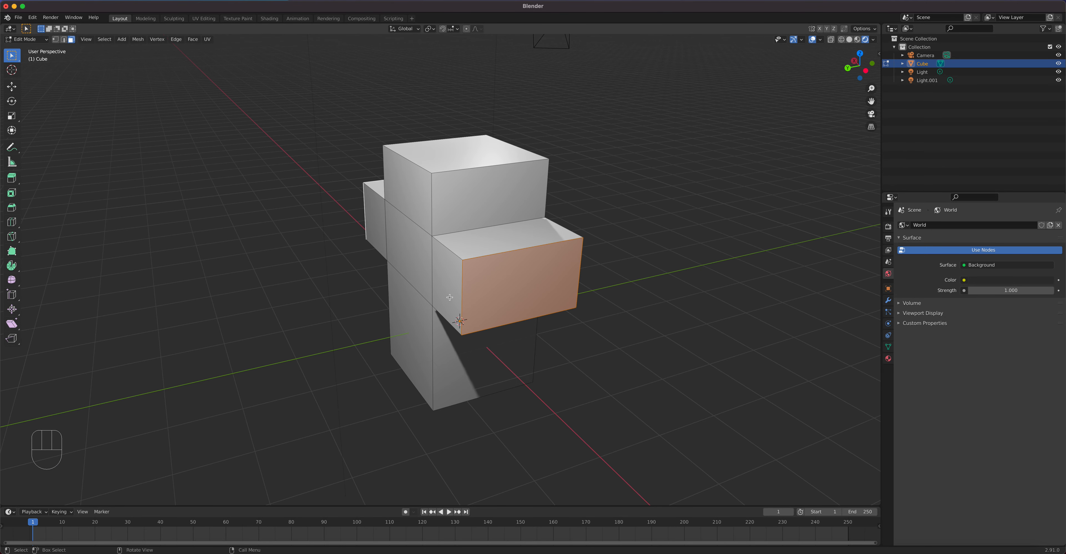
click(488, 287)
middle_drag(399, 317, 547, 302)
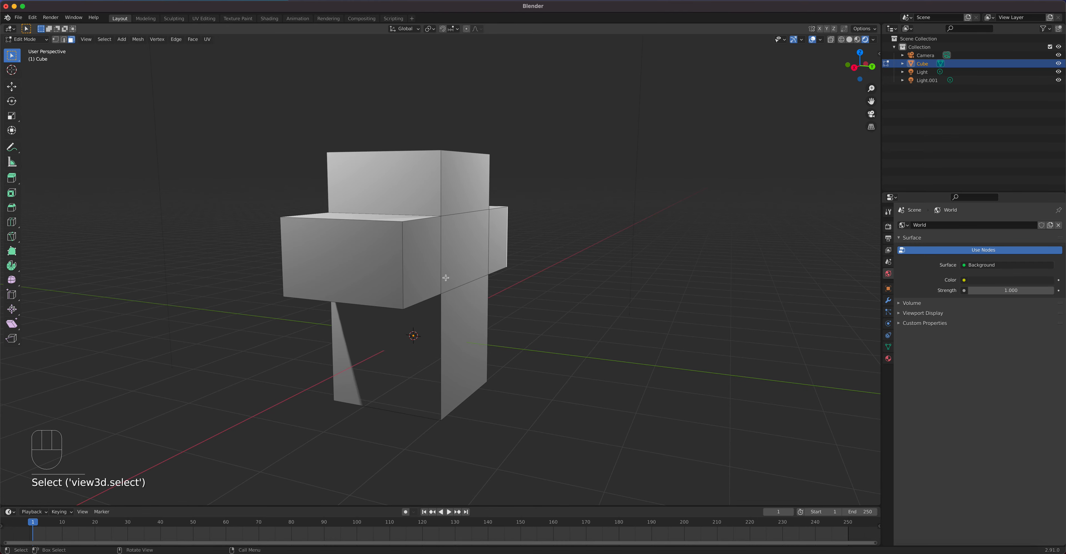
shift+click(355, 253)
middle_drag(485, 276, 384, 284)
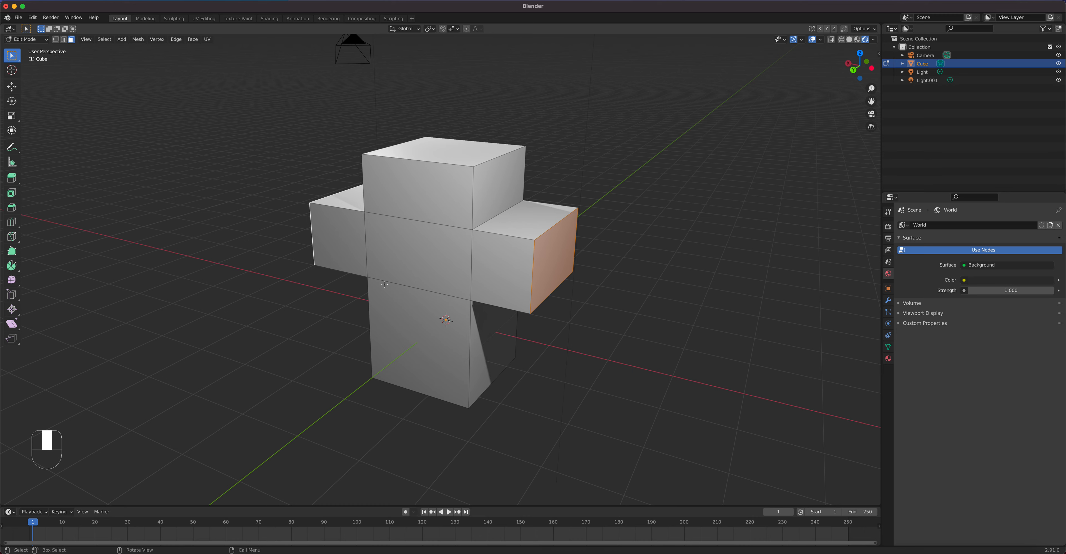
key(e)
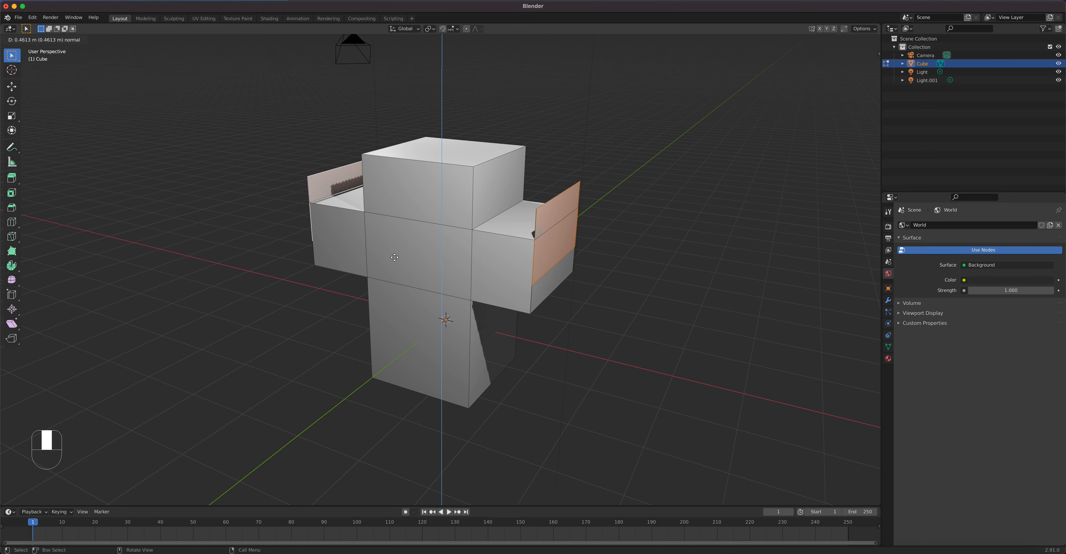
right_click(397, 236)
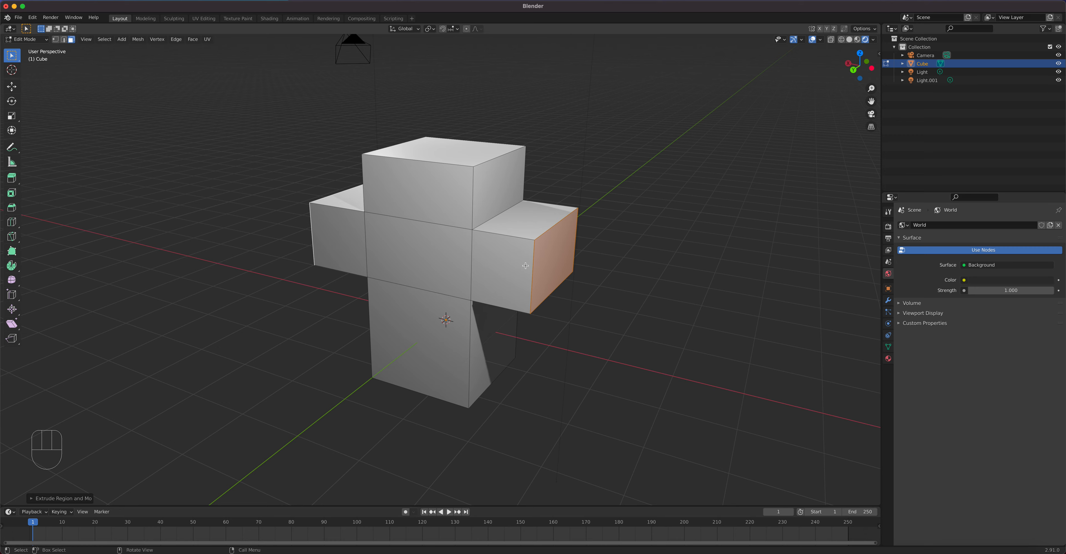
Try moving the extruded arm ends freely, scale them apart along X by about 1.75, and undo the scaling.
key(g)
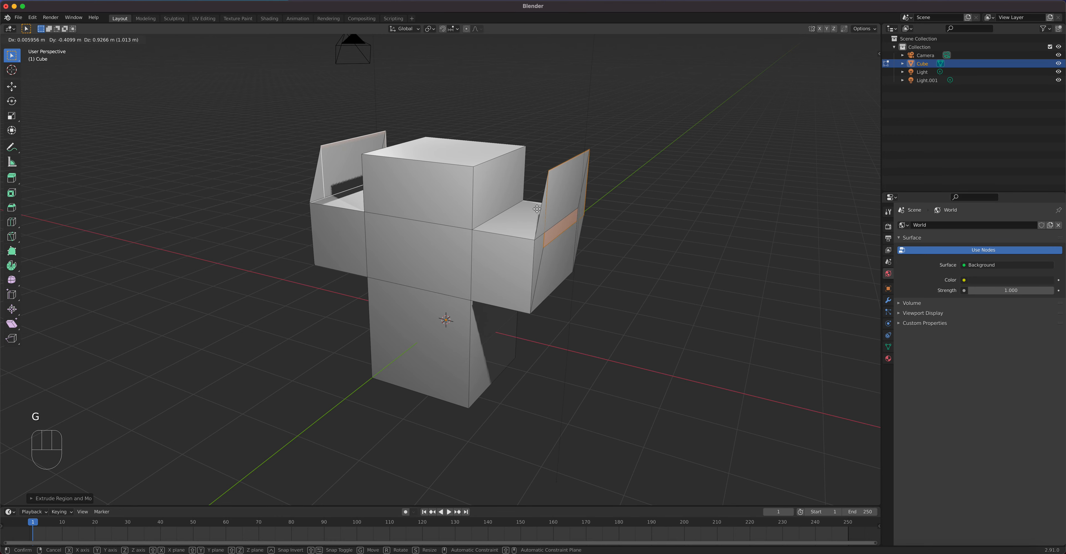
right_click(541, 245)
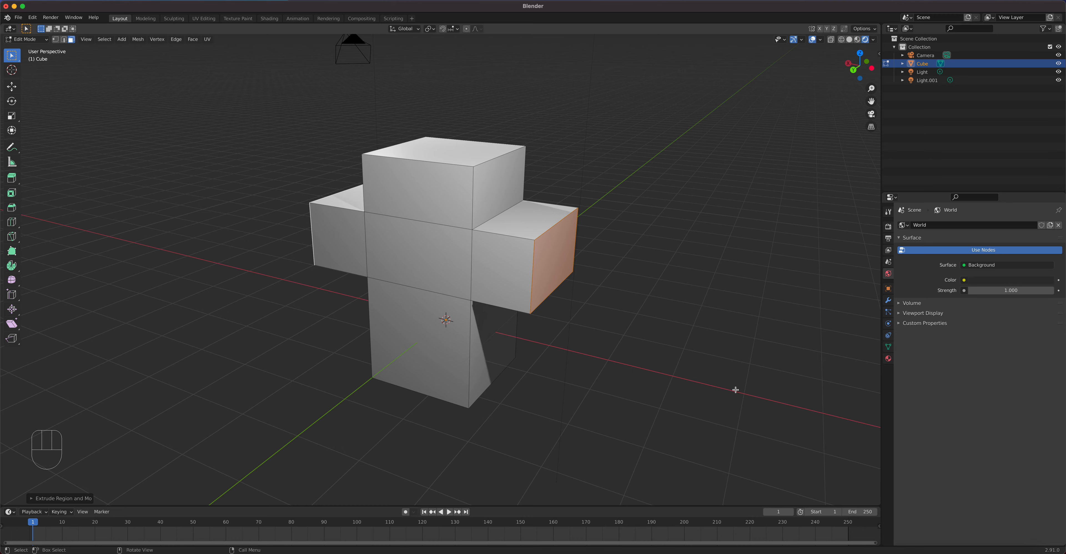
key(s)
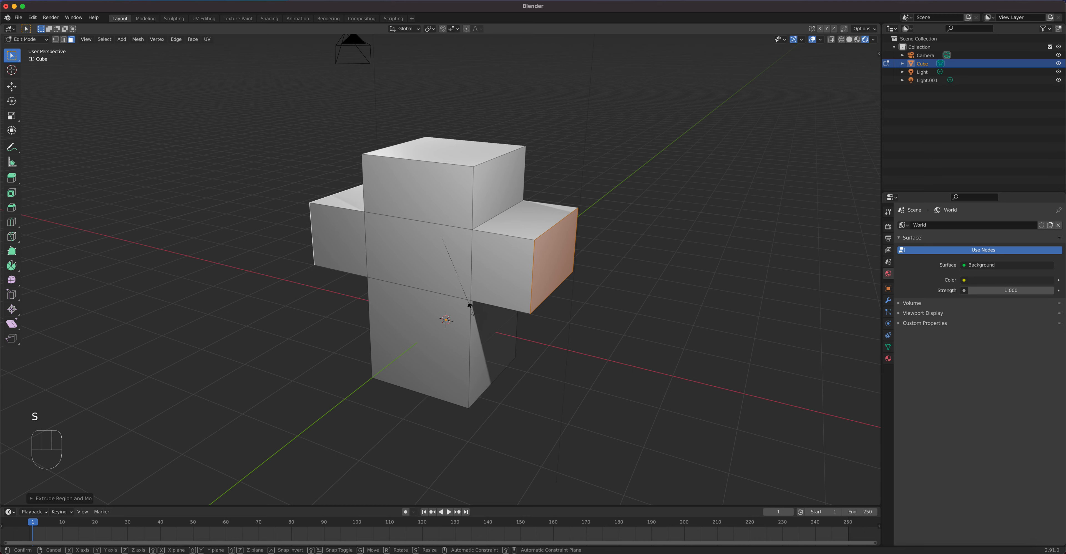
key(x)
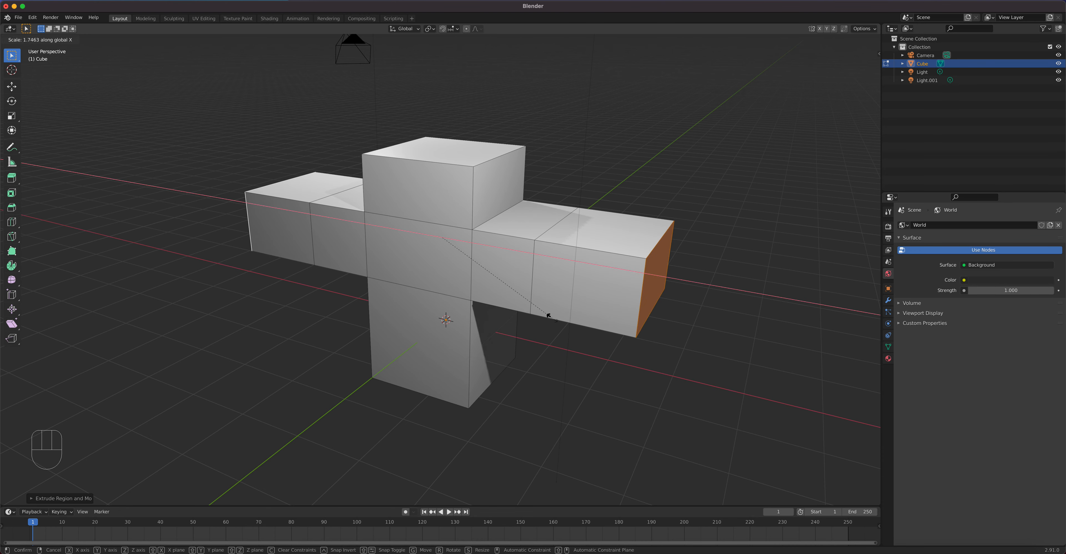
click(549, 316)
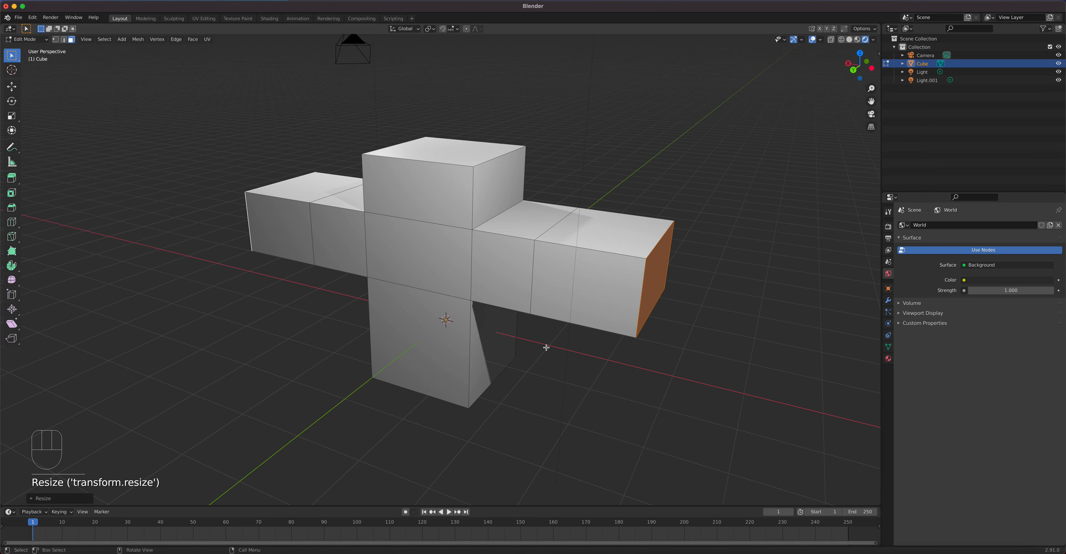
key(super+z)
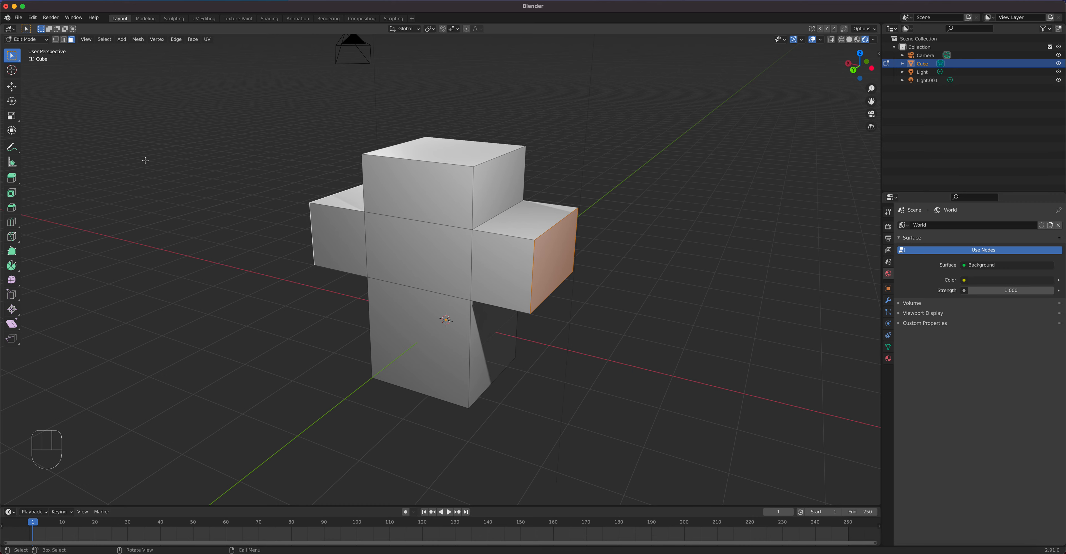
Scale the extruded arm end faces outward along X with the Scale tool to lengthen both arms.
click(12, 117)
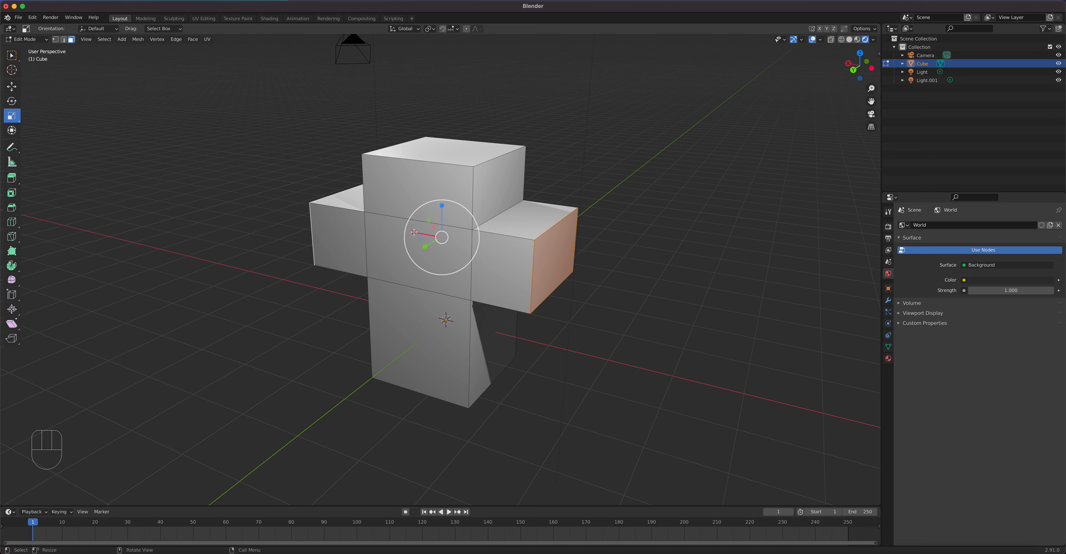
drag(414, 233, 383, 232)
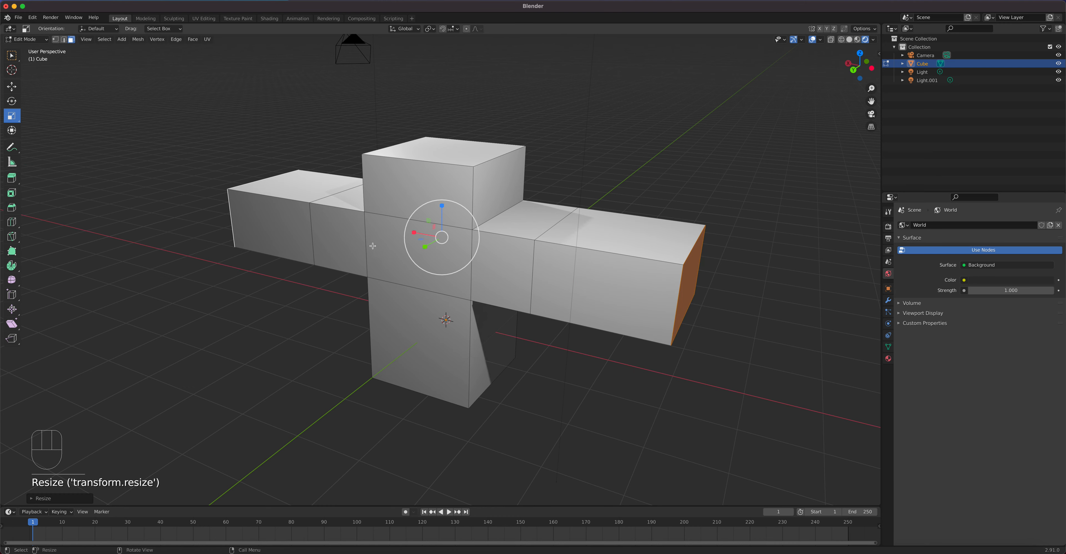
click(12, 178)
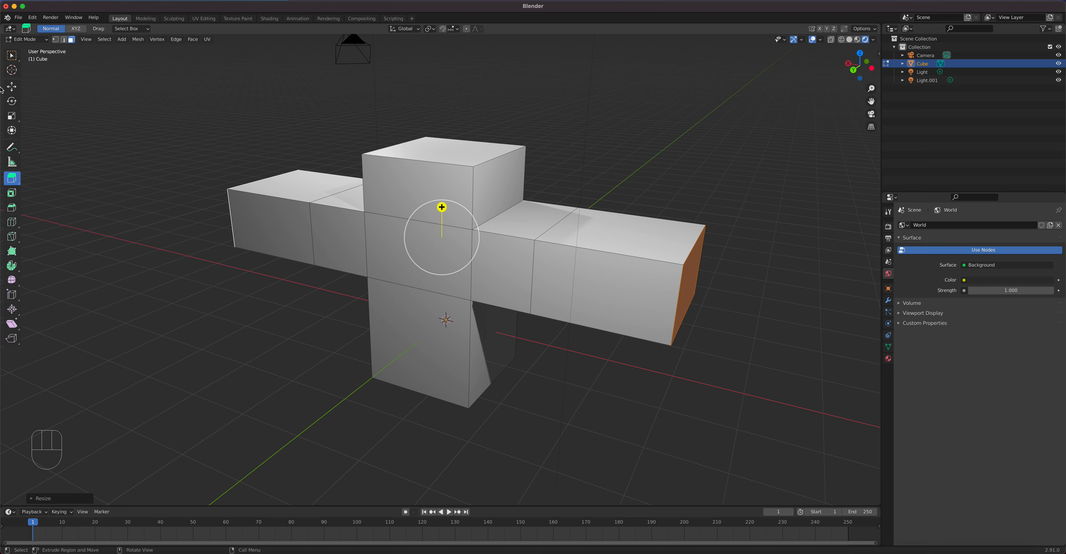
Extrude the torso's camera-facing face between the two arms outward along its normal by about 1 m.
click(12, 55)
click(390, 238)
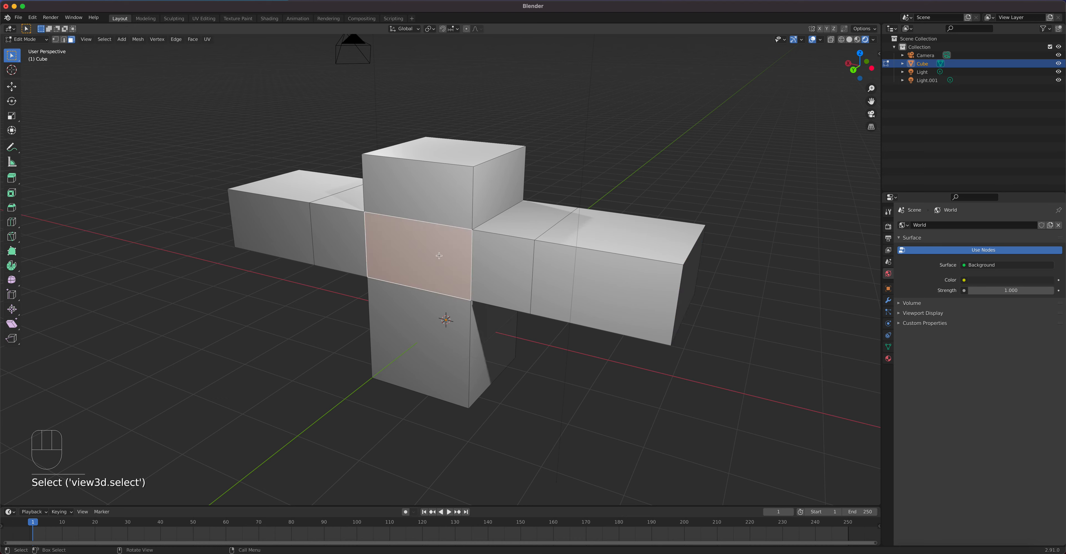
middle_drag(391, 238, 448, 293)
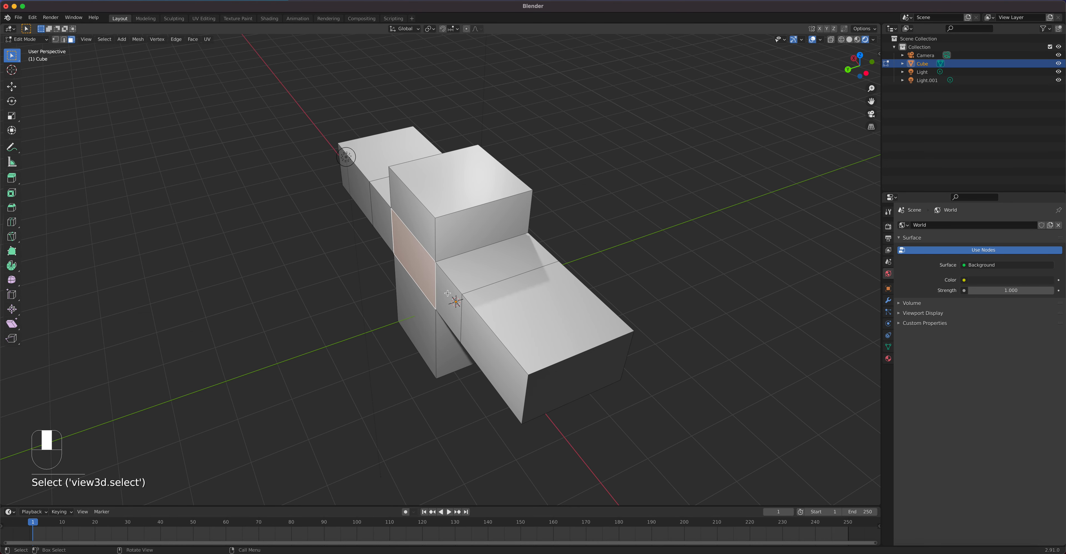
key(e)
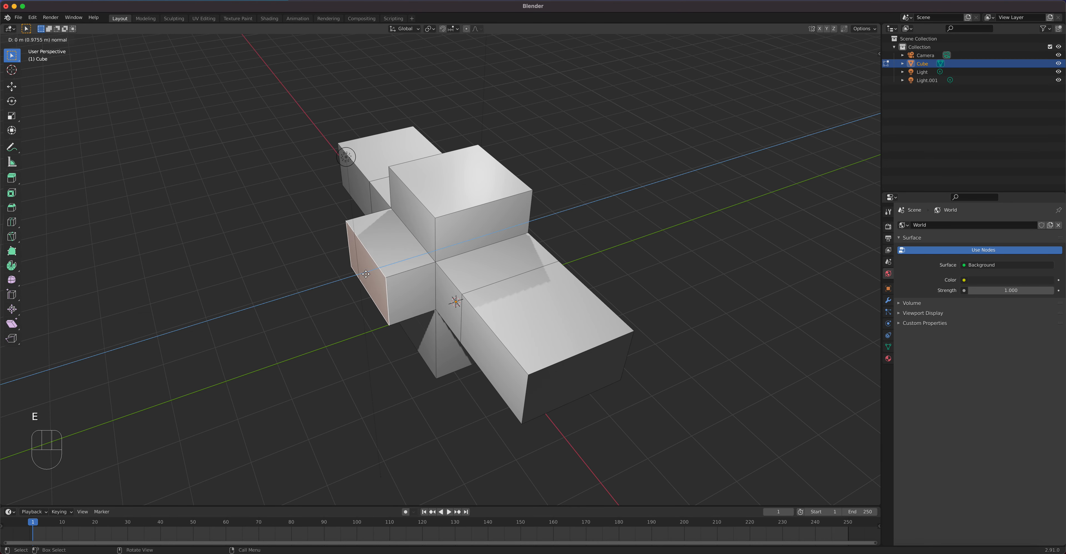
click(359, 277)
Scale the new front face down to less than half its size and extrude it outward twice into a narrow limb.
middle_drag(411, 294, 394, 265)
key(s)
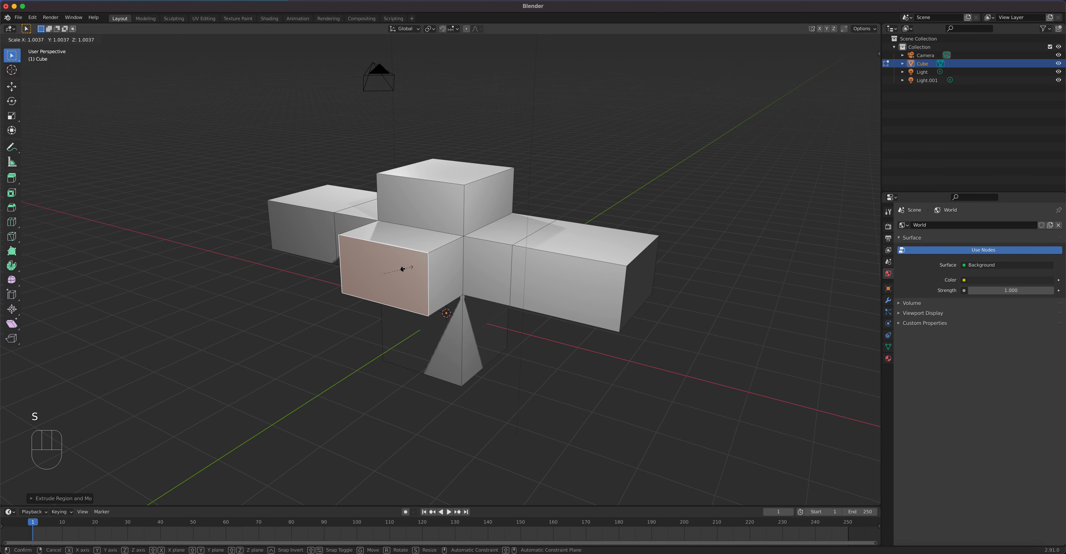
click(391, 267)
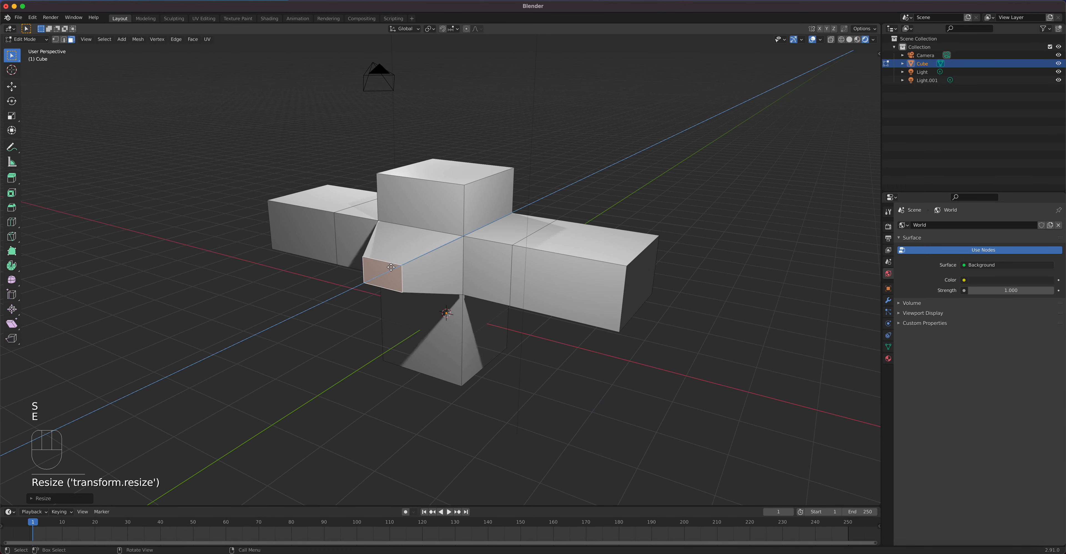
key(e)
click(355, 286)
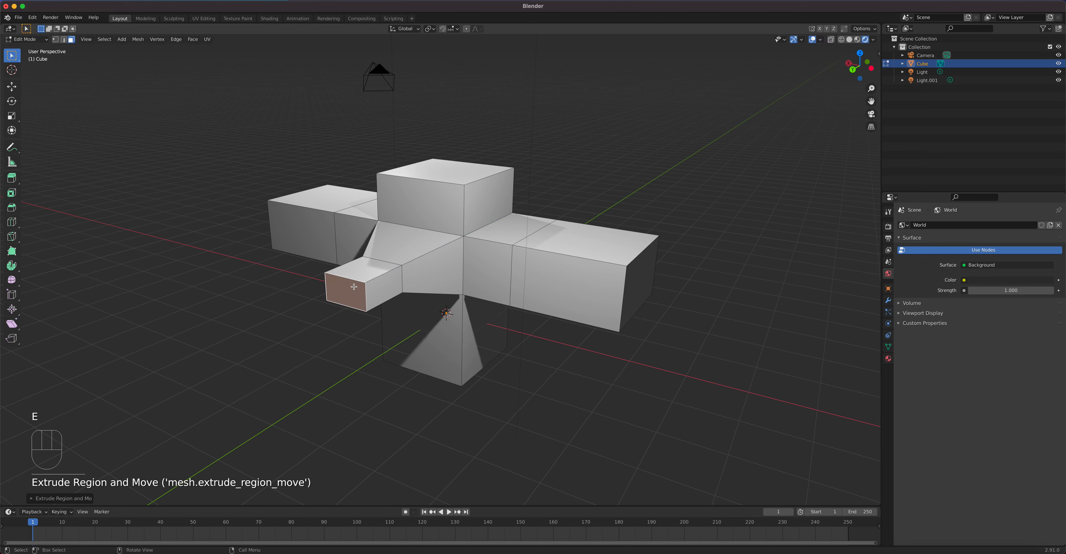
key(e)
click(333, 308)
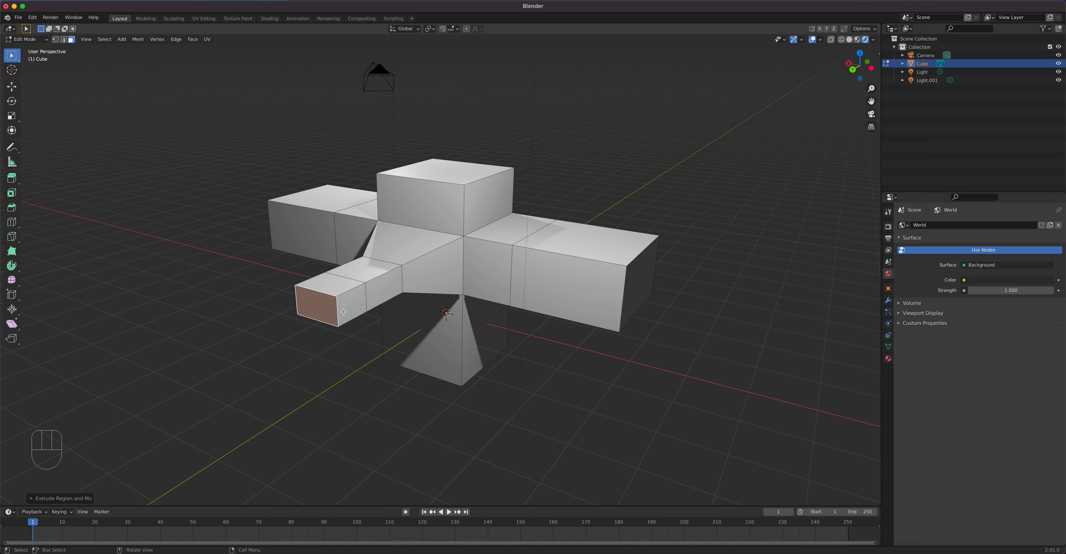
Rotate the end face of the narrow front limb about the global Y axis to twist its last segment.
key(r)
right_click(352, 267)
key(r)
key(y)
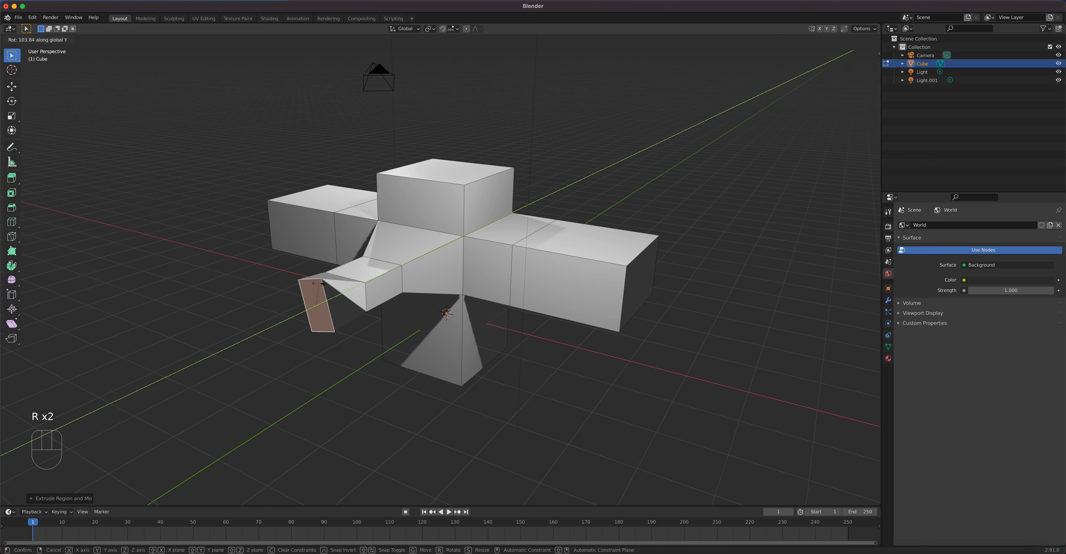
click(322, 306)
Extrude the twisted front limb by two more segments, rotating each new end face about the global Y axis.
key(e)
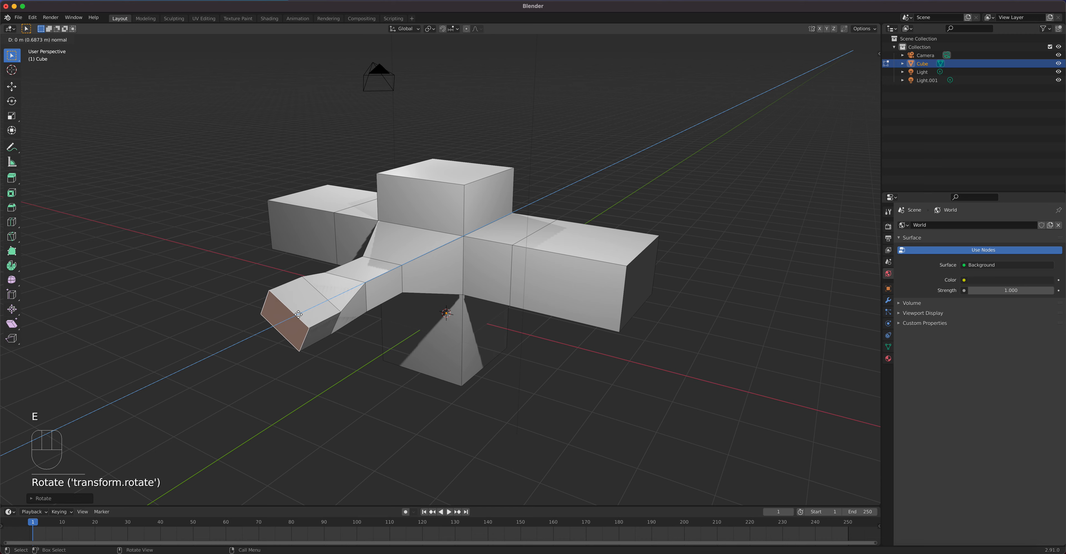
key(r)
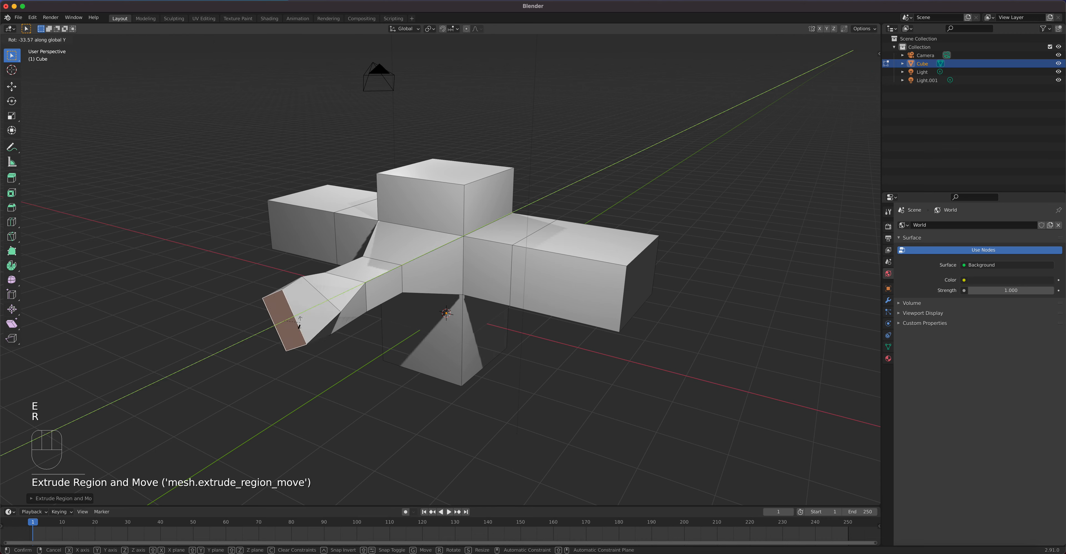
click(299, 325)
key(e)
click(250, 330)
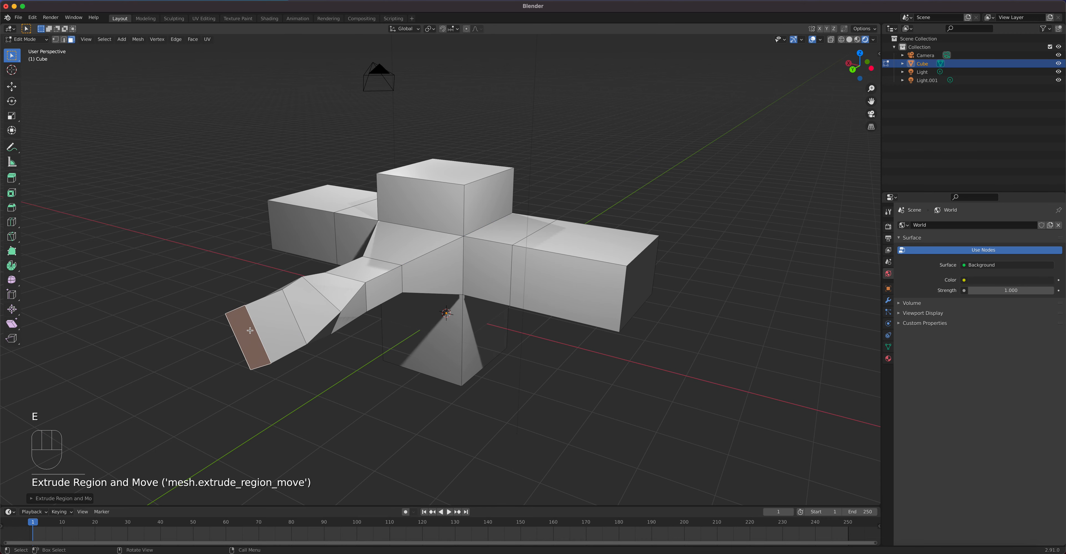
key(r)
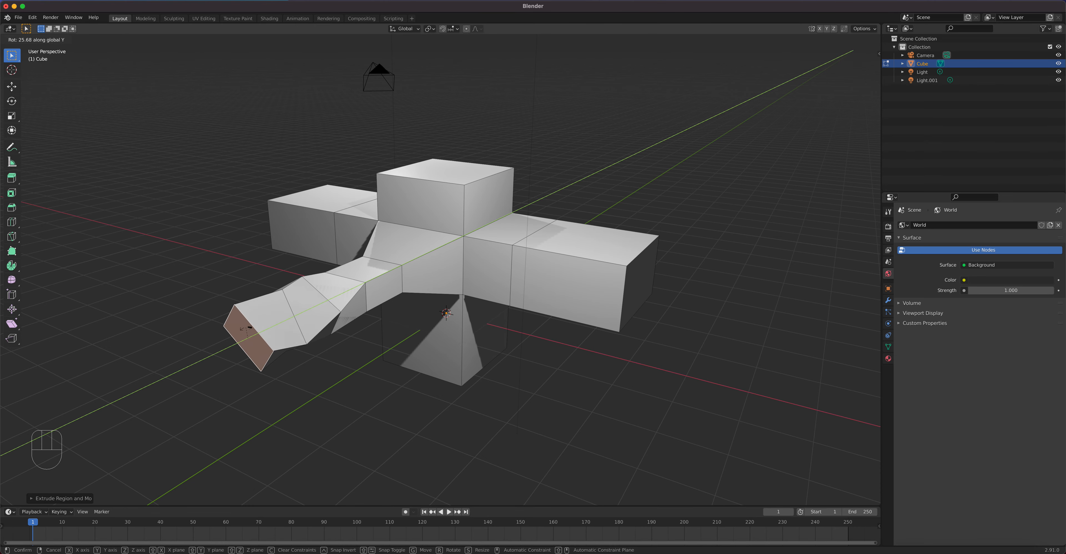
click(280, 319)
middle_drag(350, 307, 431, 309)
middle_drag(463, 290, 423, 274)
scroll(434, 272, up, 2)
scroll(434, 272, down, 2)
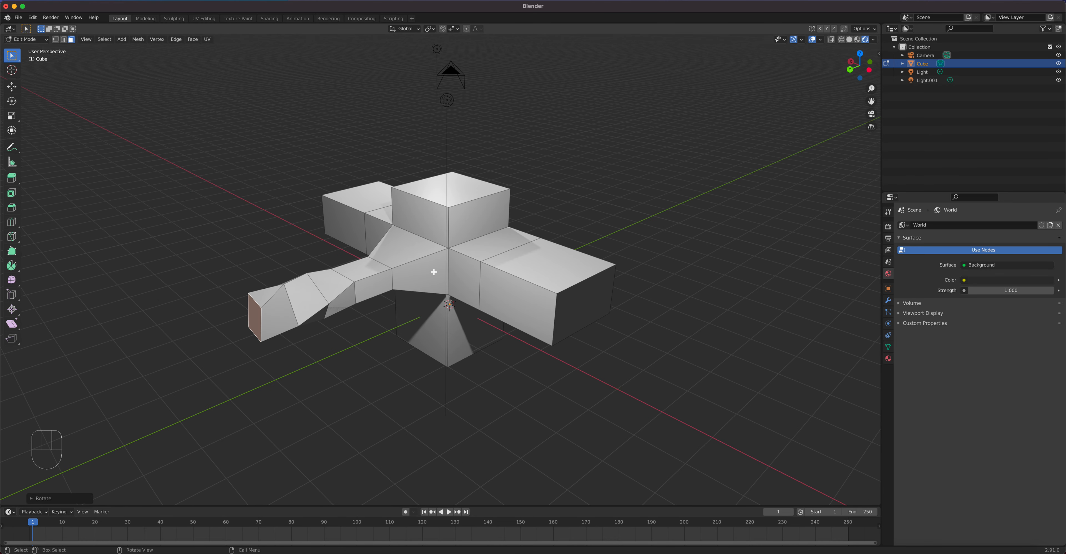
Delete the blocky figure, add a new mesh cube at the world origin and open it in Edit Mode.
key(Tab)
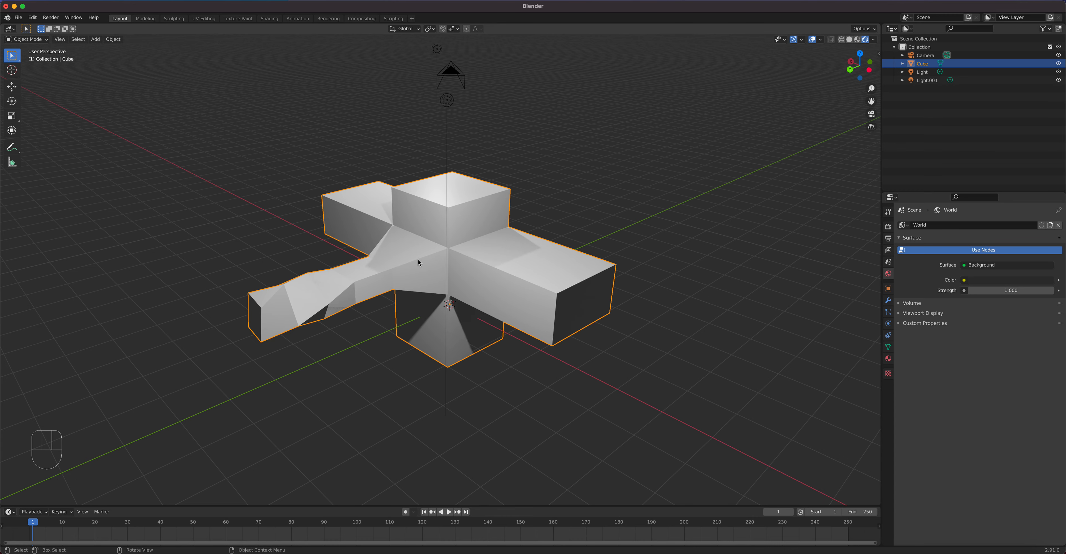
key(Delete)
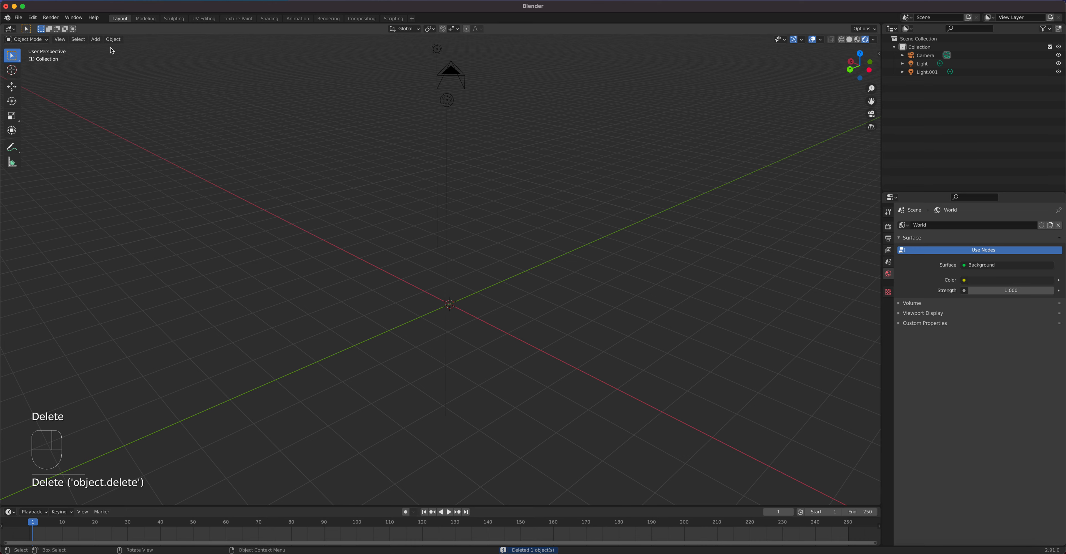
click(95, 39)
mouse_move(104, 50)
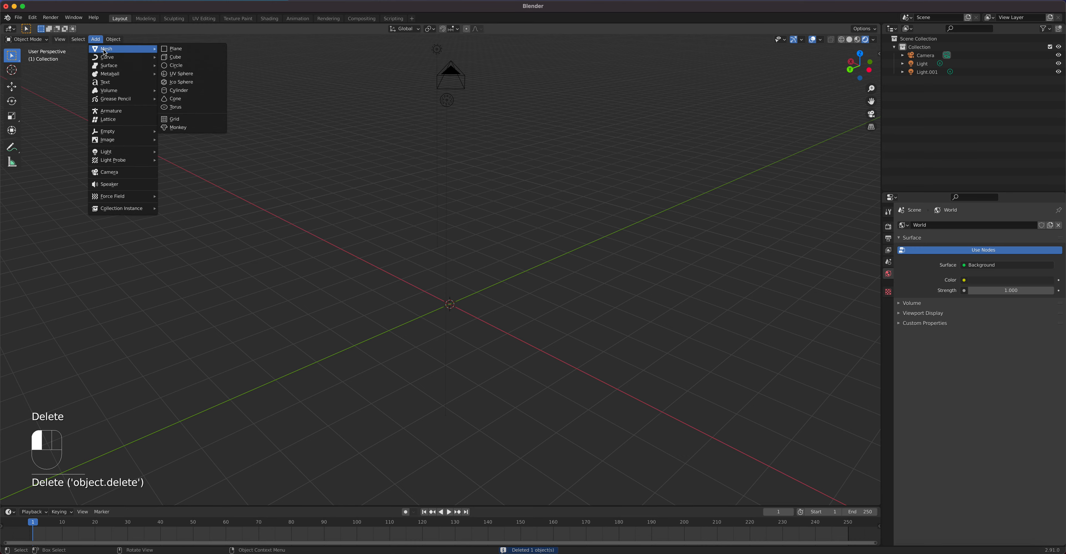
click(190, 58)
middle_drag(380, 235, 423, 286)
key(Tab)
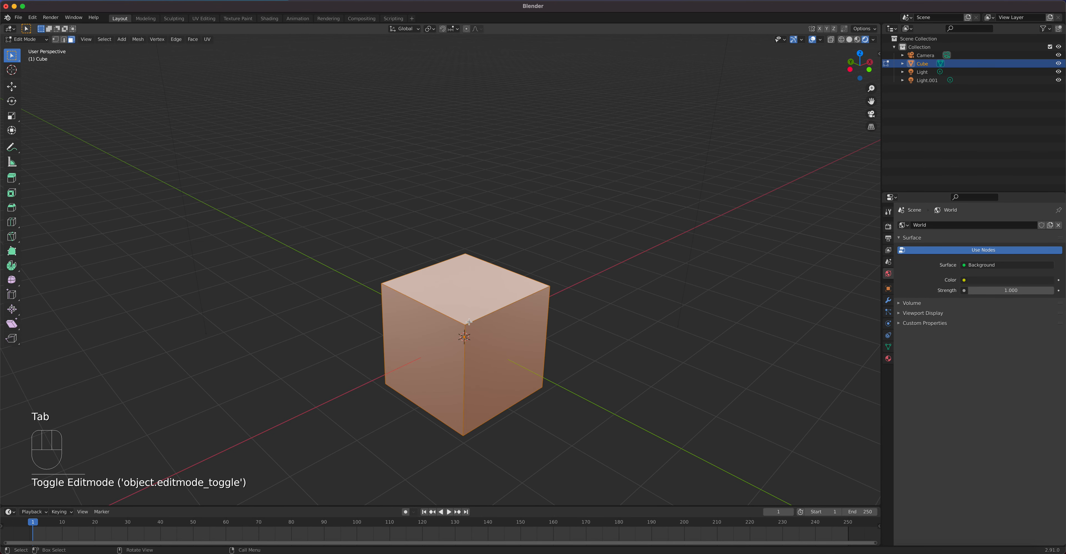
Extrude one vertical side face of the cube outward along its normal to form a long two-segment box.
click(12, 181)
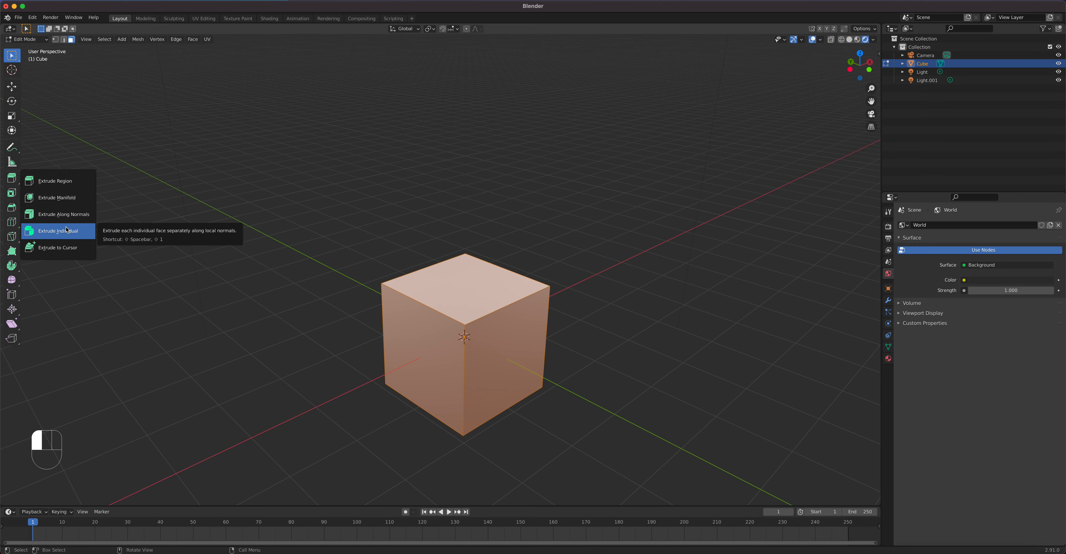
drag(65, 230, 145, 204)
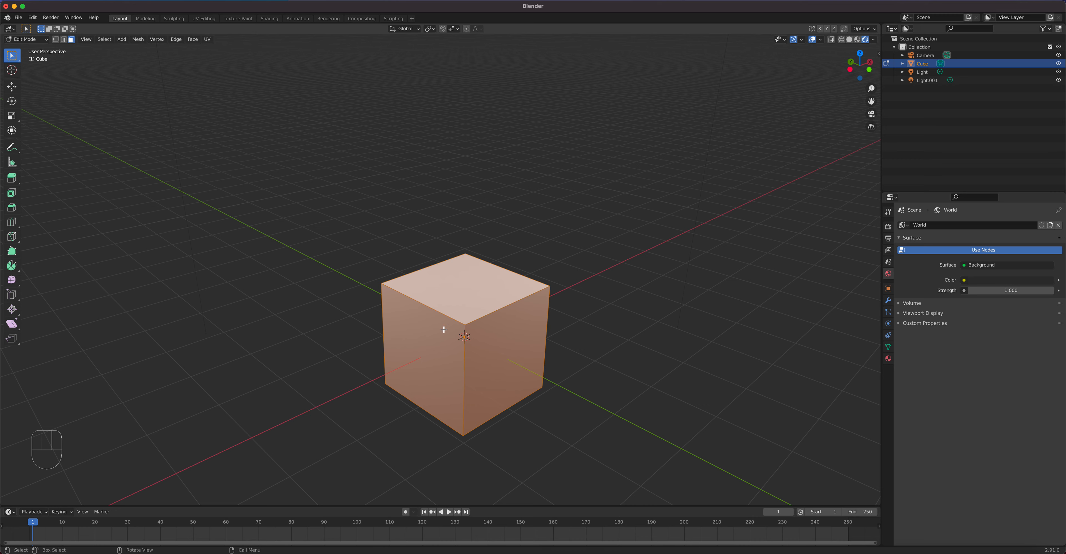
click(427, 342)
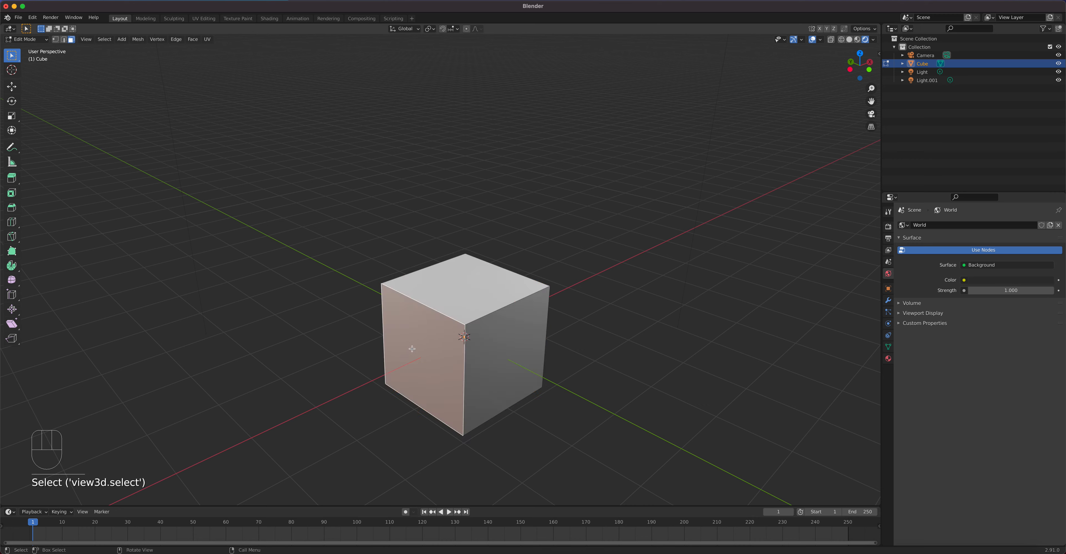
key(e)
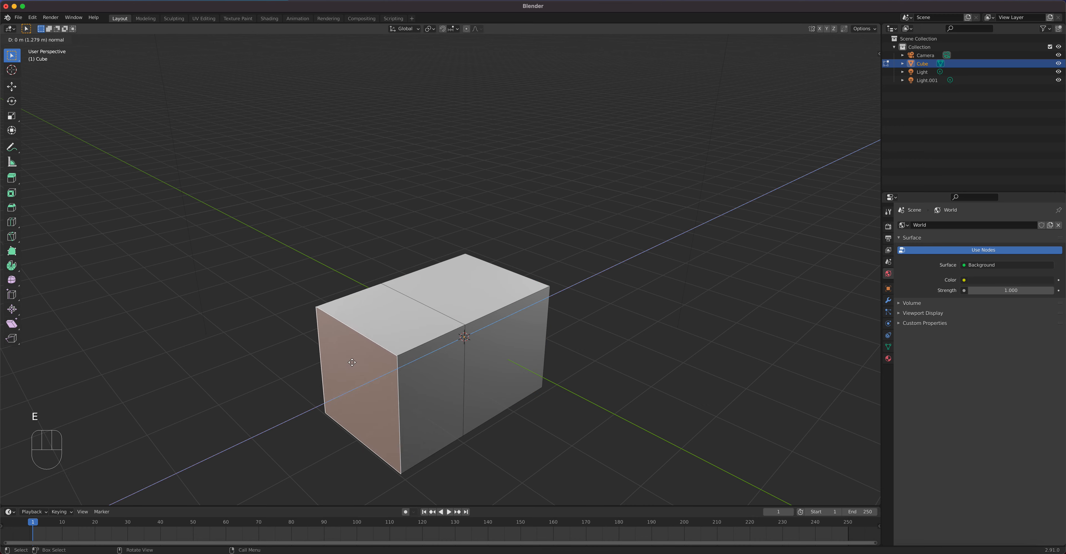
click(432, 306)
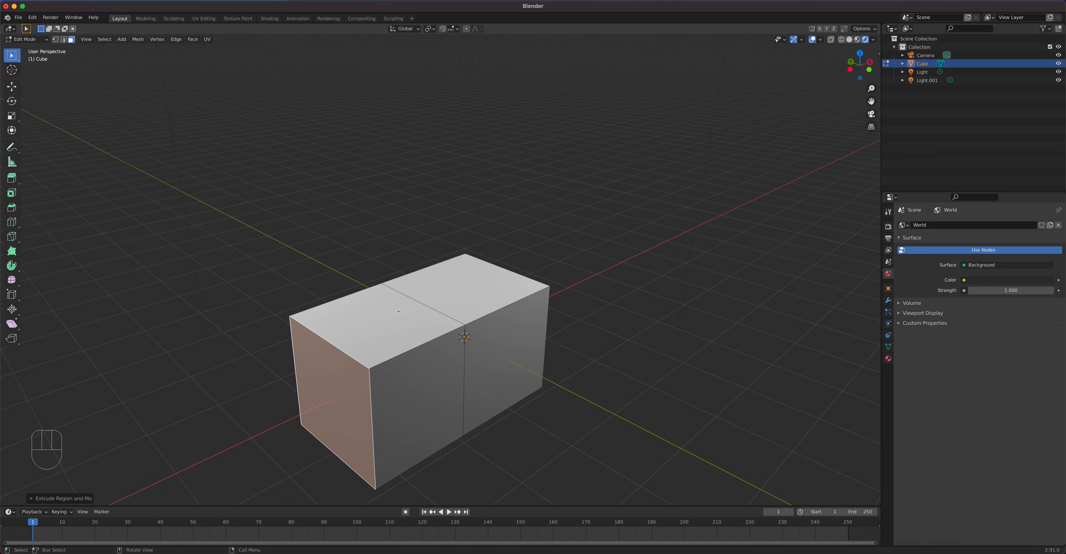
Select both top faces of the box and extrude them upward together as one region by about 0.75 m.
click(466, 292)
shift+click(393, 316)
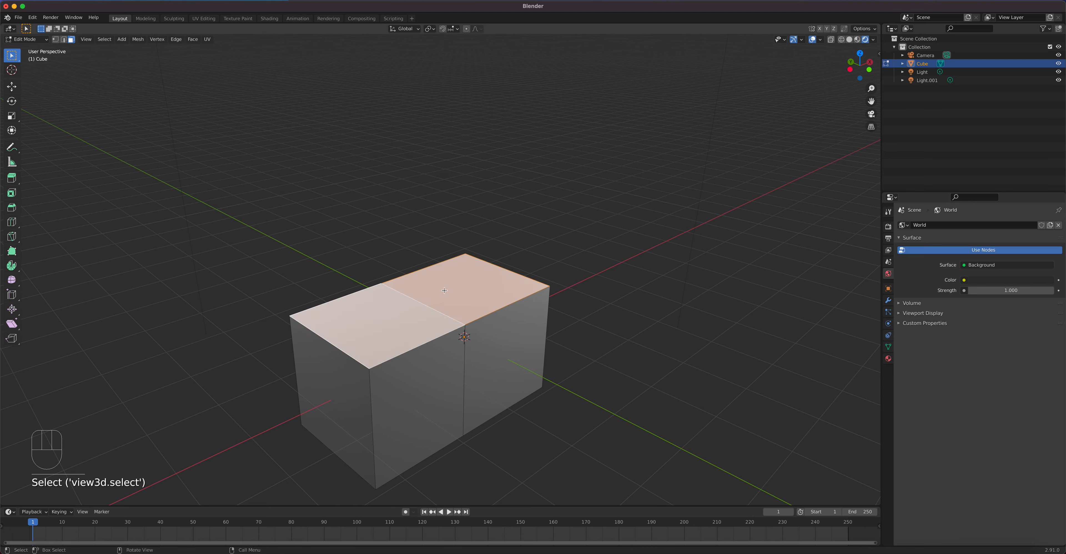
click(458, 285)
shift+click(394, 310)
key(e)
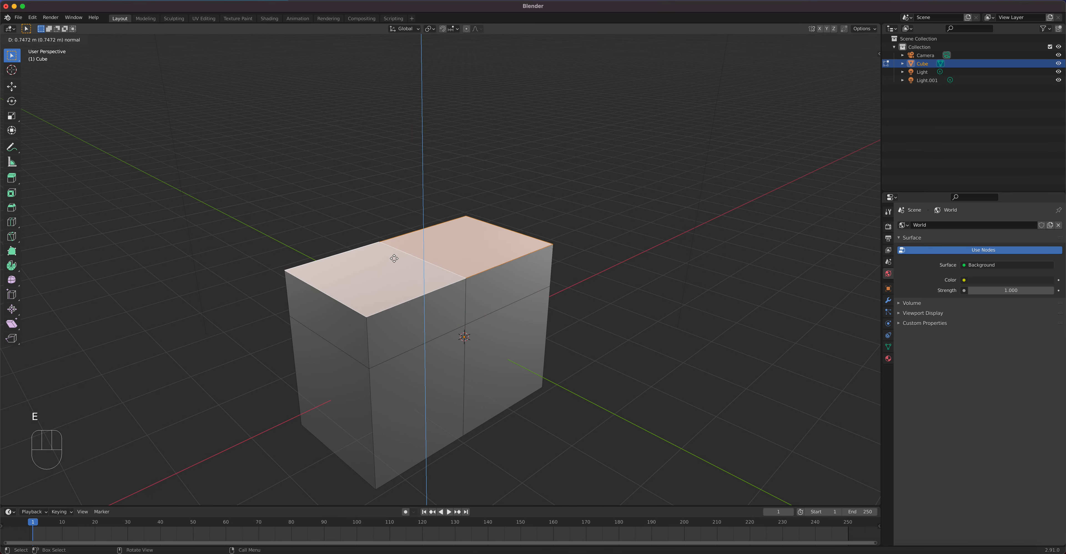
click(394, 258)
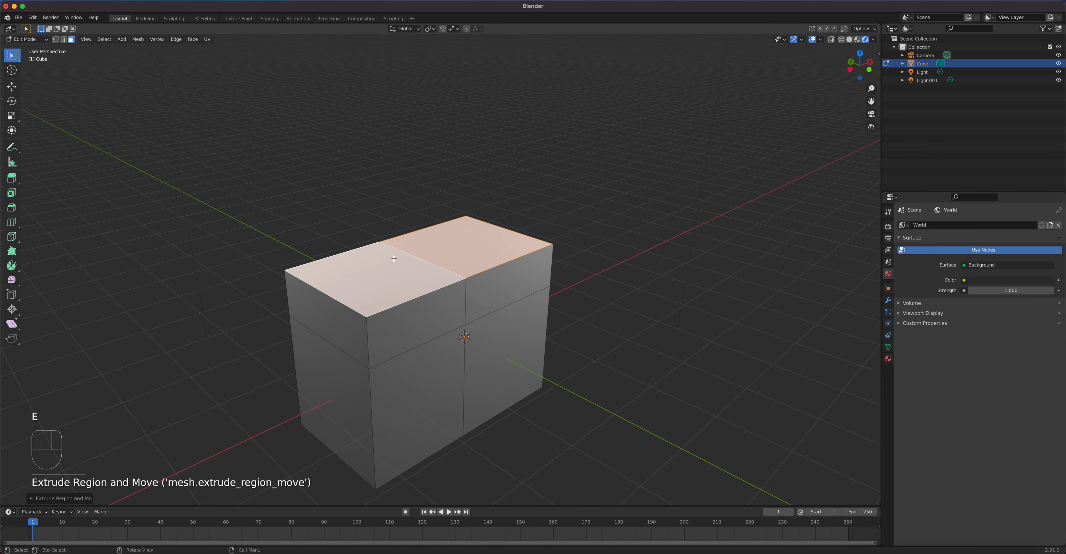
Try to move only the rear top face of the region-extruded block.
click(460, 245)
key(g)
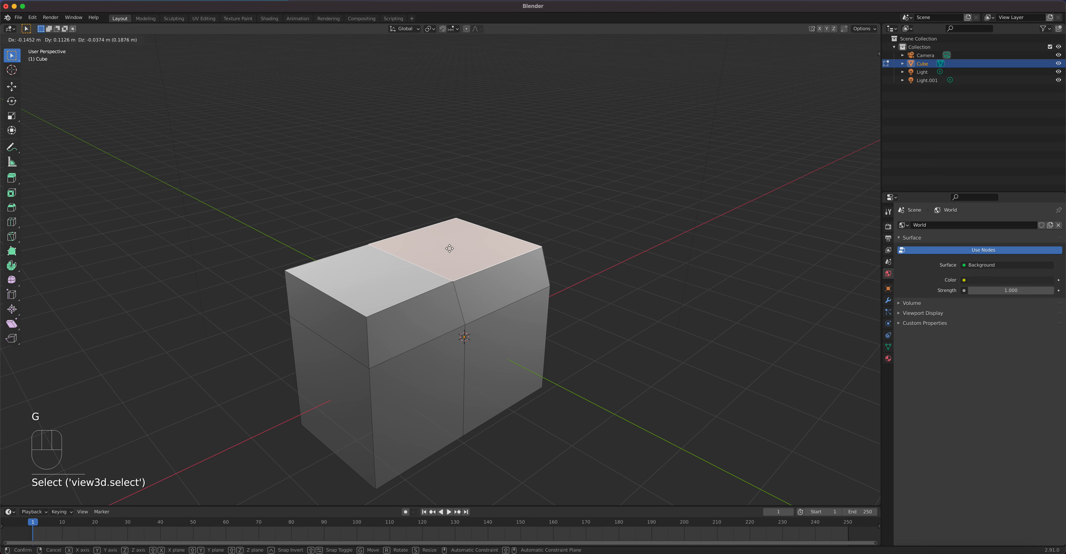
right_click(481, 238)
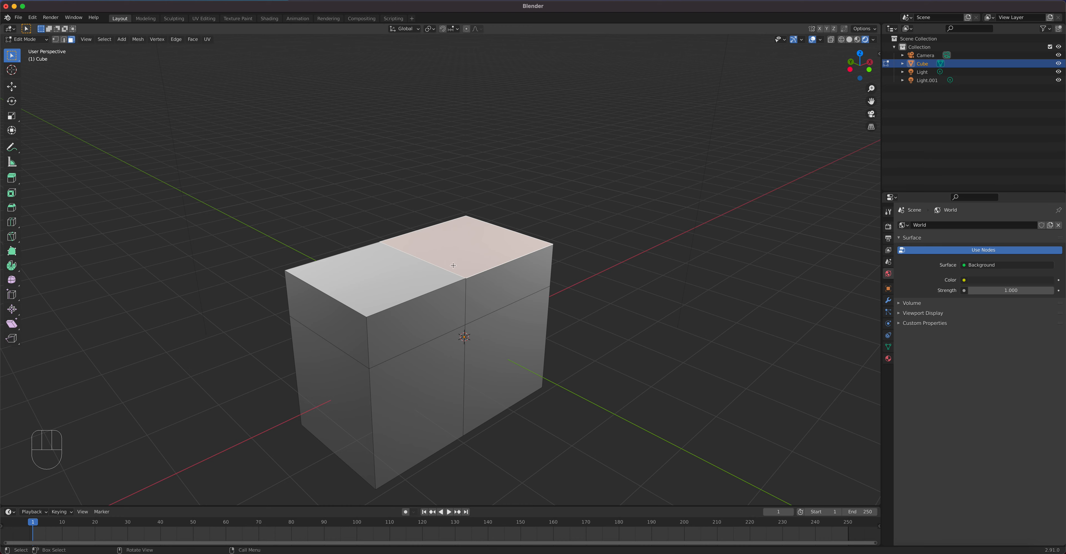
Select both top faces again and extrude them upward as separate faces with Extrude Individual, ending with the Select Box tool active.
shift+click(398, 279)
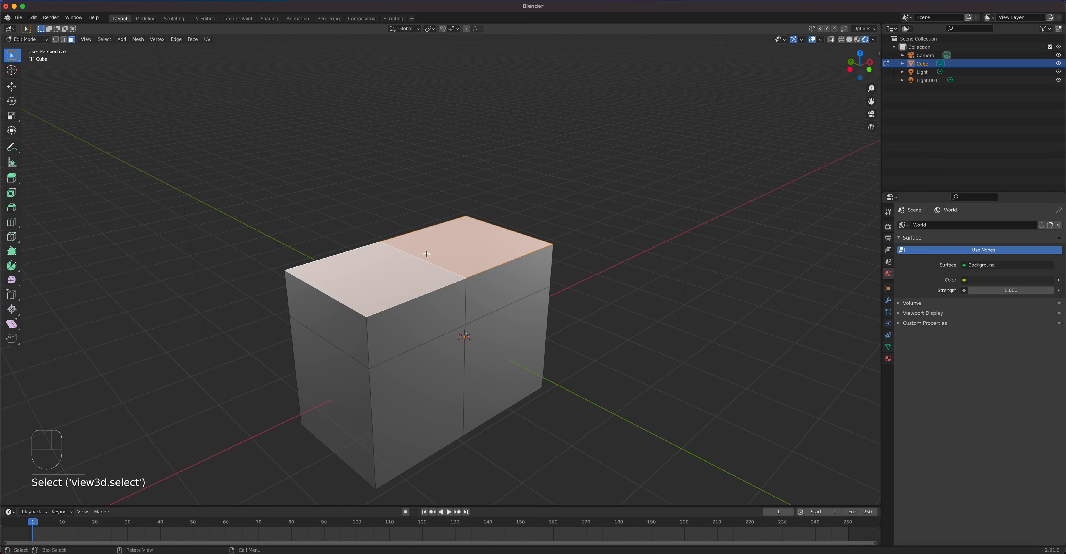
click(14, 181)
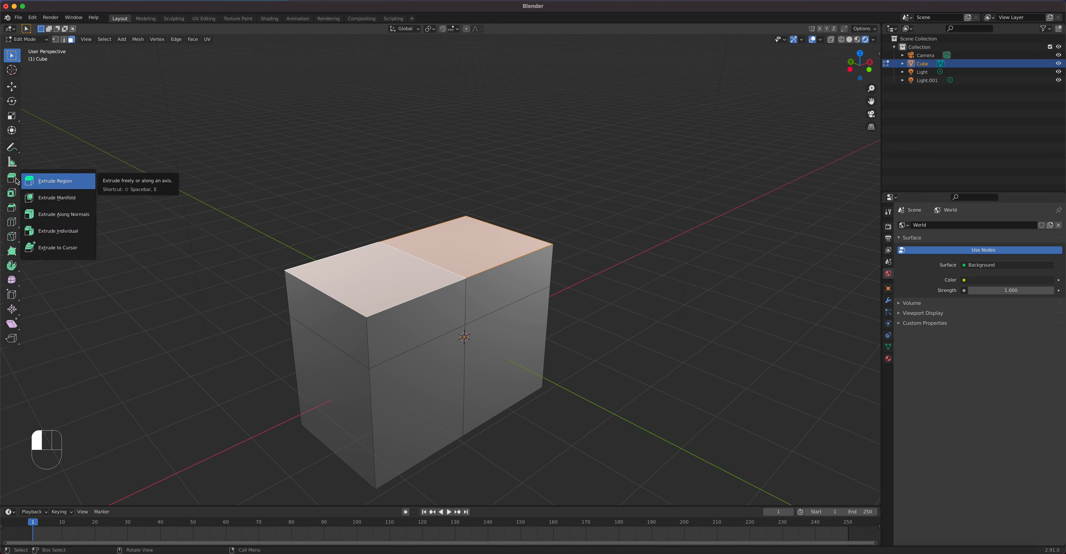
click(62, 233)
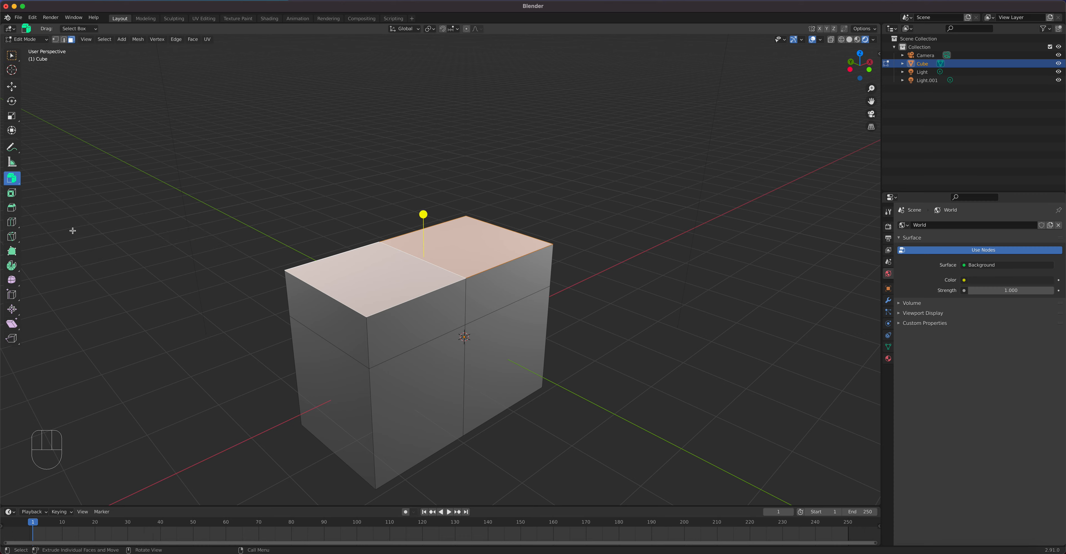
drag(423, 214, 421, 189)
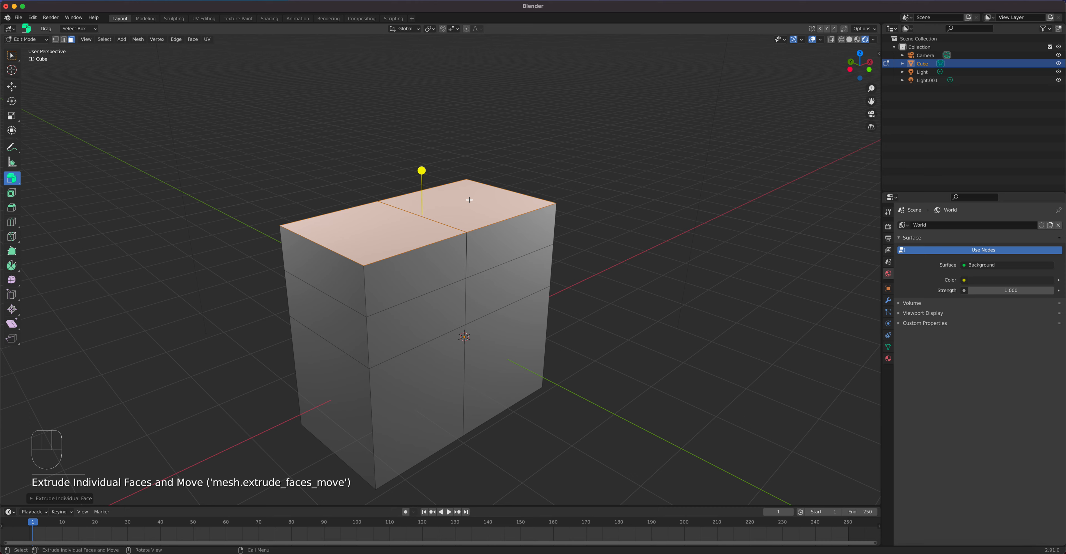
click(11, 56)
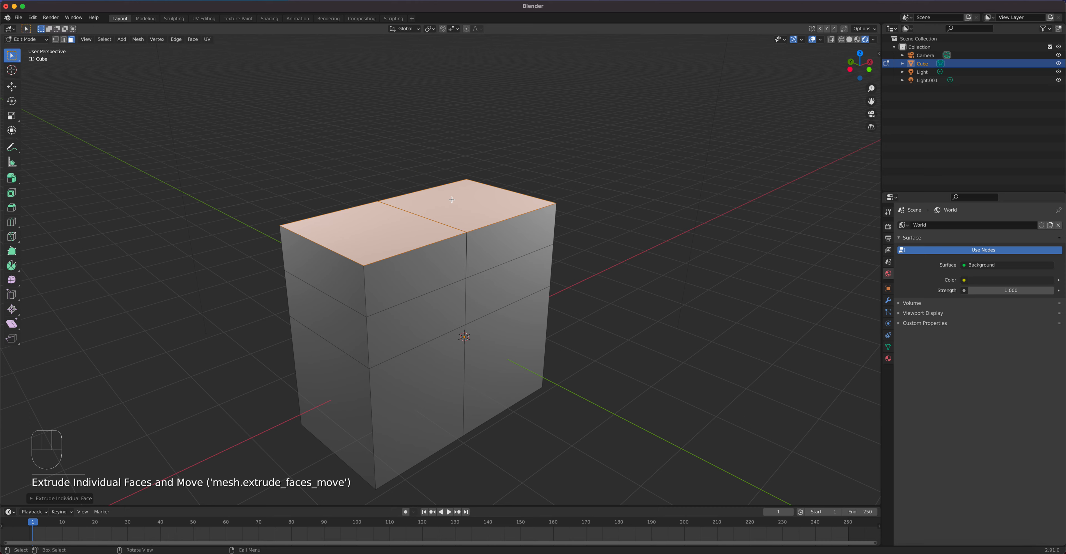
Try to pull the individually extruded rear top face away from its neighbour.
click(463, 205)
key(g)
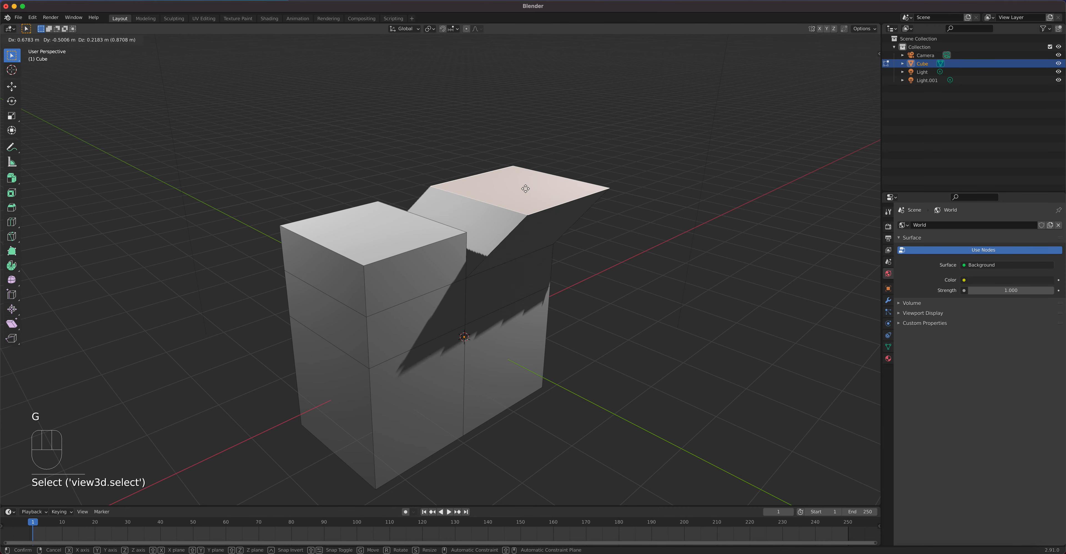
right_click(497, 189)
Set the extrude tool back to Extrude Region.
click(13, 181)
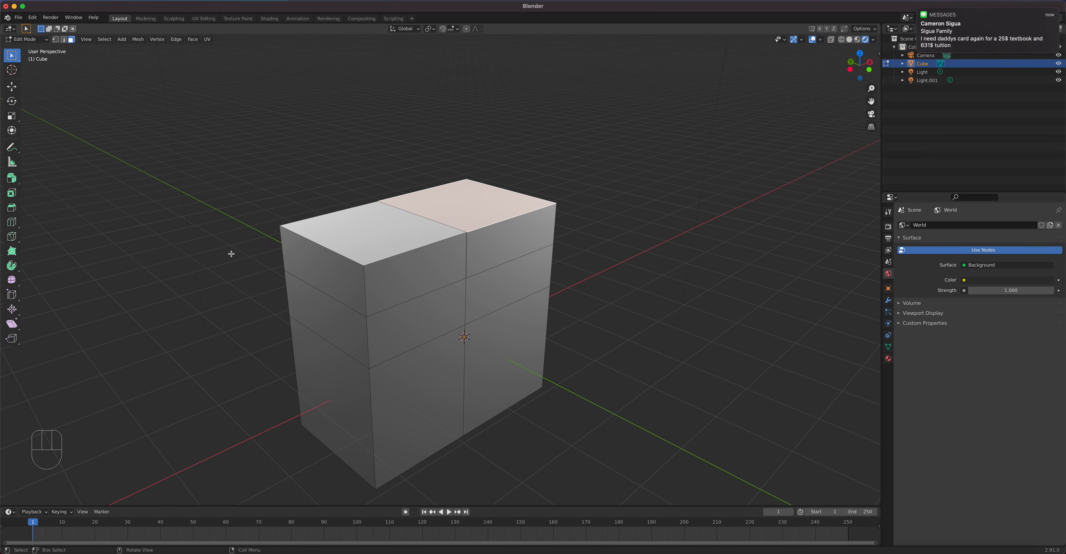
drag(15, 181, 40, 186)
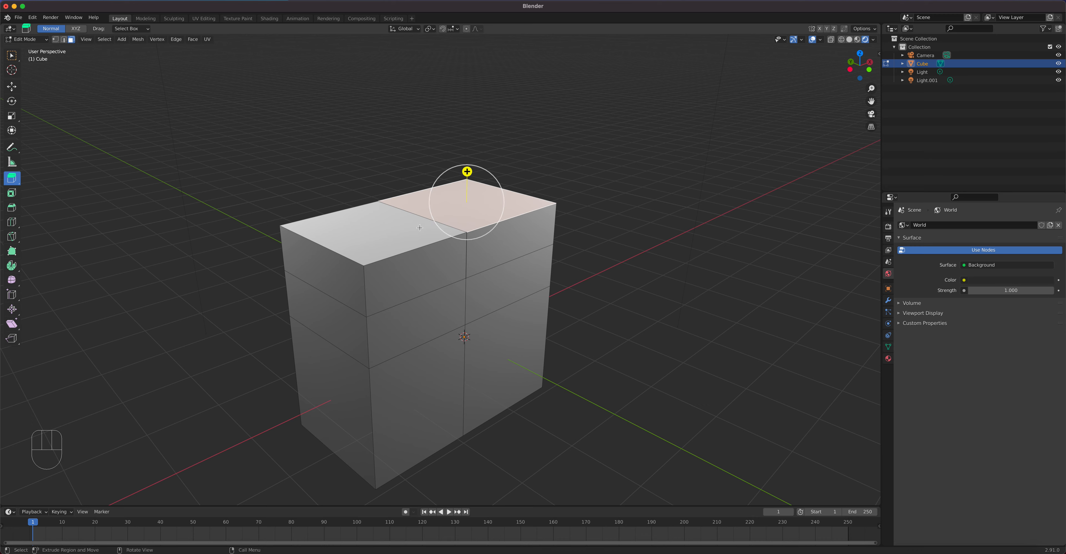
drag(12, 178, 226, 228)
drag(370, 226, 381, 228)
Delete the extruded box, add a fresh mesh cube and open it in Edit Mode with the Select Box tool active.
key(Tab)
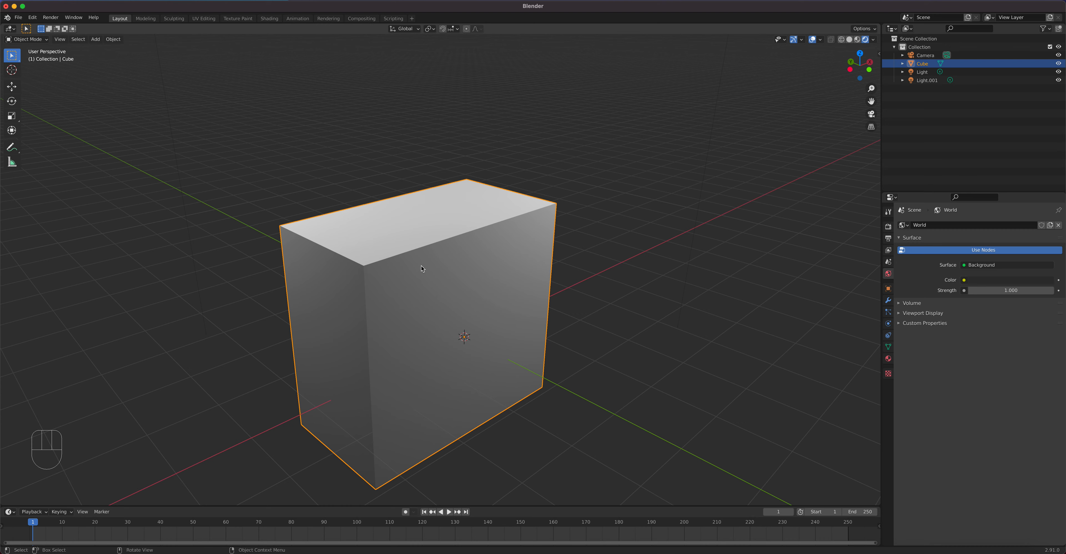
key(Delete)
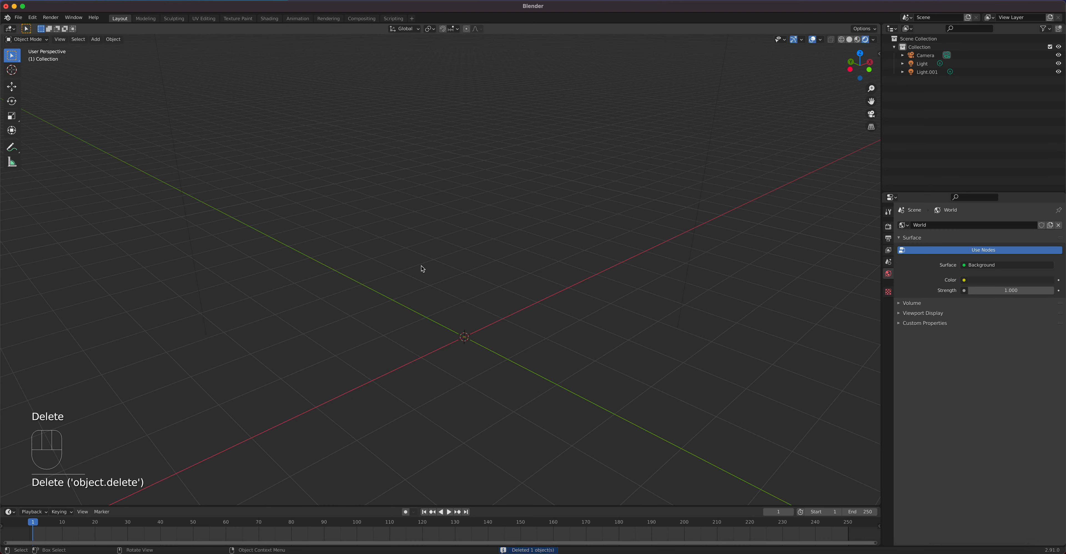
click(95, 39)
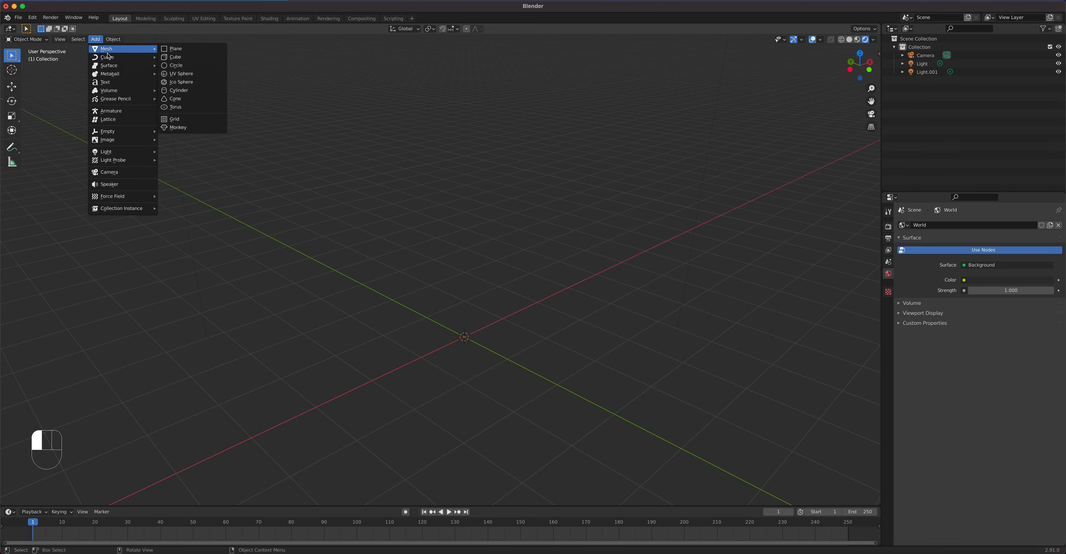
key(shift+a)
mouse_move(361, 342)
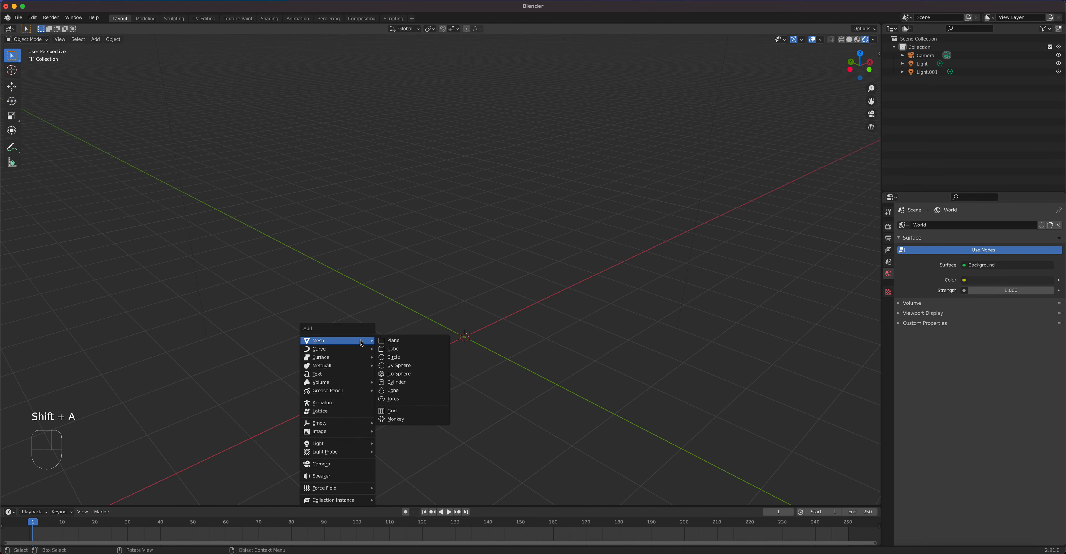
click(413, 349)
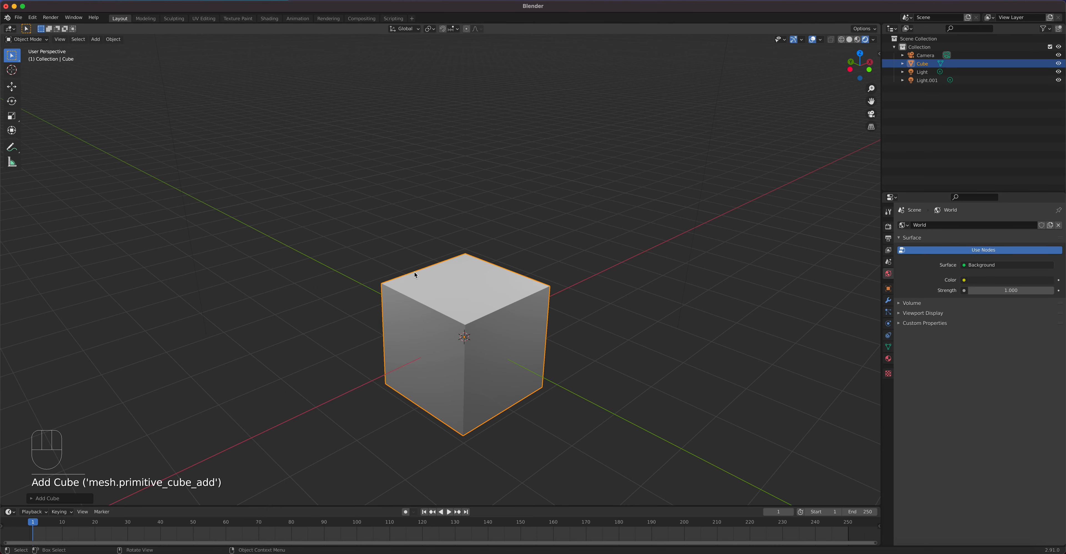
key(Tab)
shift+middle_drag(495, 296, 506, 217)
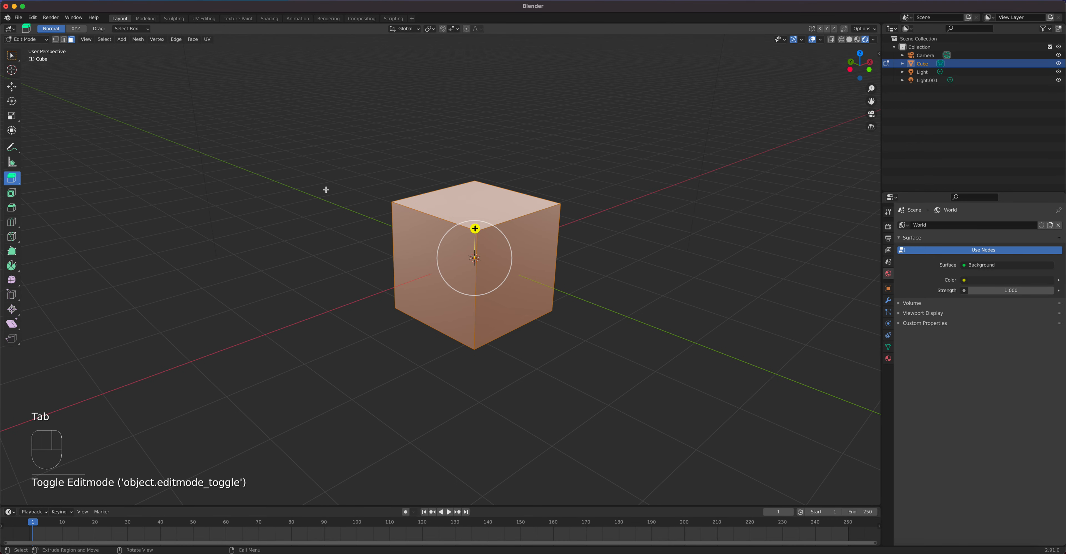
click(10, 55)
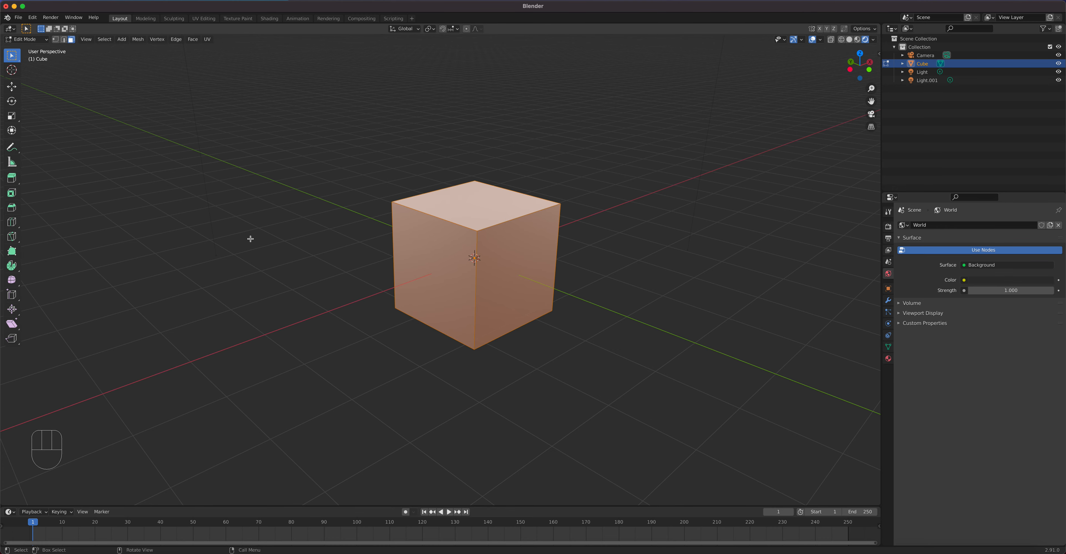
Extrude the cube's top face in place, leaving the new face at zero offset.
scroll(389, 230, up, 3)
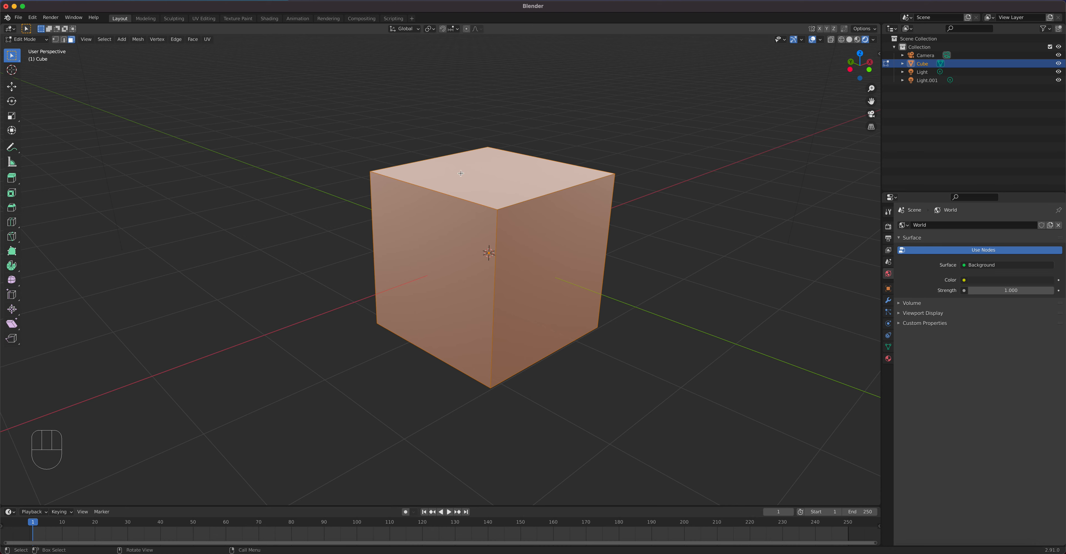
click(493, 168)
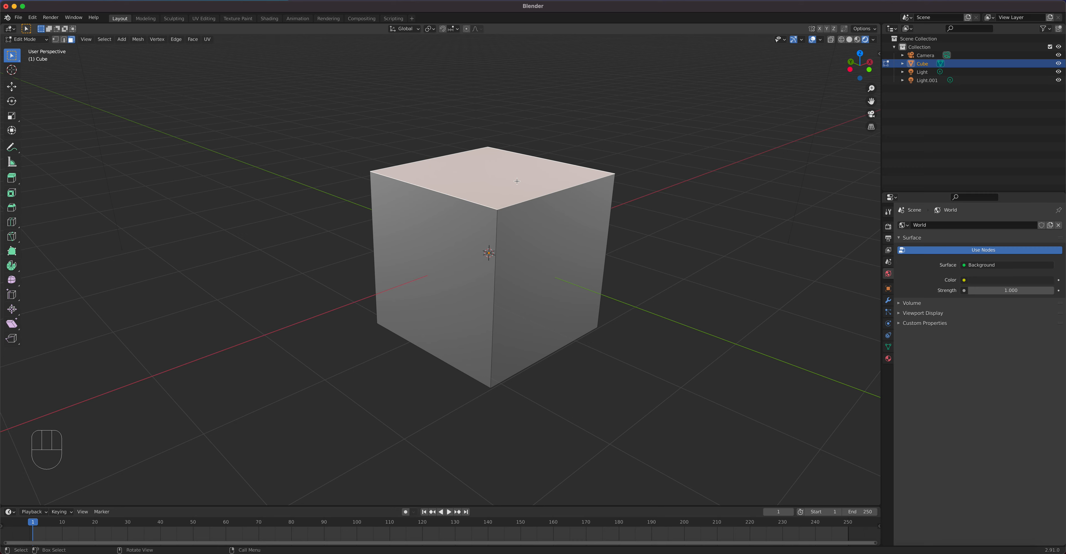
key(e)
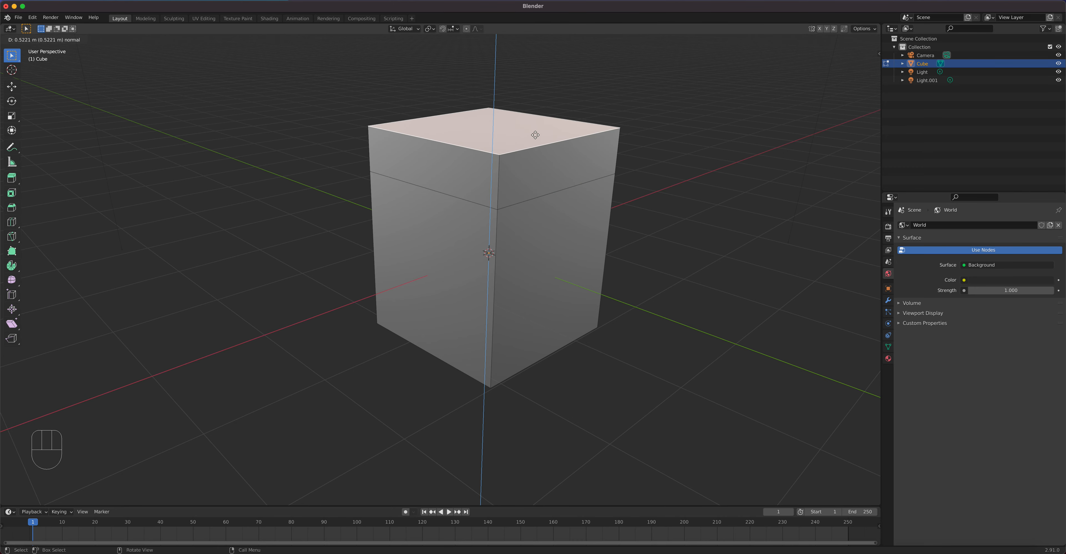
right_click(544, 115)
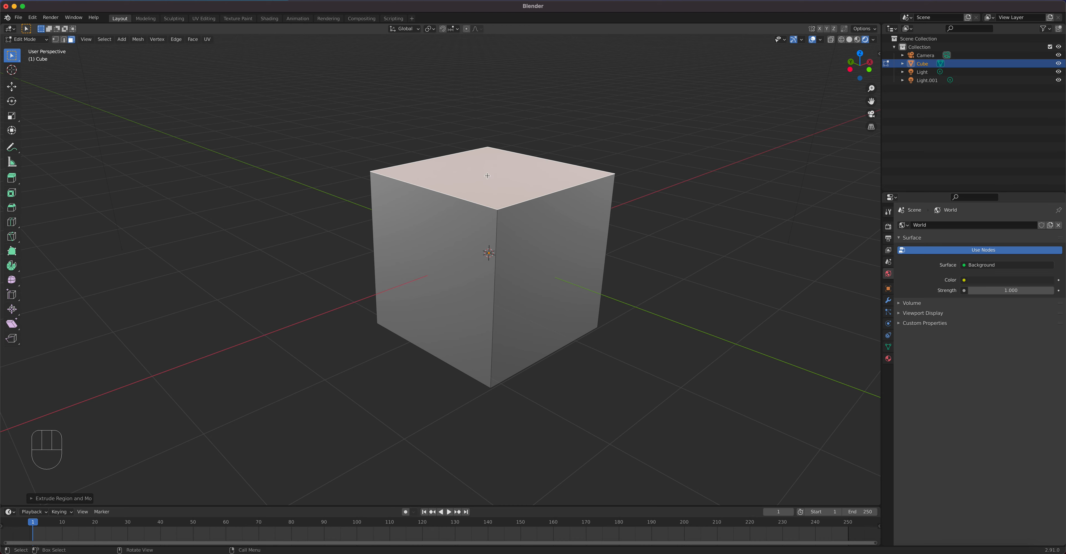
Scale the newly extruded top face down slightly to leave an even border around it on the cube's top.
key(g)
right_click(480, 163)
key(s)
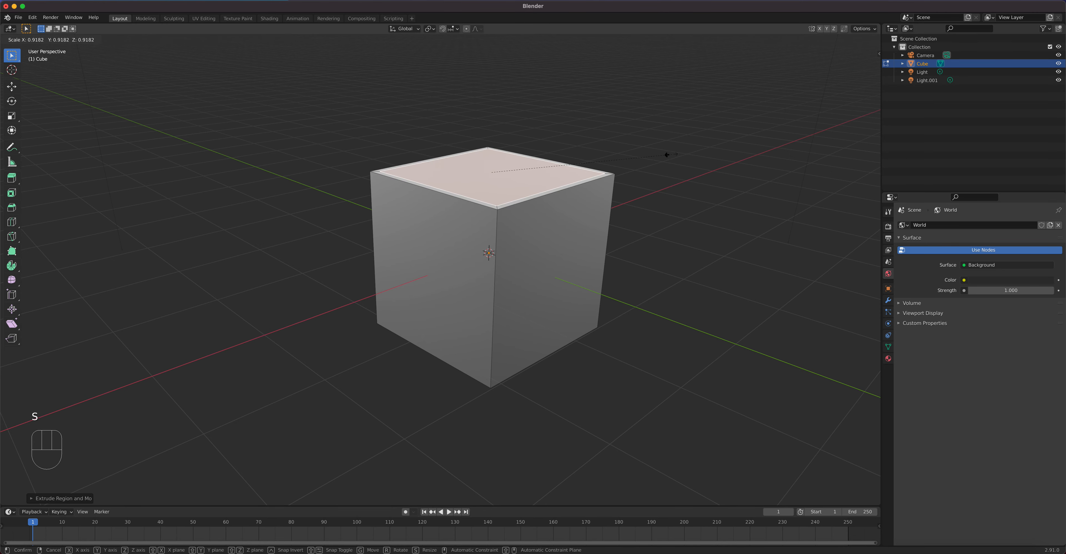
click(645, 156)
middle_drag(644, 156, 591, 223)
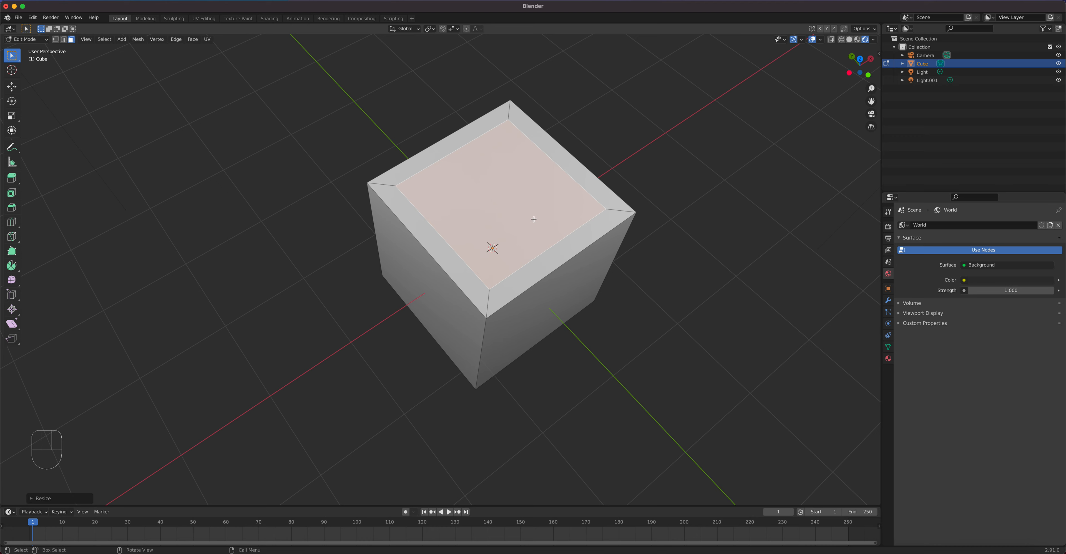
Inset one side face of the cube with the Inset Faces tool and return to the Select Box tool.
middle_drag(531, 244, 544, 222)
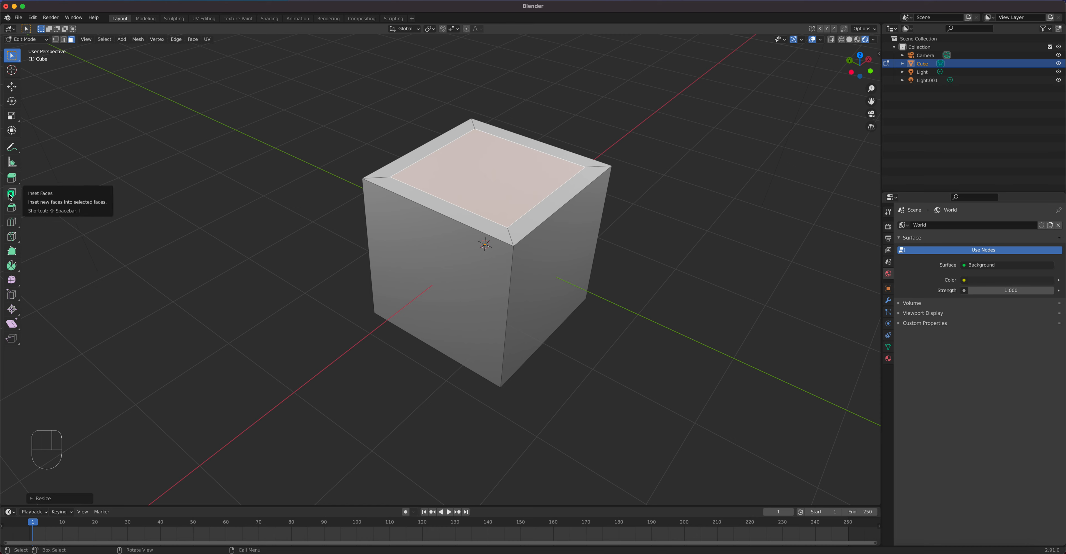
click(433, 269)
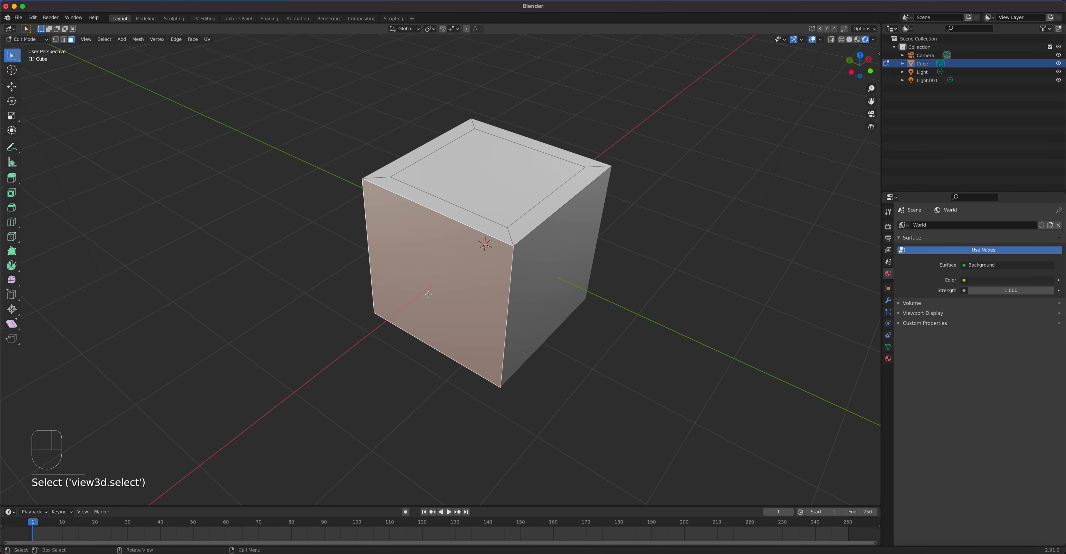
click(12, 198)
mouse_move(402, 308)
mouse_down()
mouse_move(419, 302)
mouse_move(404, 309)
mouse_up()
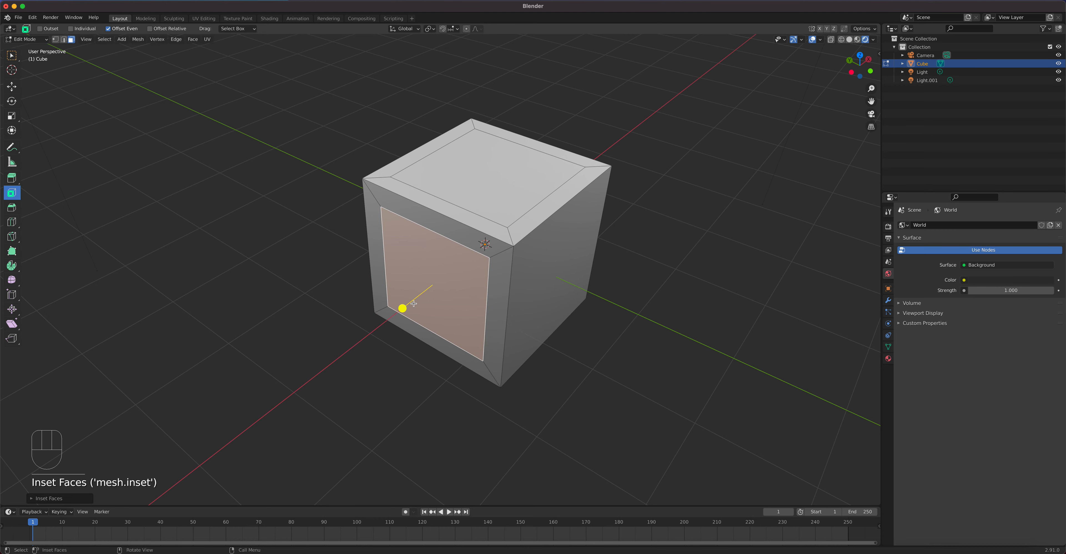
click(12, 55)
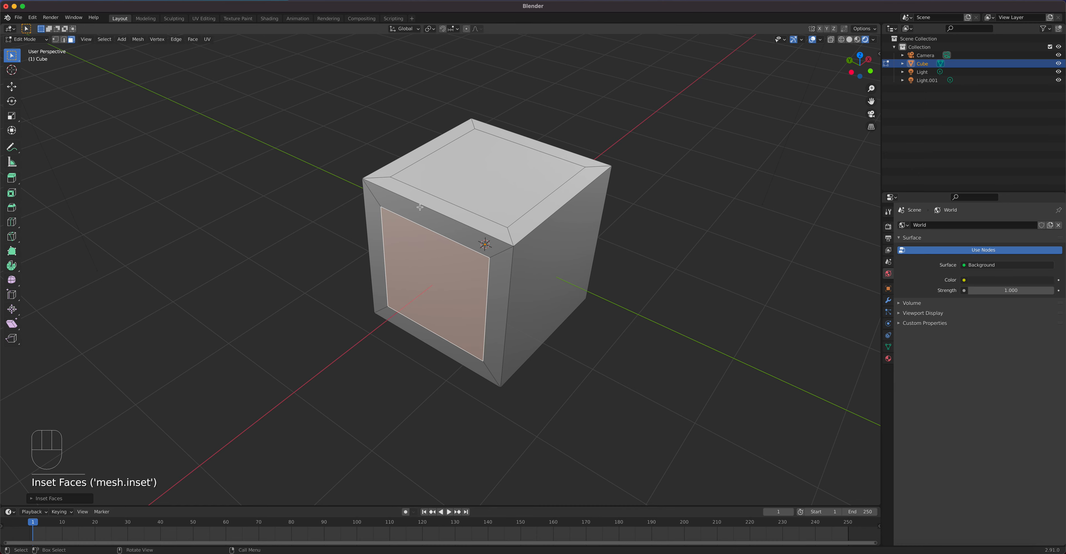
Inset the adjacent uninset side face, leaving an even border around the smaller inner face.
click(550, 261)
middle_drag(576, 276, 554, 266)
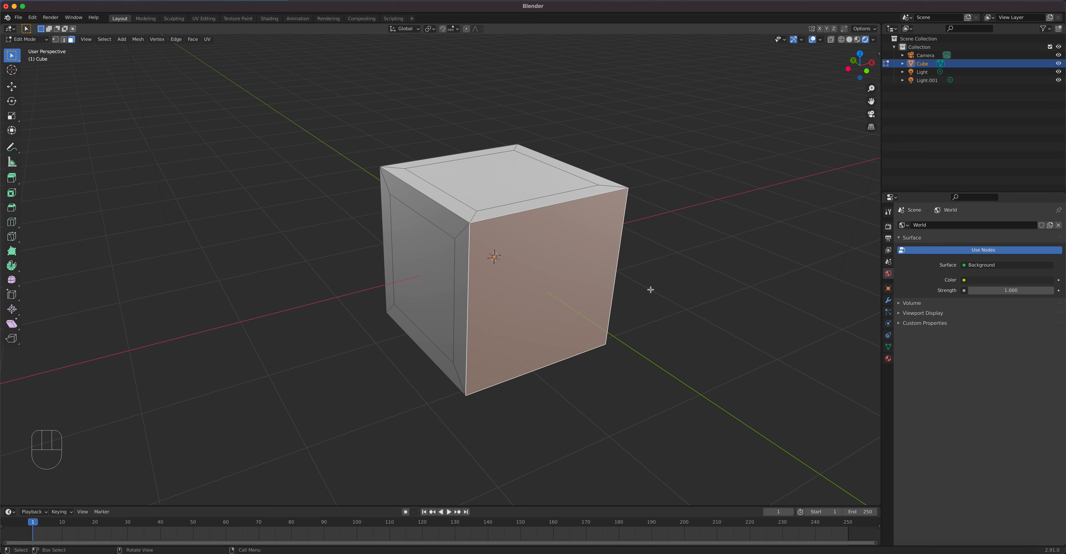
key(i)
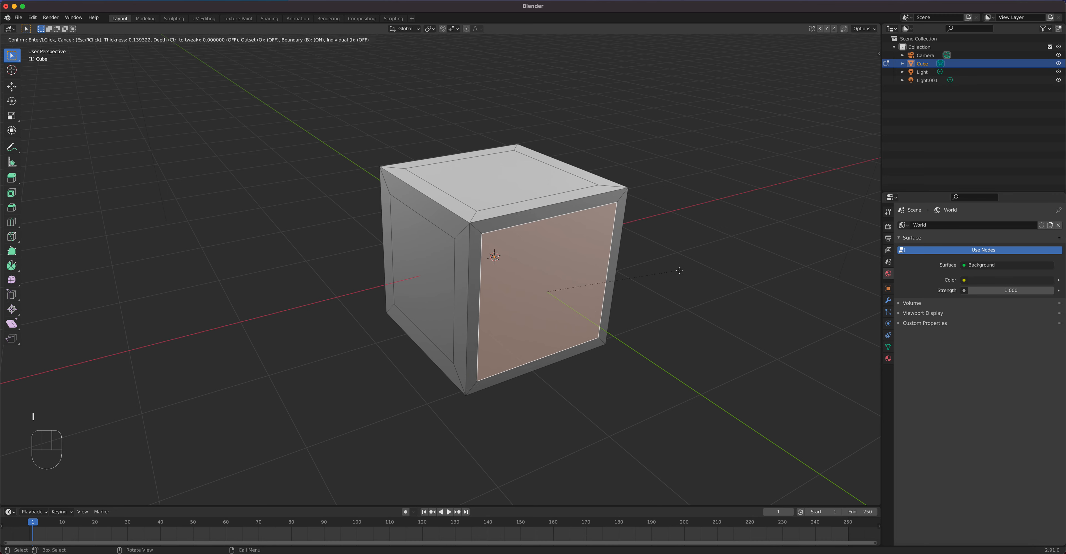
click(675, 271)
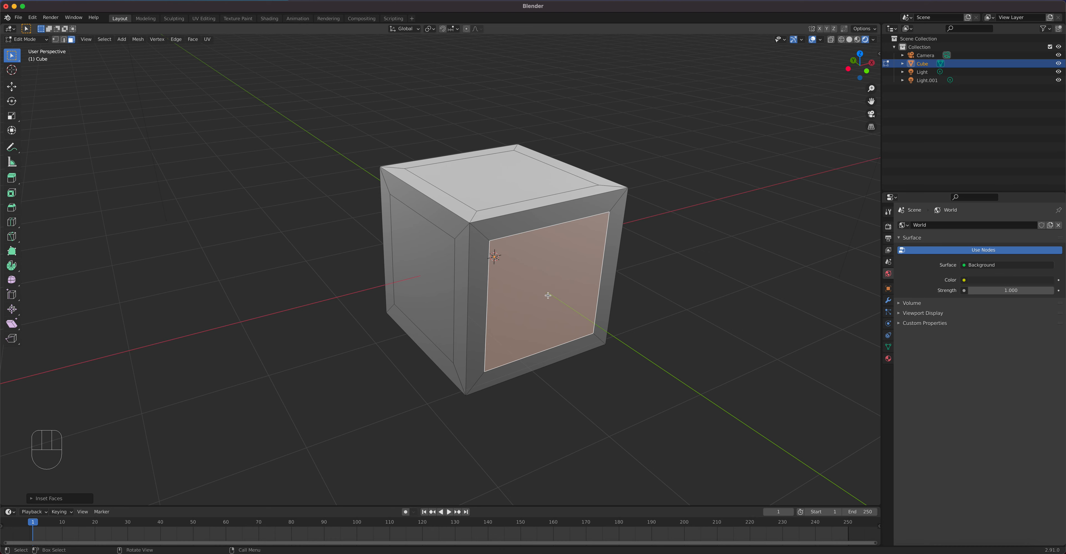
Leave Edit Mode and delete the cube with the inset faces.
key(Tab)
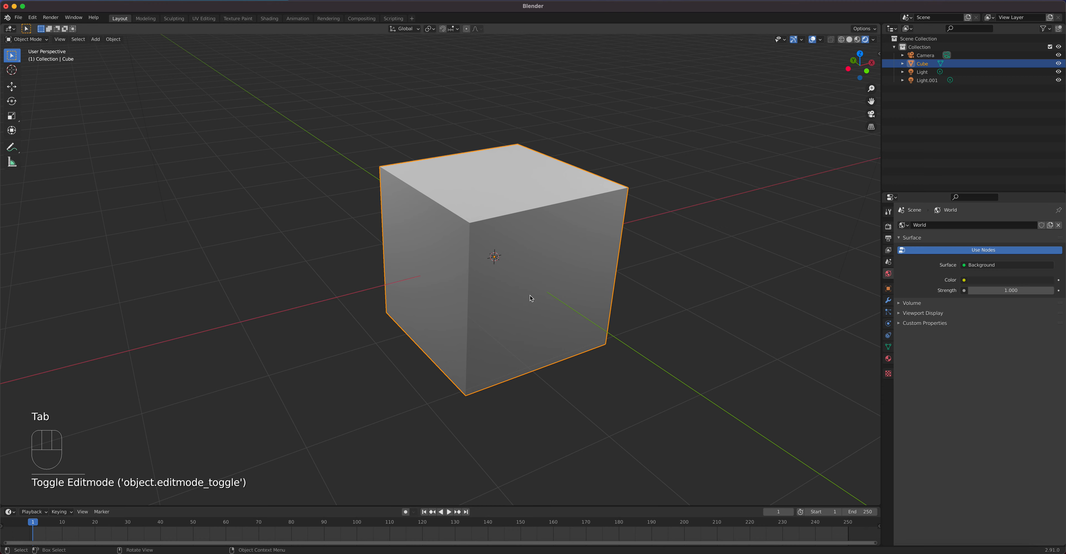
key(Delete)
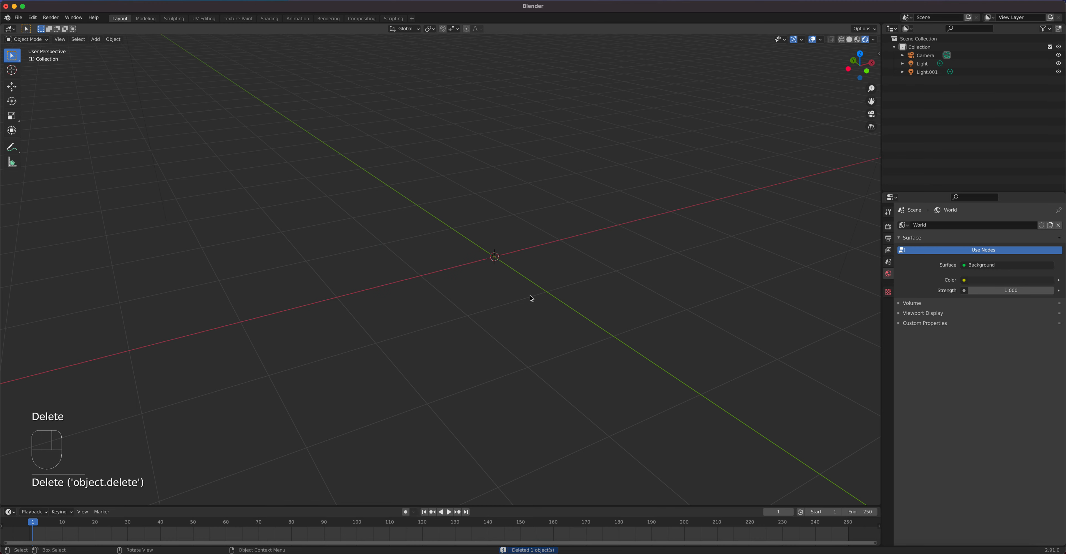
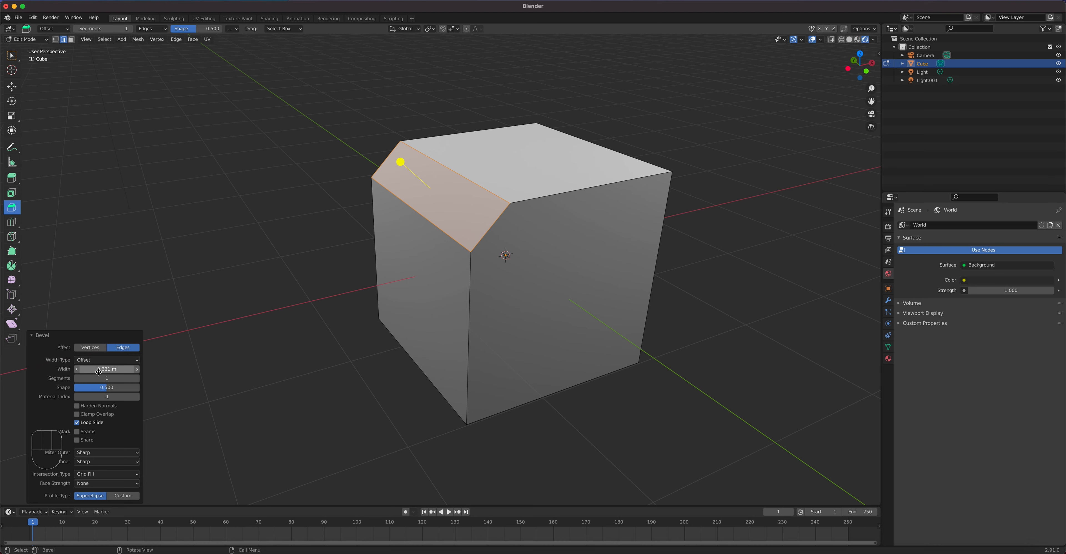
Set the bevel on the cube's top edge to 5 segments to round it.
click(137, 378)
click(136, 378)
click(137, 378)
click(137, 379)
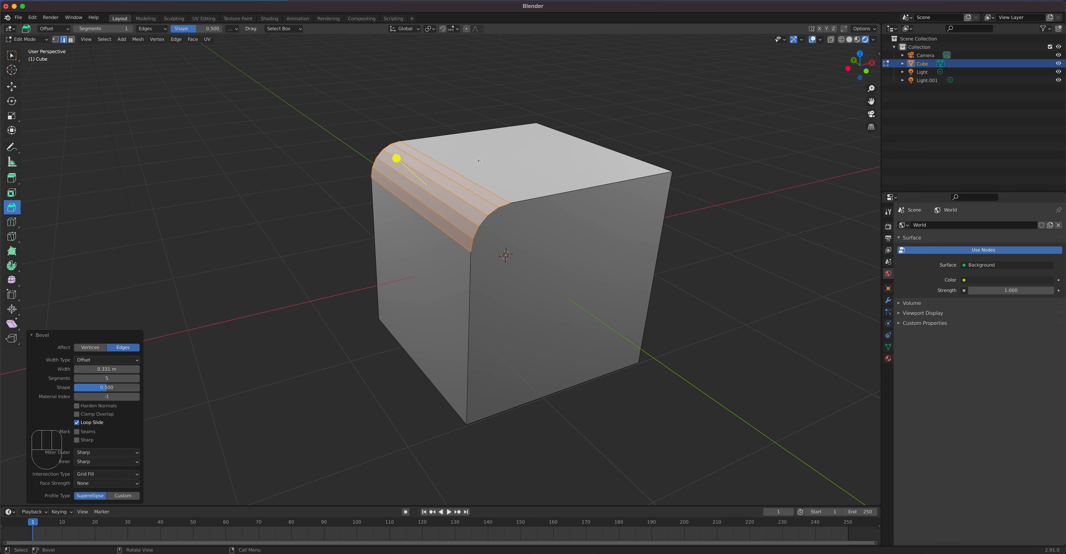
middle_drag(422, 264, 434, 266)
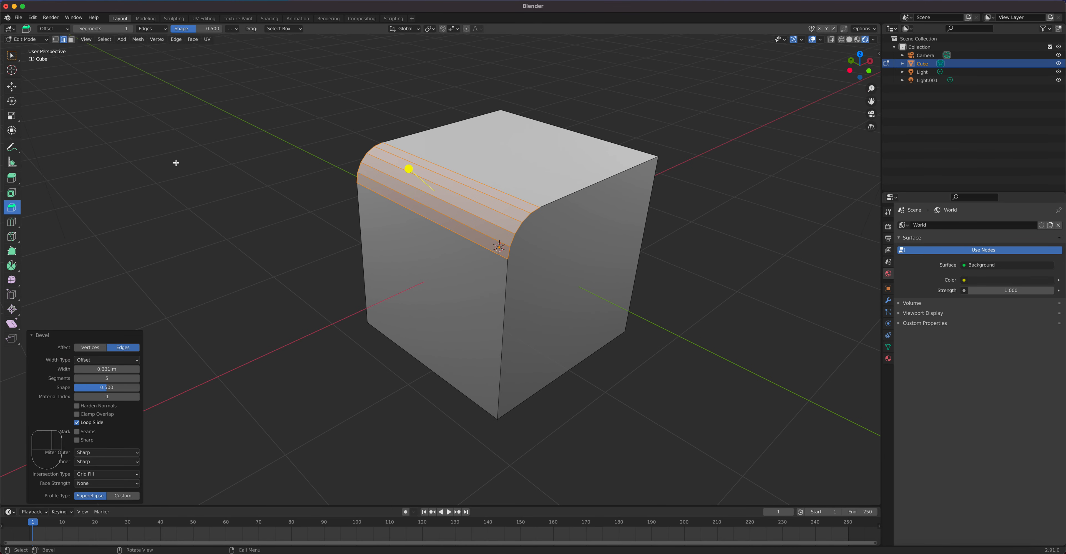
With the Select Box tool active, bevel the opposite top edge of the cube to a width of about 0.36 m.
click(15, 62)
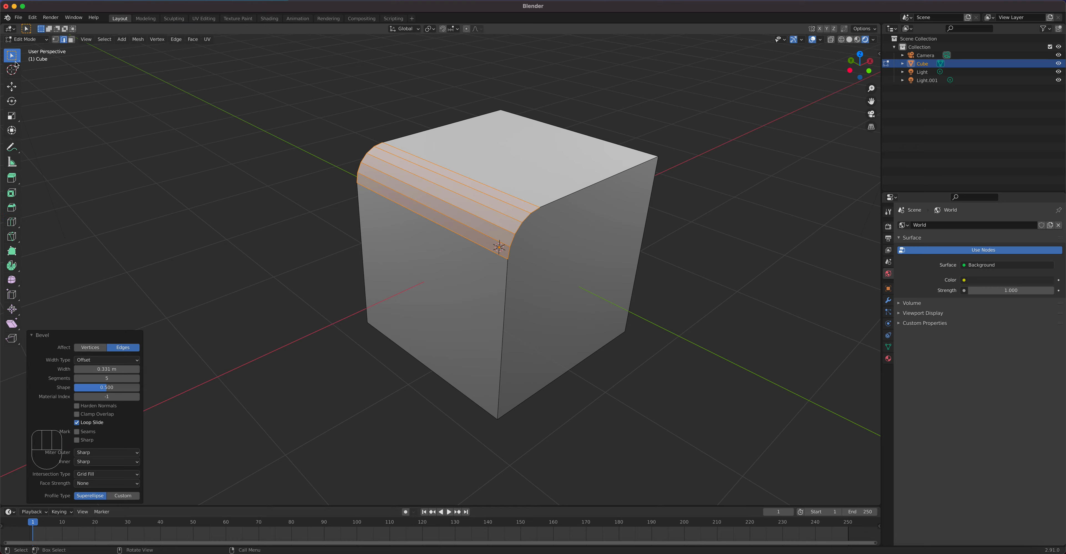
click(567, 130)
middle_drag(623, 207, 533, 200)
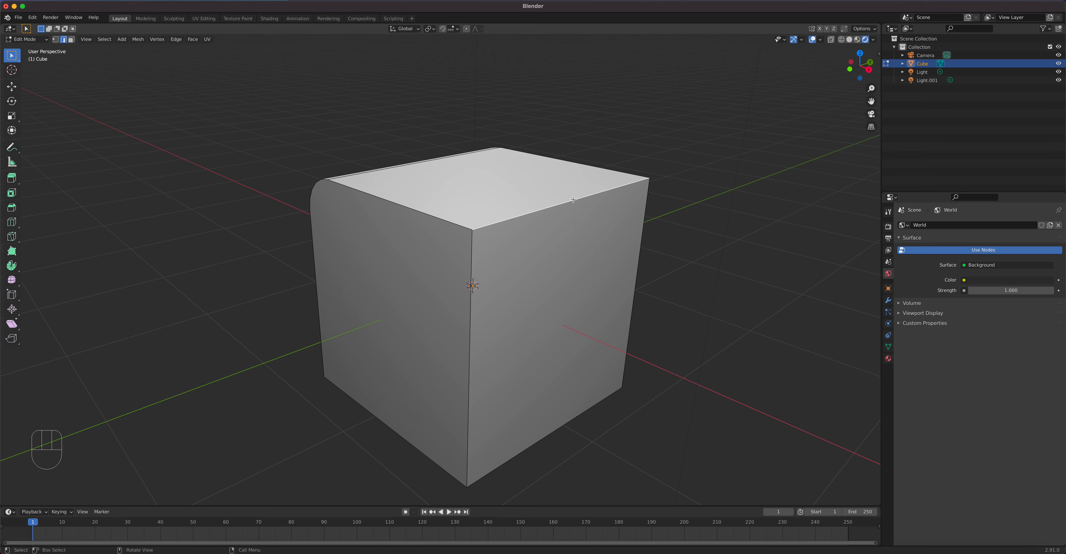
right_click(549, 207)
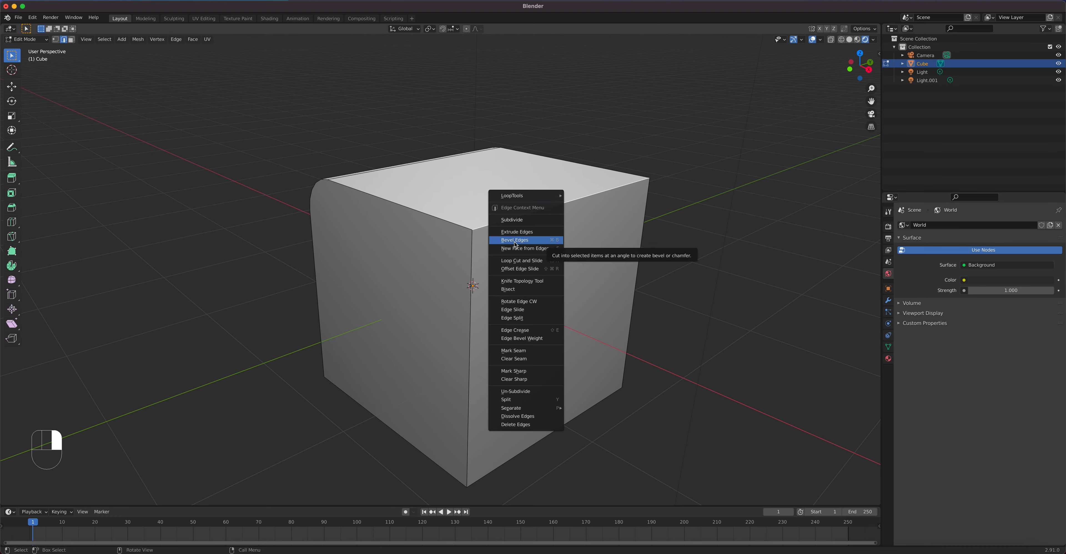
click(532, 243)
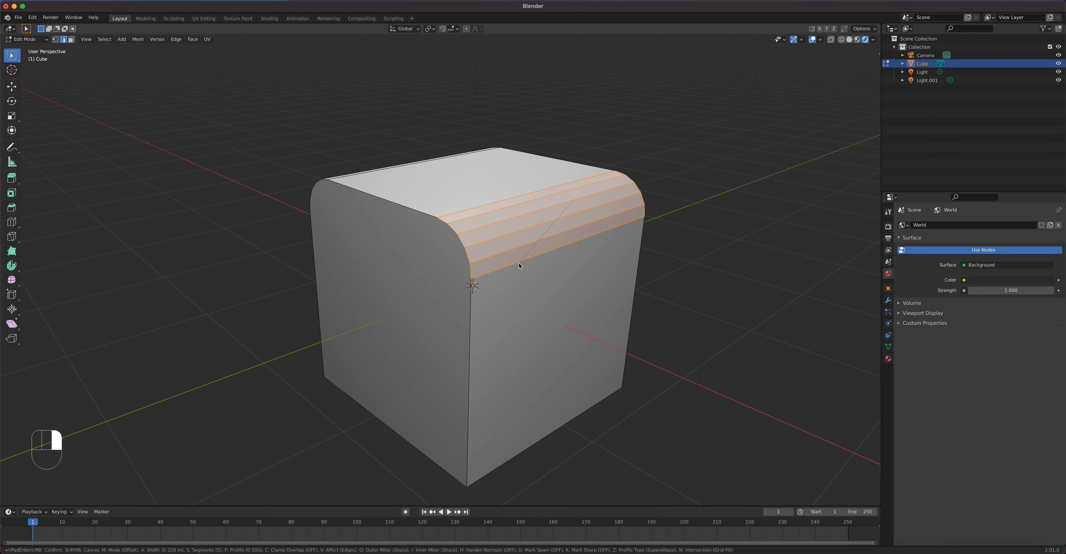
click(518, 267)
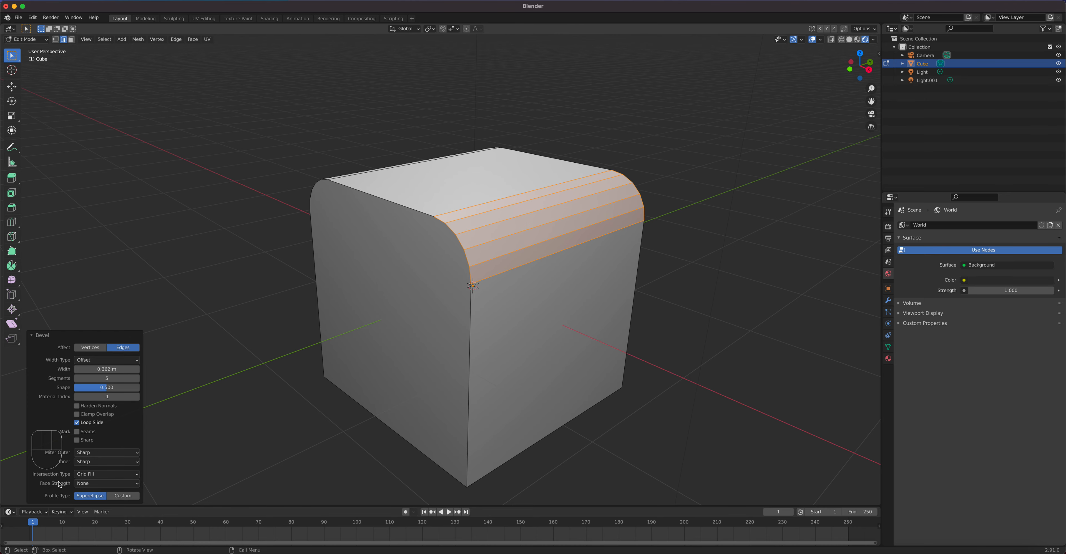
Reduce the second top edge's bevel to 2 segments and inspect both bevelled edges.
click(77, 378)
click(77, 379)
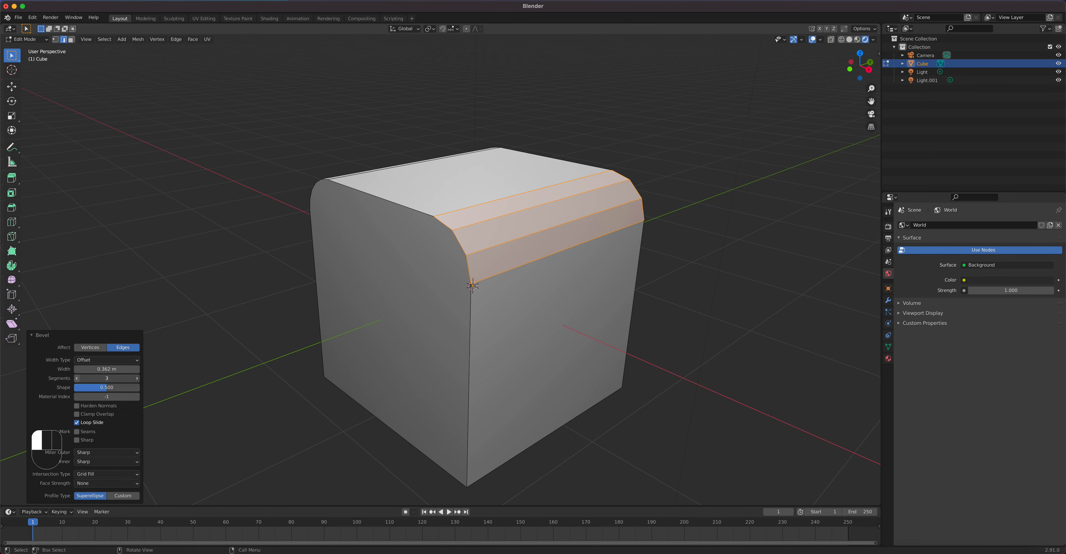
click(77, 378)
middle_drag(325, 263, 436, 187)
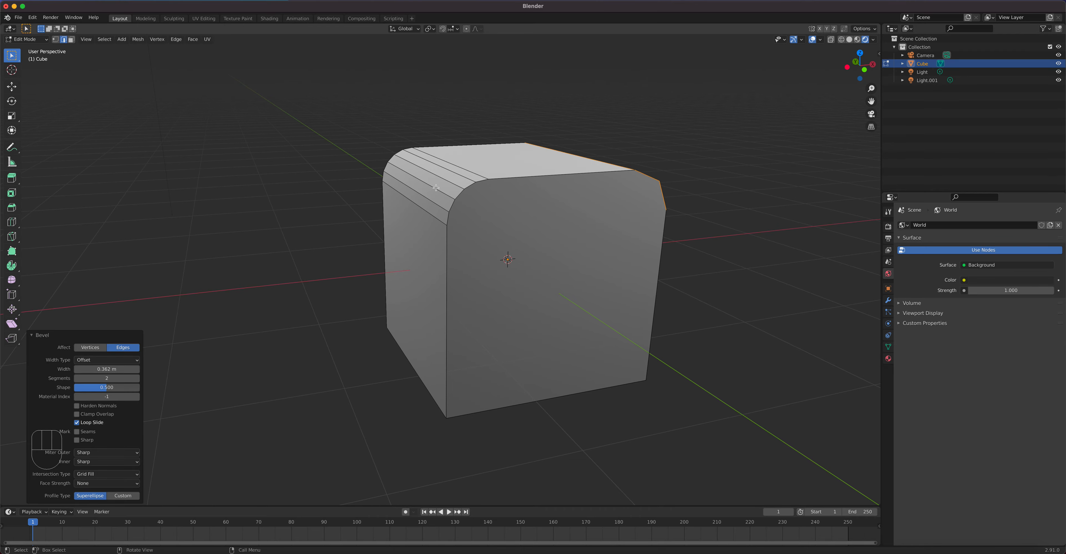
middle_drag(492, 237, 450, 275)
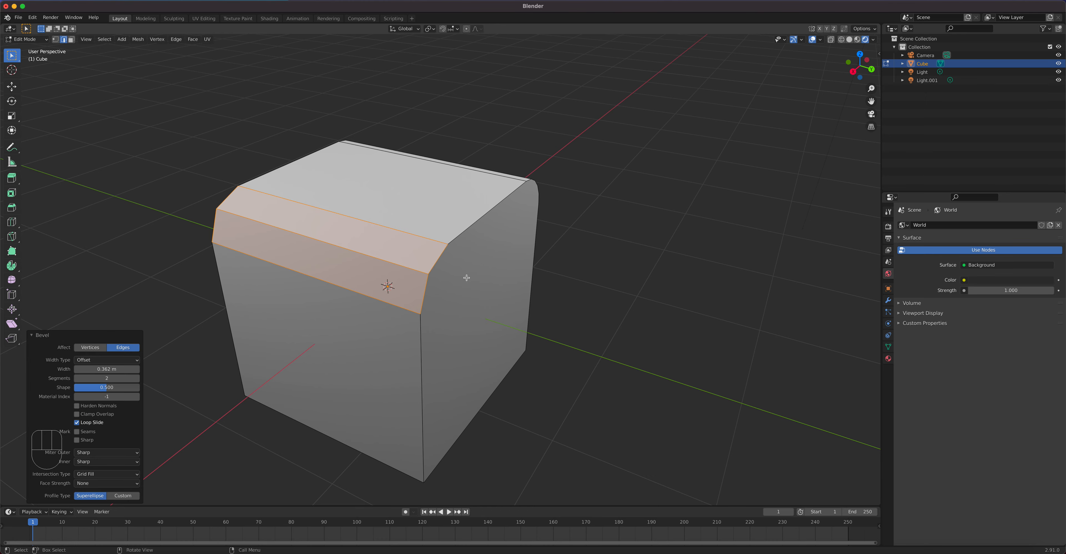
Select all four edges around the cube's bottom face and bevel them together by about 0.32 m.
shift+middle_drag(457, 363, 488, 262)
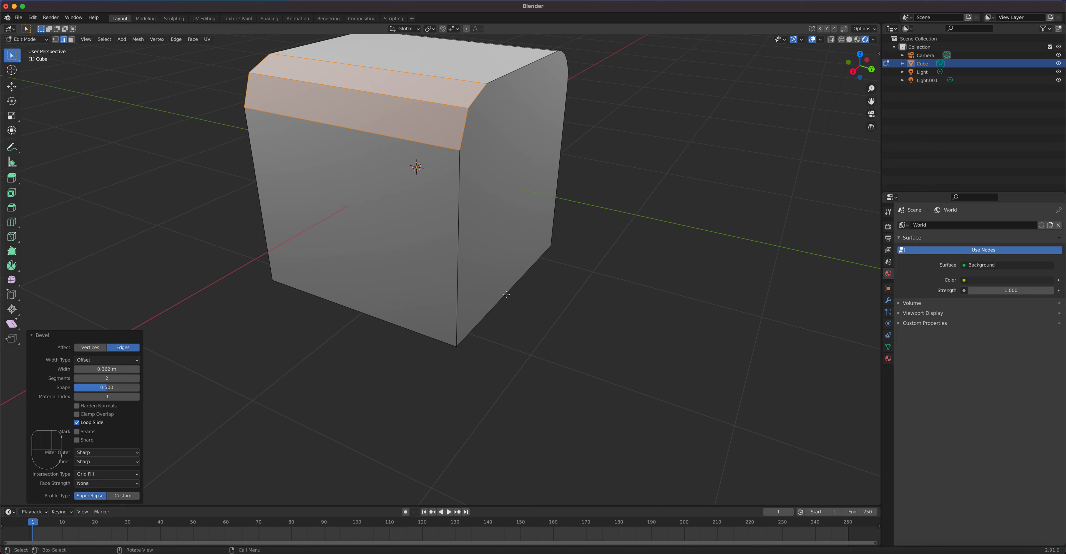
click(505, 295)
middle_drag(494, 312, 458, 245)
shift+click(421, 211)
shift+click(341, 291)
shift+click(418, 311)
mouse_move(459, 258)
middle_down()
mouse_move(415, 247)
mouse_move(447, 254)
middle_up()
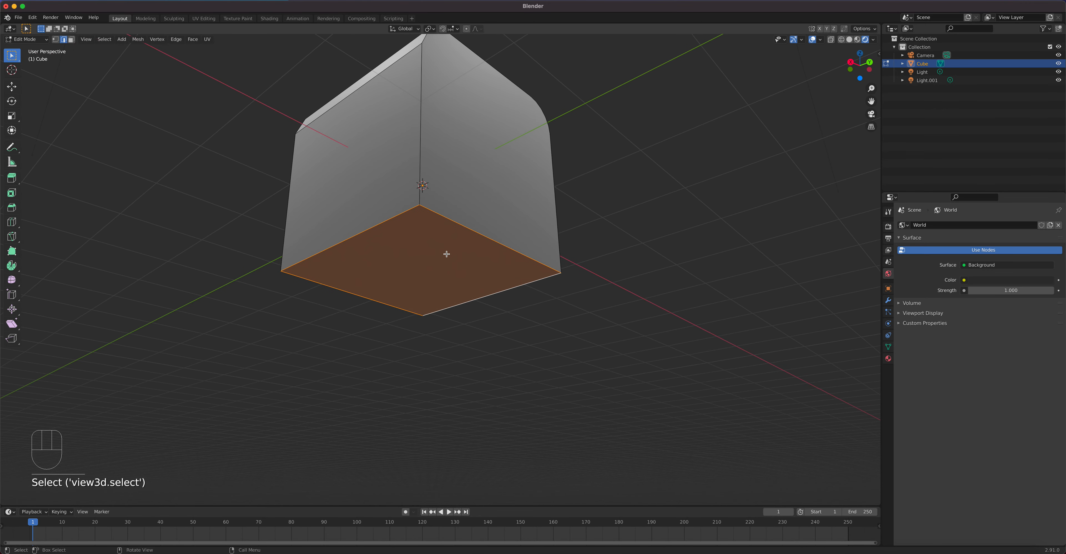
key(super+b)
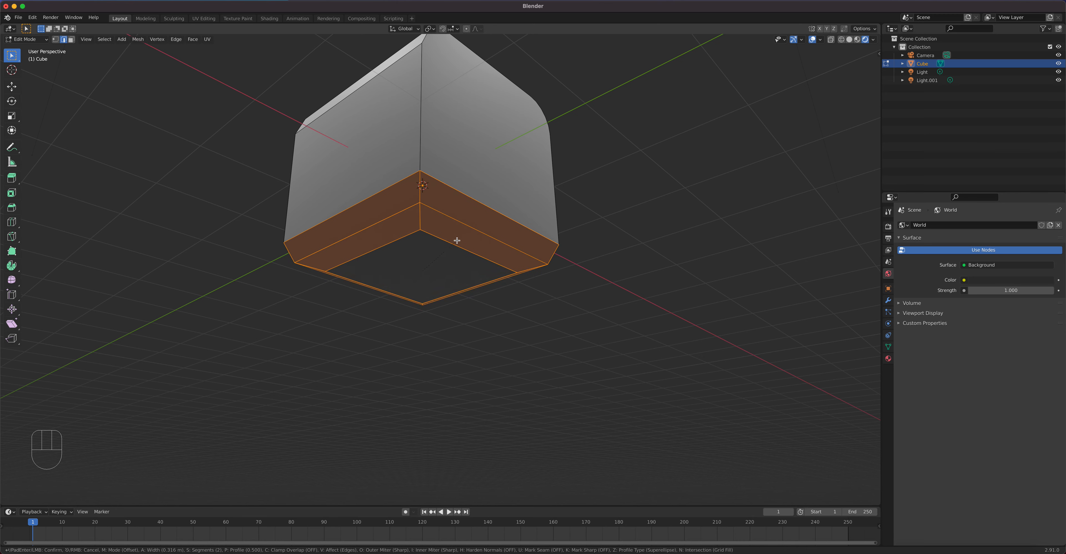
click(457, 240)
Increase the segment count of the bottom edges' bevel by three.
click(136, 378)
click(136, 378)
click(136, 379)
middle_drag(390, 248, 581, 312)
Leave Edit Mode, delete the bevelled cube and add a fresh mesh cube in its place.
key(Tab)
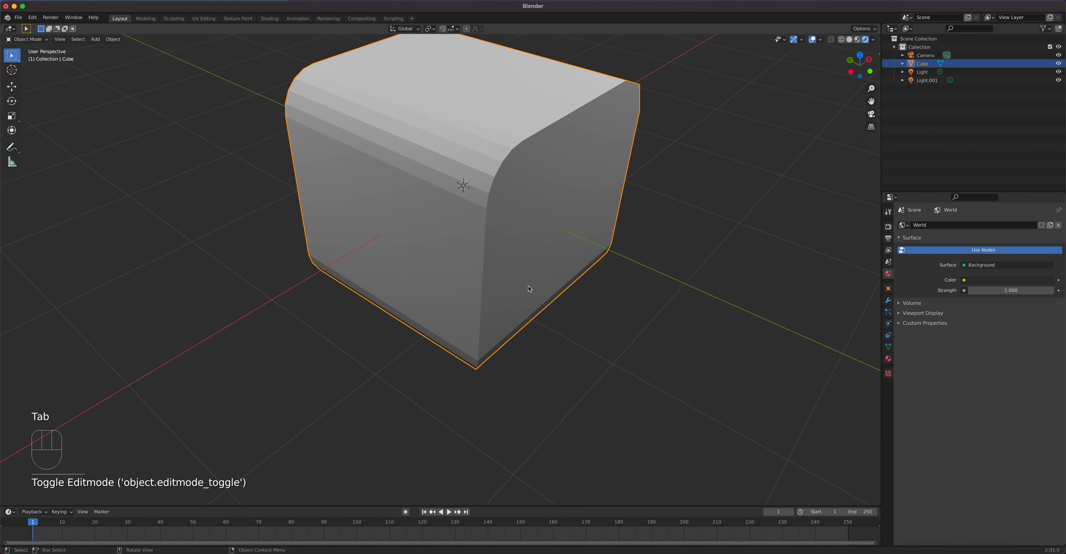
key(Delete)
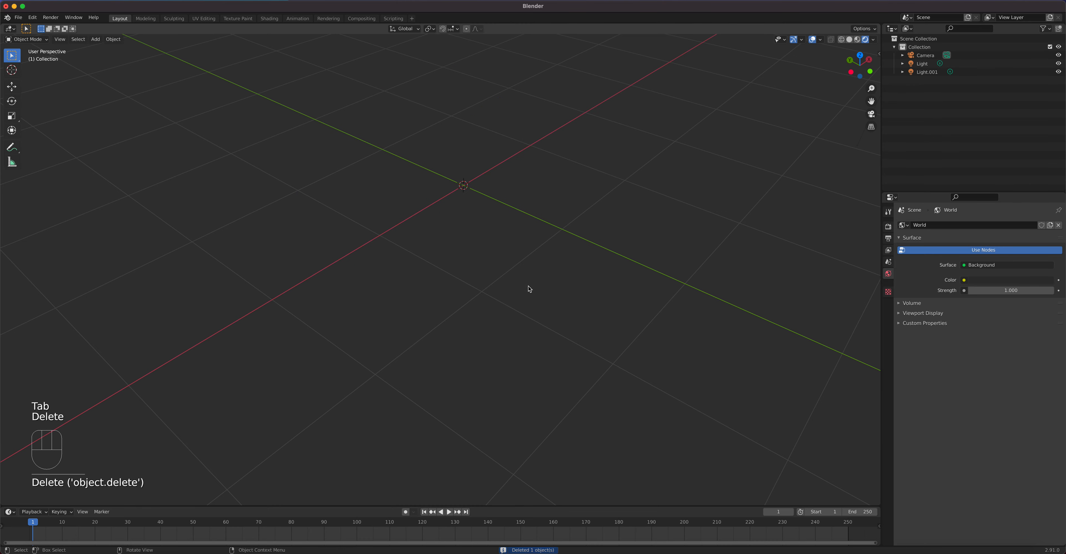
shift+middle_drag(512, 261, 489, 321)
key(shift+a)
mouse_move(490, 321)
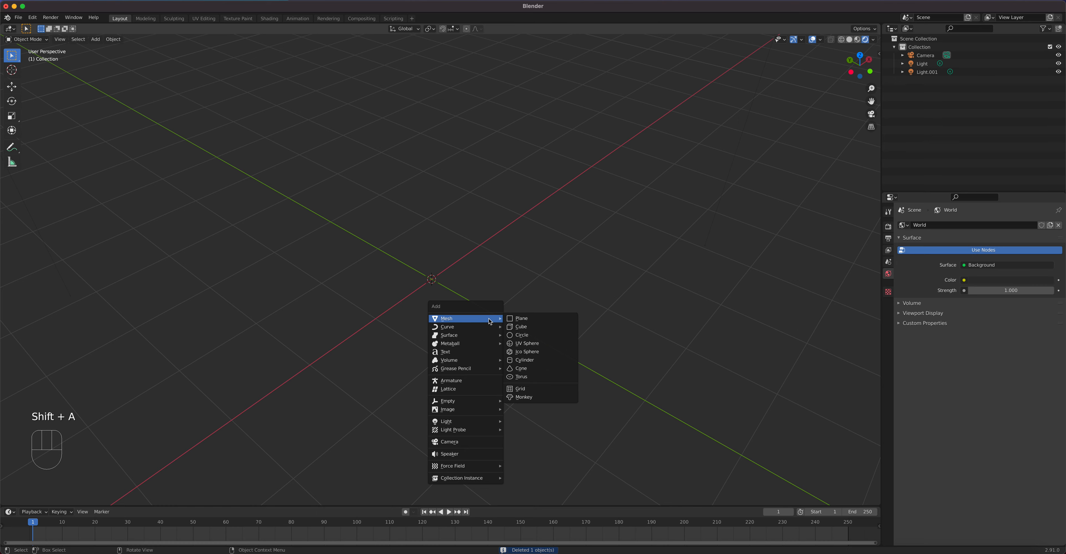
click(521, 327)
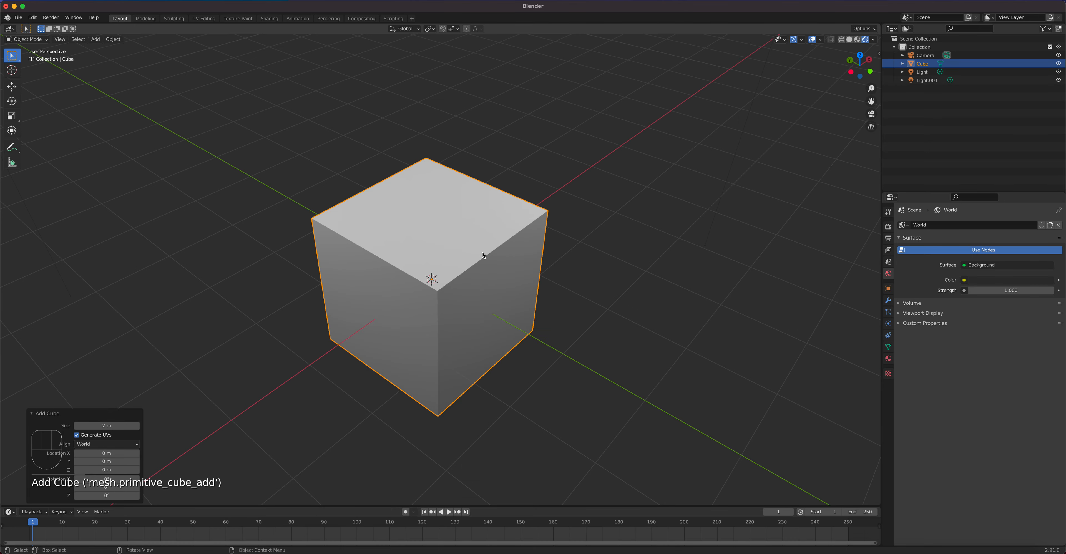
Open the new cube in Edit Mode with edge selection active.
scroll(481, 253, up, 1)
shift+middle_drag(470, 274, 508, 200)
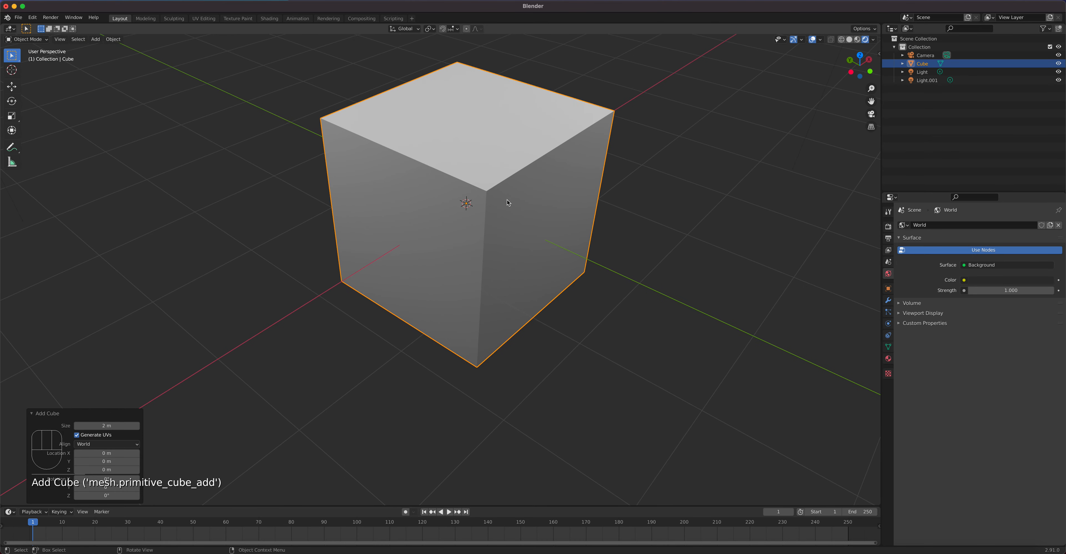
key(Tab)
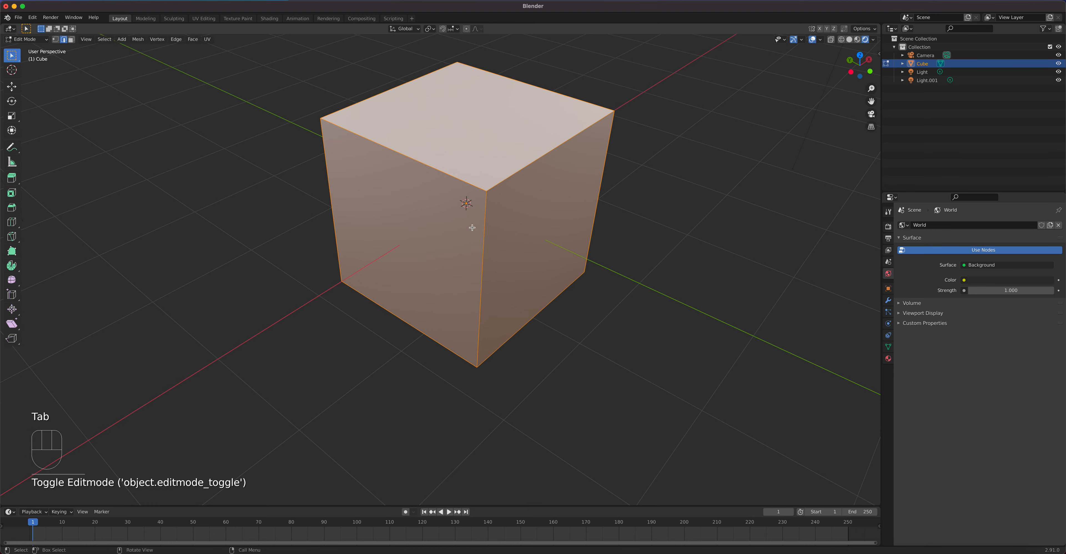
key(2)
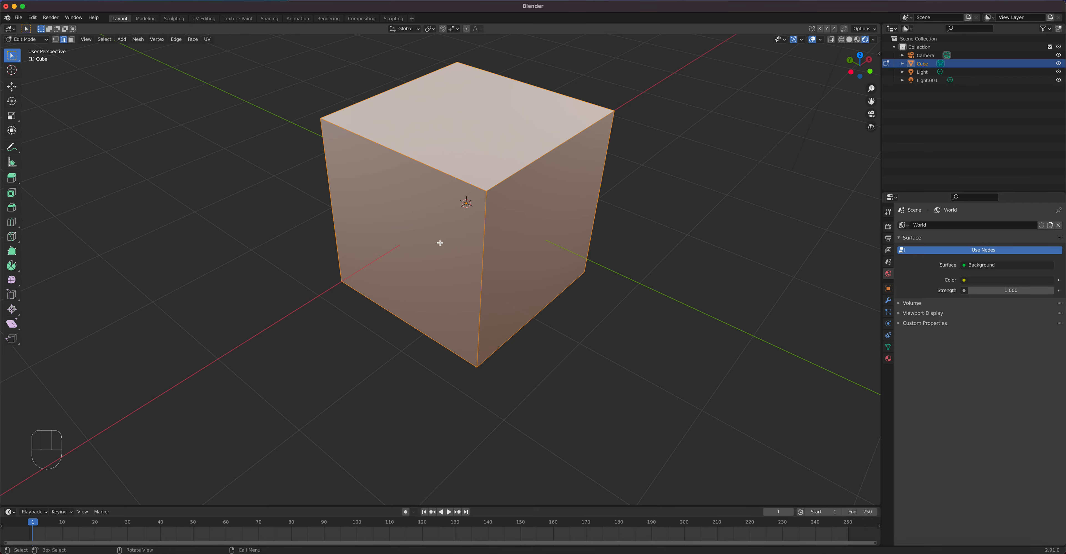
Select the front vertical edge, and alternate between selecting and deselecting everything, ending with the whole cube selected.
mouse_move(520, 285)
middle_down()
mouse_move(423, 255)
mouse_move(528, 286)
mouse_move(529, 271)
middle_up()
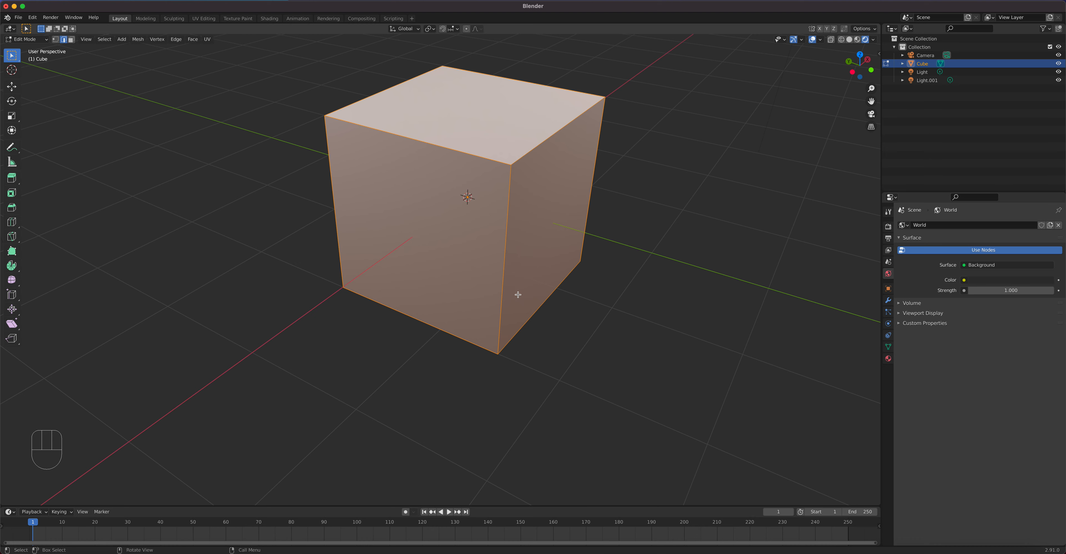
click(505, 253)
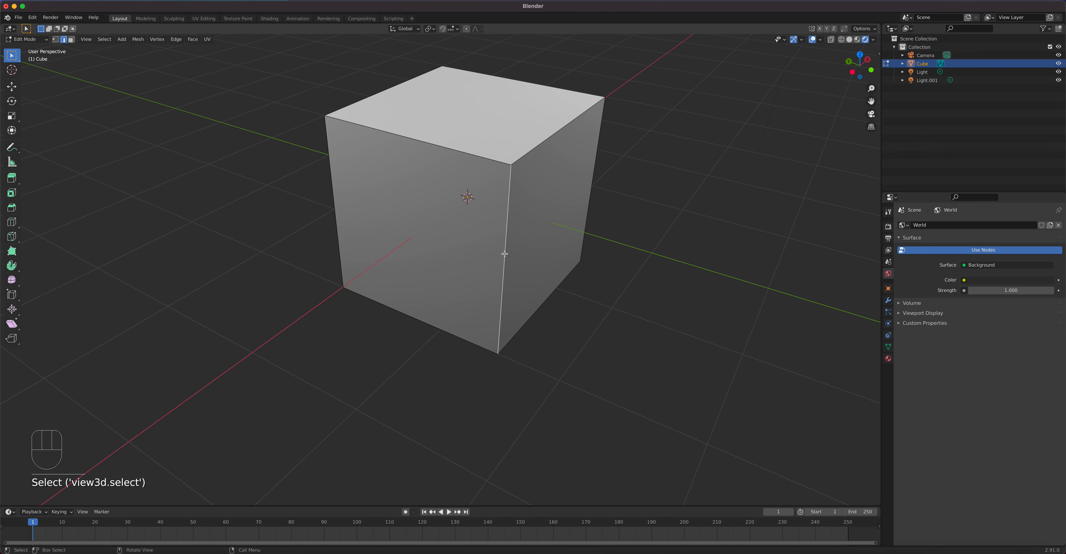
key(a)
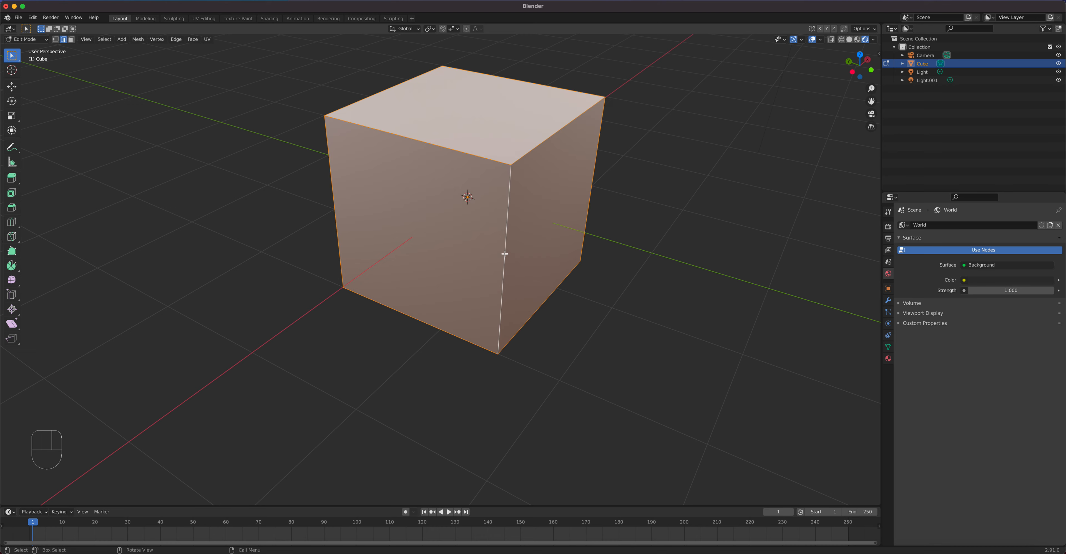
key(a)
key(a)
key(a)
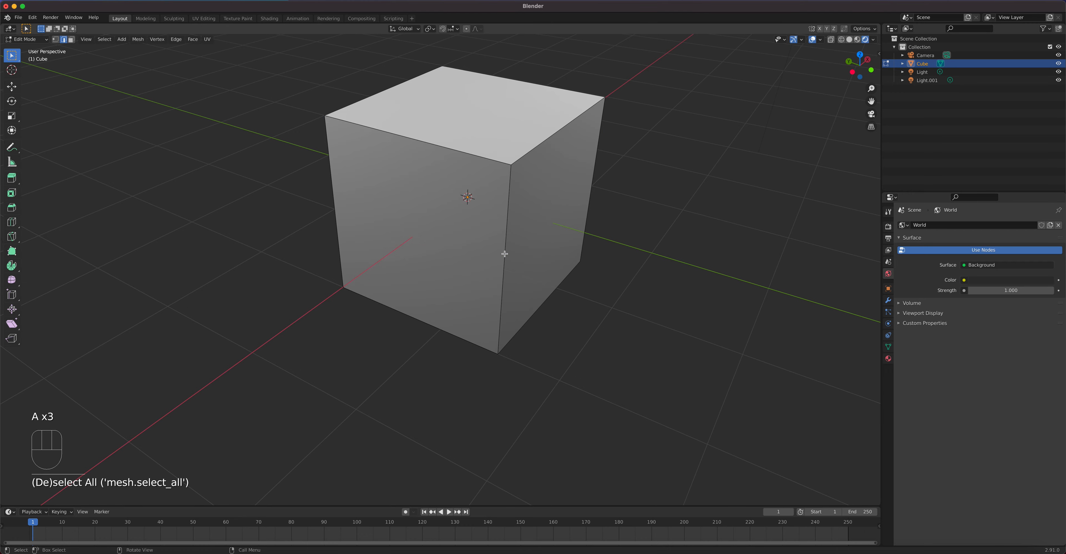
key(a)
mouse_move(519, 236)
middle_down()
mouse_move(441, 231)
mouse_move(509, 229)
middle_up()
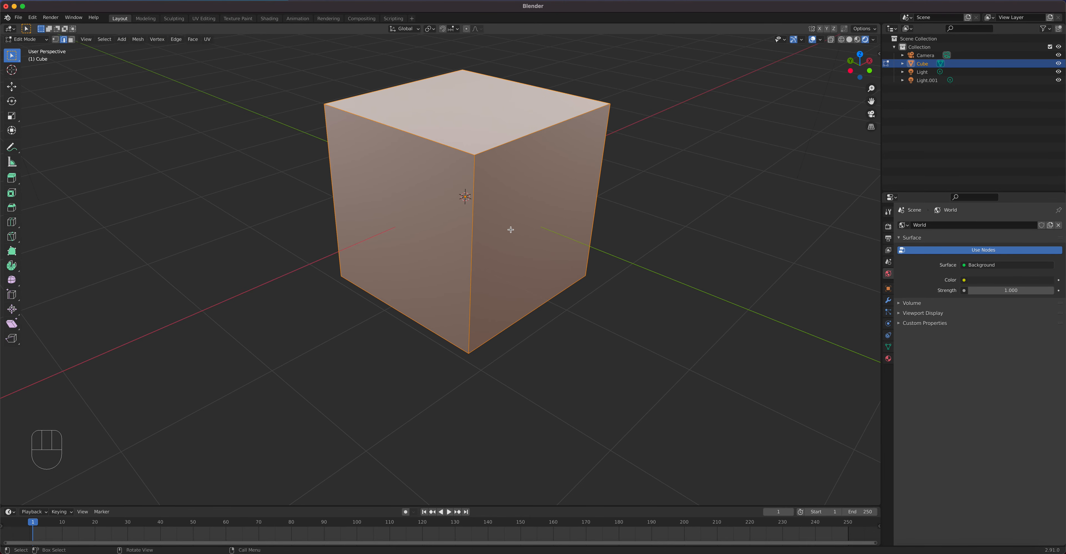
Bevel all the cube's edges with six segments and a width of about 0.18 m.
right_click(480, 152)
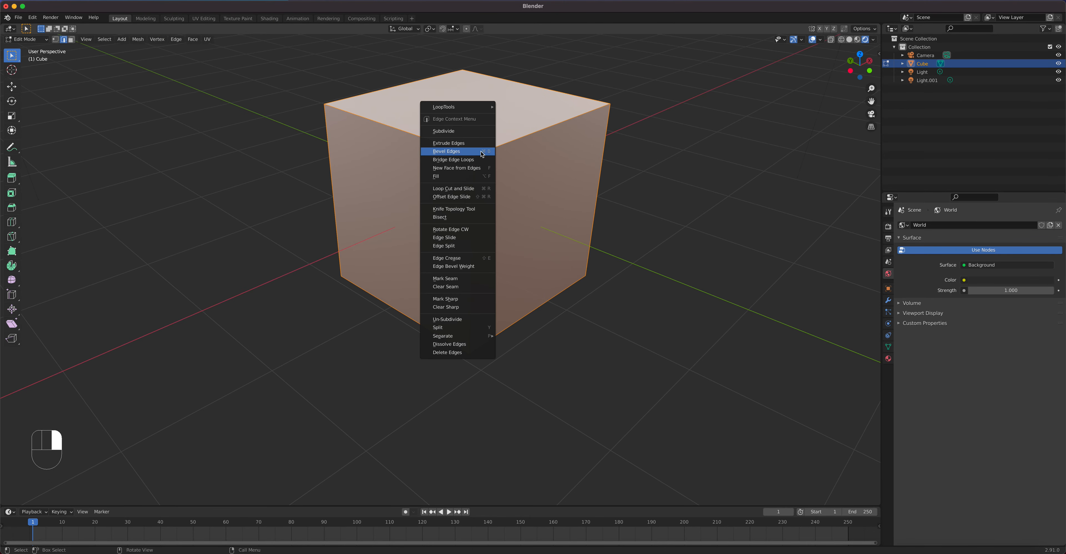
click(481, 151)
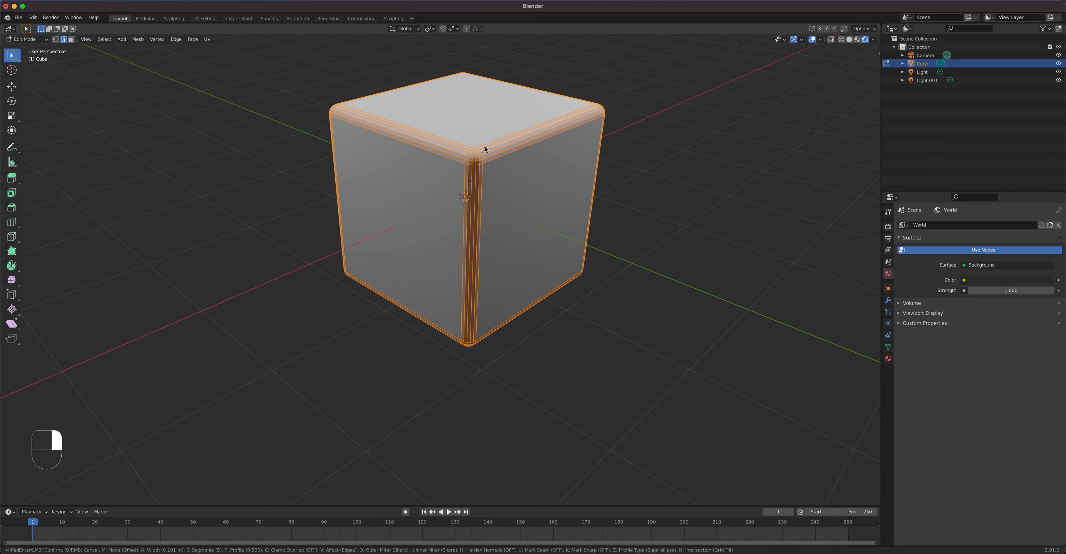
click(485, 149)
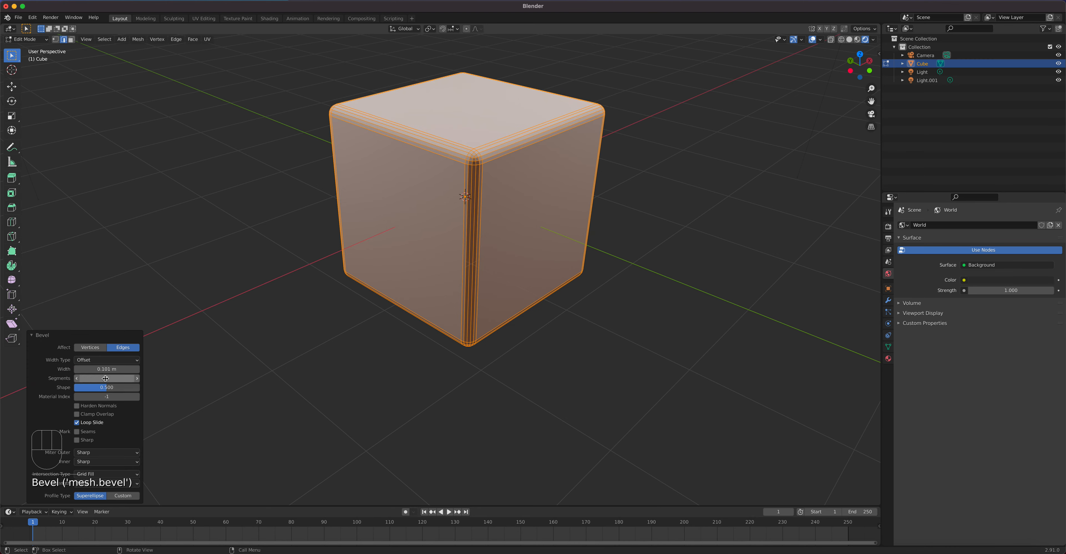
click(137, 378)
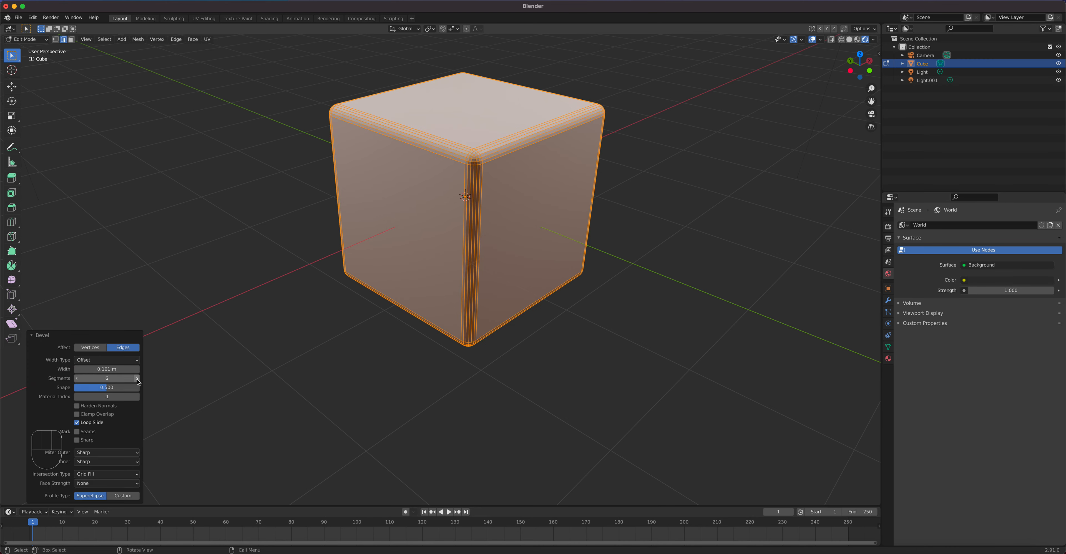
mouse_move(523, 269)
middle_down()
mouse_move(428, 268)
mouse_move(519, 255)
mouse_move(533, 238)
mouse_move(519, 275)
mouse_move(609, 269)
mouse_move(521, 273)
middle_up()
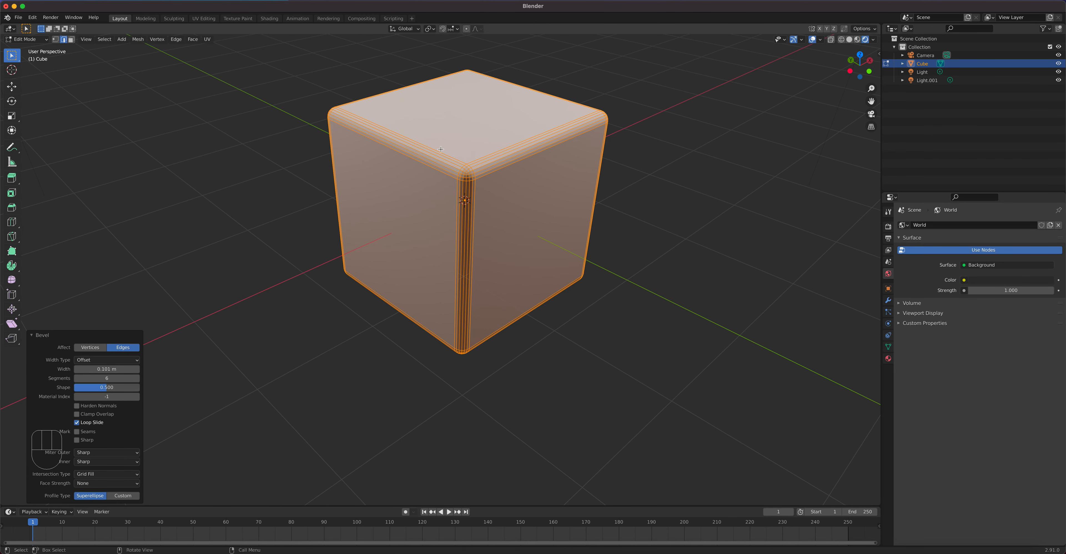
mouse_move(106, 369)
mouse_down()
mouse_move(133, 369)
mouse_move(91, 371)
mouse_up()
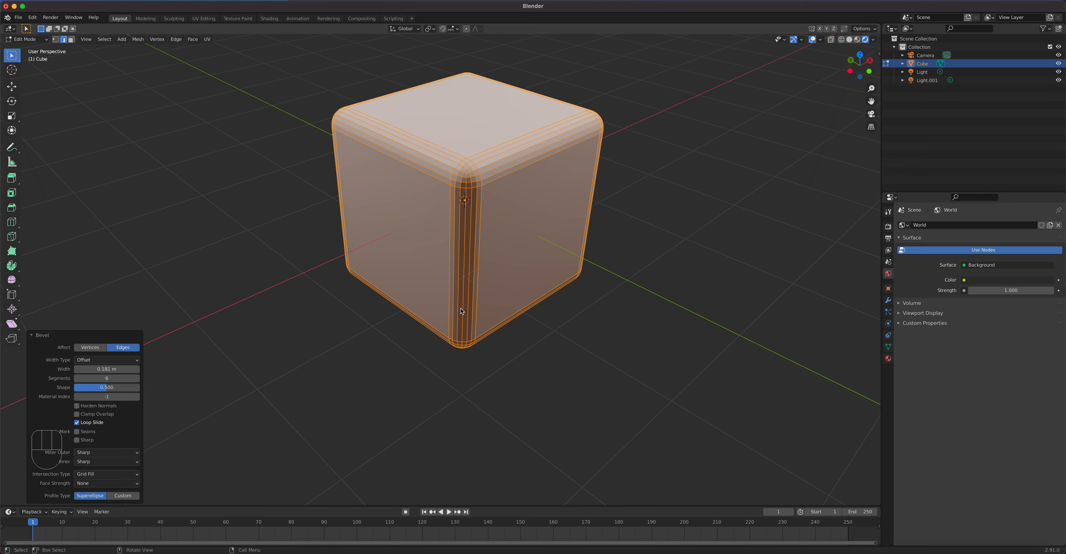
Return to Object Mode and apply smooth shading to the bevelled cube.
key(Tab)
middle_drag(505, 244, 560, 143)
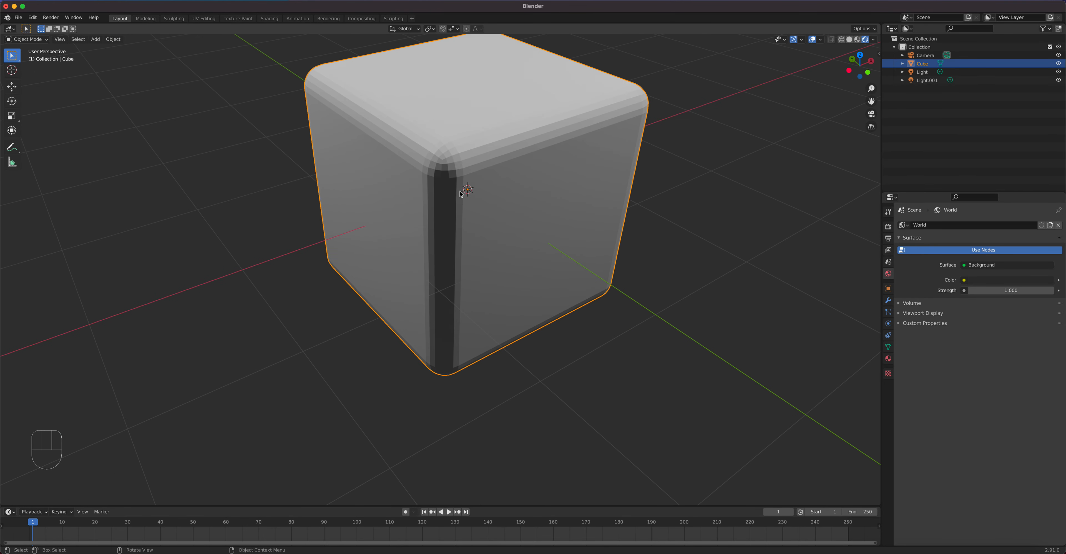
middle_drag(483, 159, 531, 249)
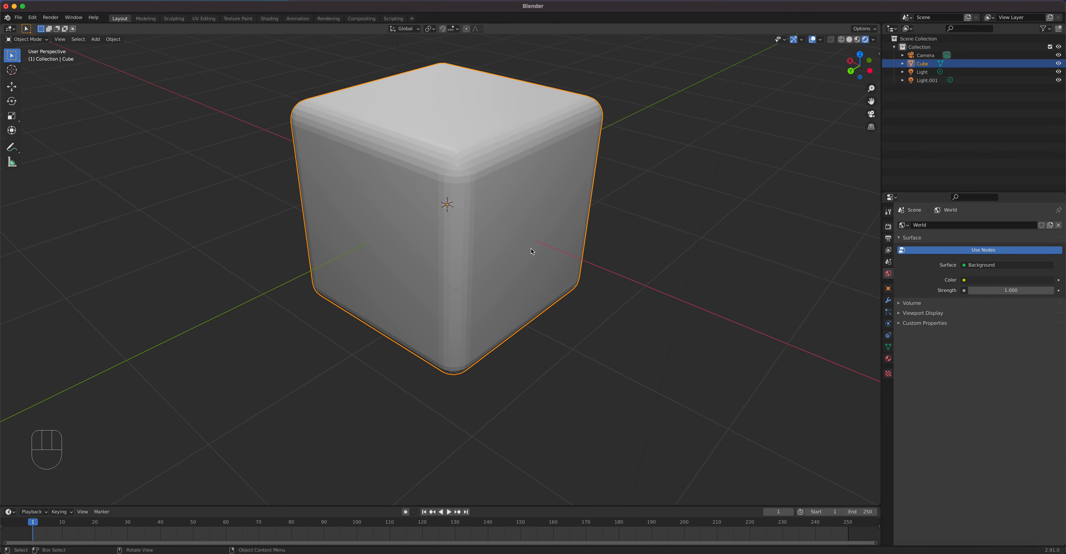
right_click(497, 185)
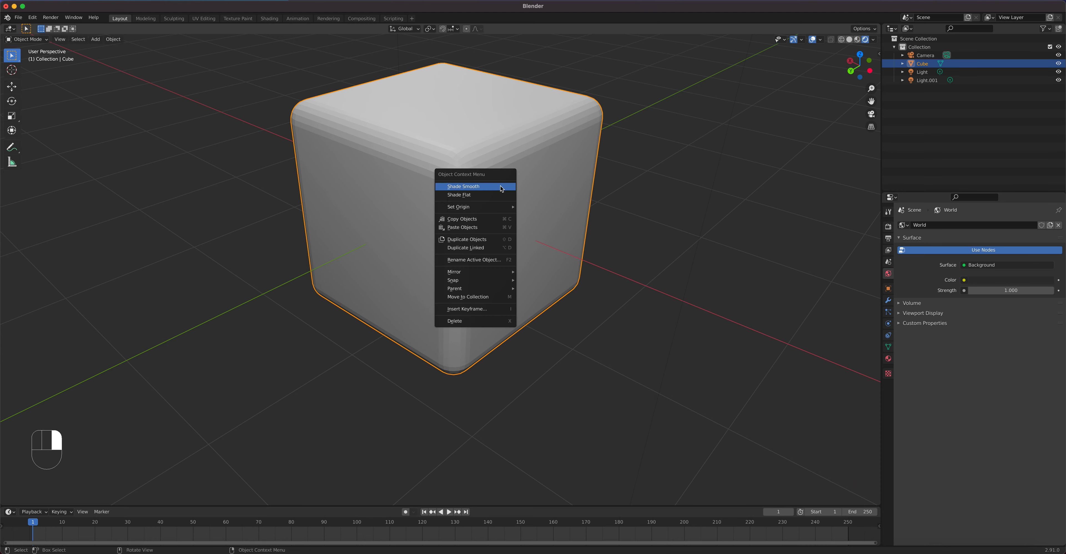
click(468, 188)
middle_drag(447, 200, 473, 181)
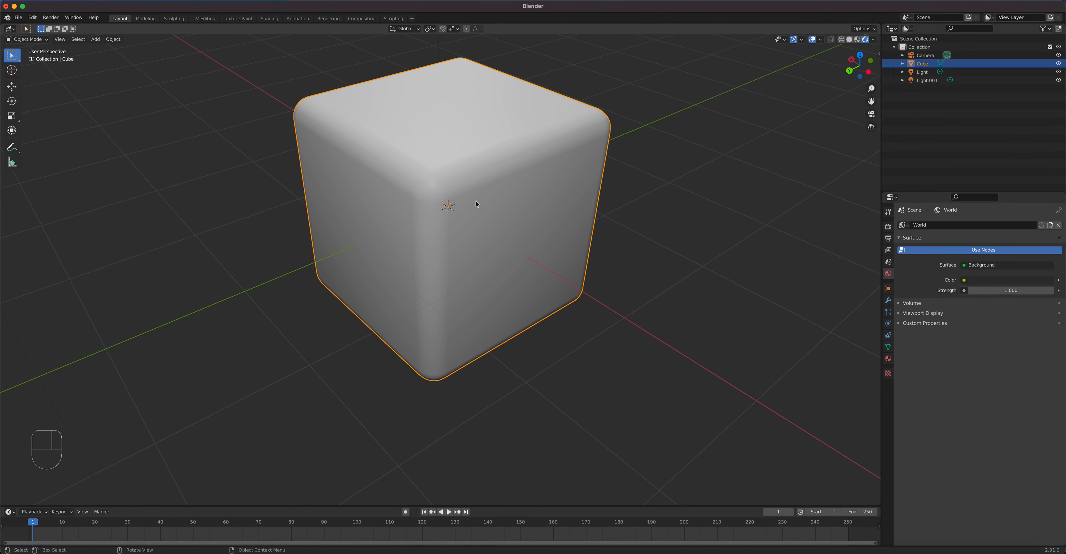
Switch the bevelled cube to flat shading and back to smooth shading to compare the two.
scroll(473, 201, down, 2)
mouse_move(479, 199)
middle_down()
mouse_move(490, 203)
mouse_move(472, 213)
middle_up()
right_click(472, 212)
click(473, 211)
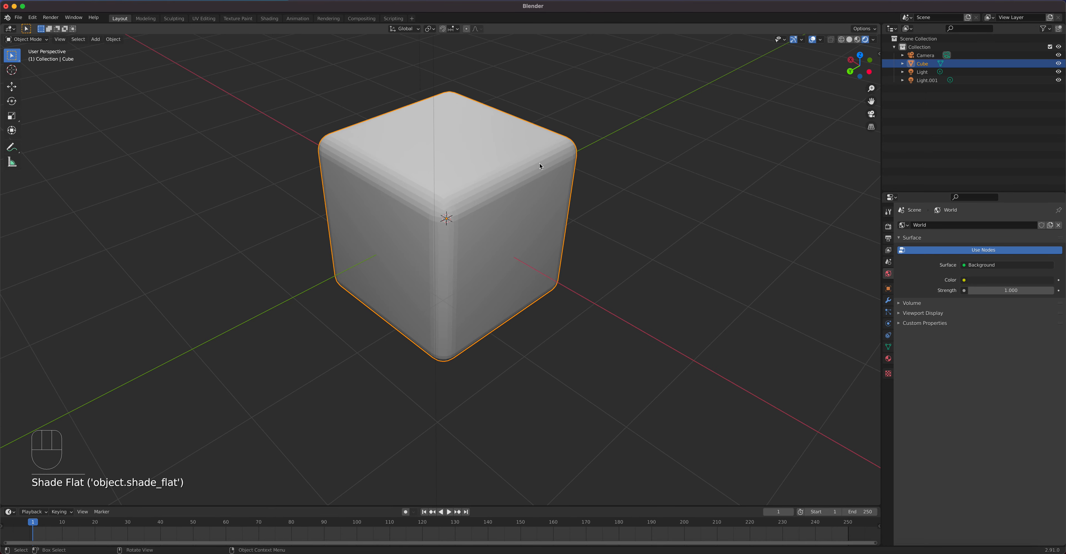
right_click(505, 177)
click(496, 170)
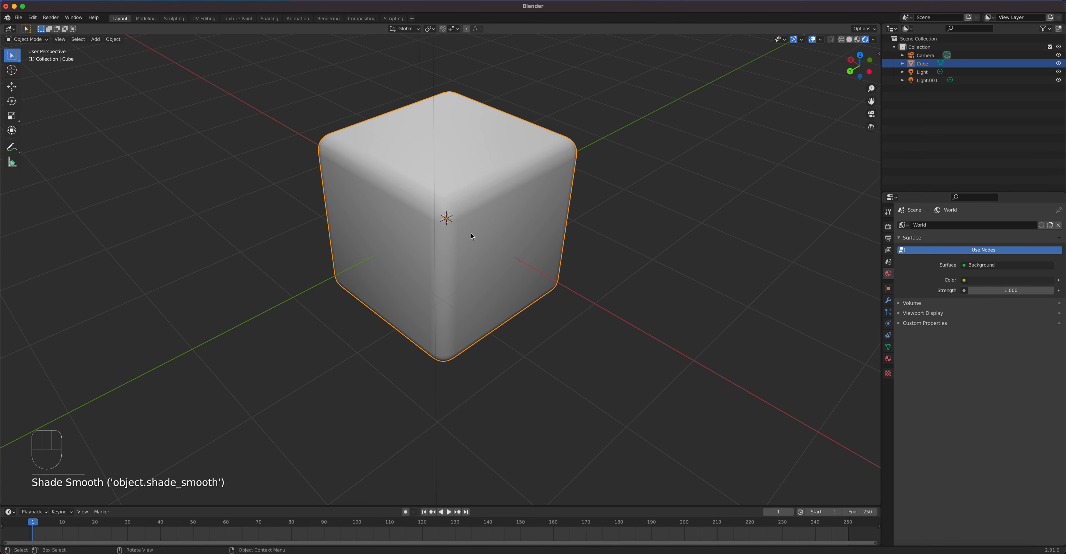
Add a second mesh cube and move it about 2.9 m along negative X, beside the bevelled cube.
shift+middle_drag(474, 240, 358, 234)
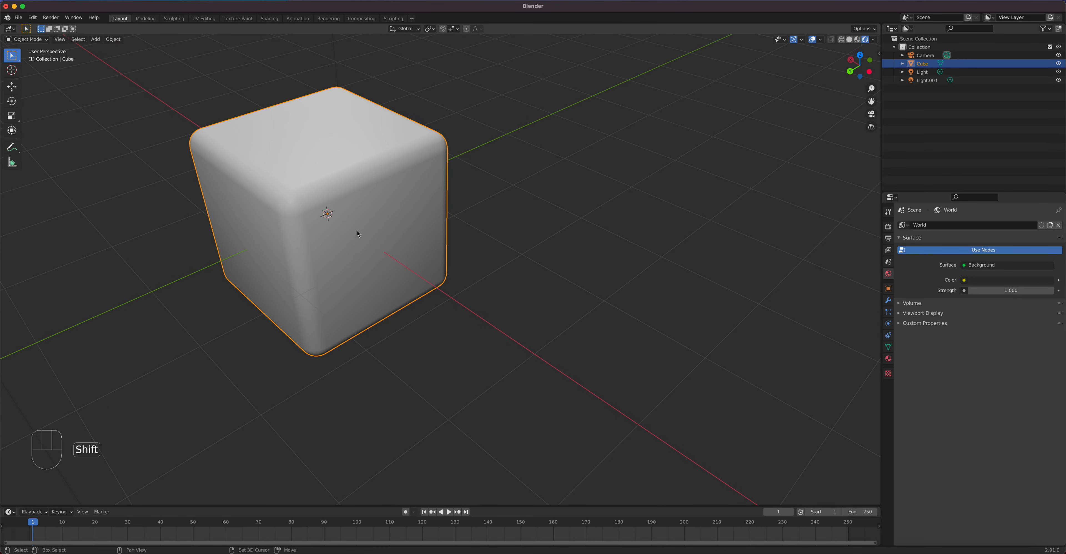
key(shift+a)
click(391, 239)
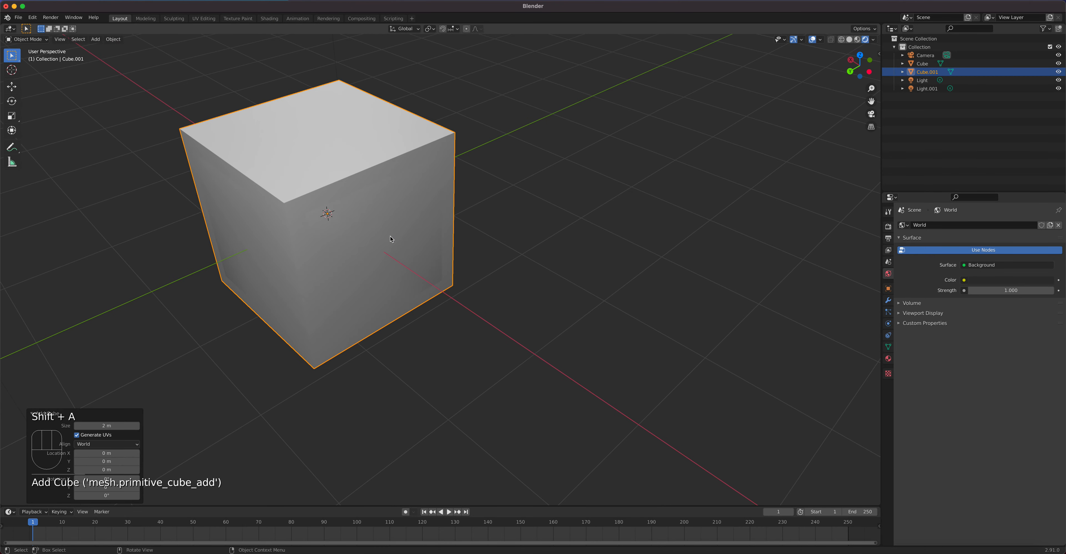
click(18, 90)
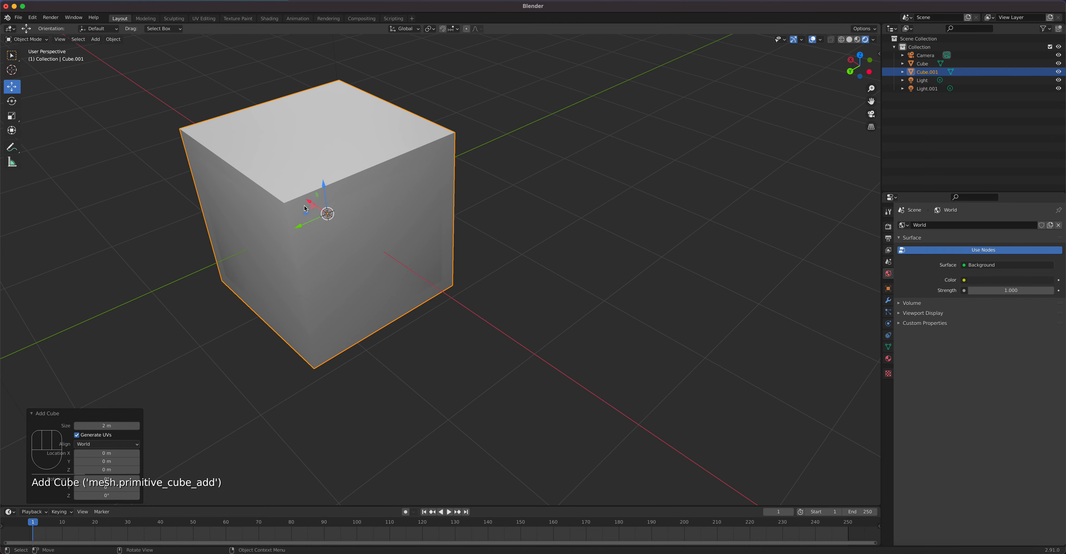
drag(313, 205, 522, 316)
scroll(553, 310, down, 5)
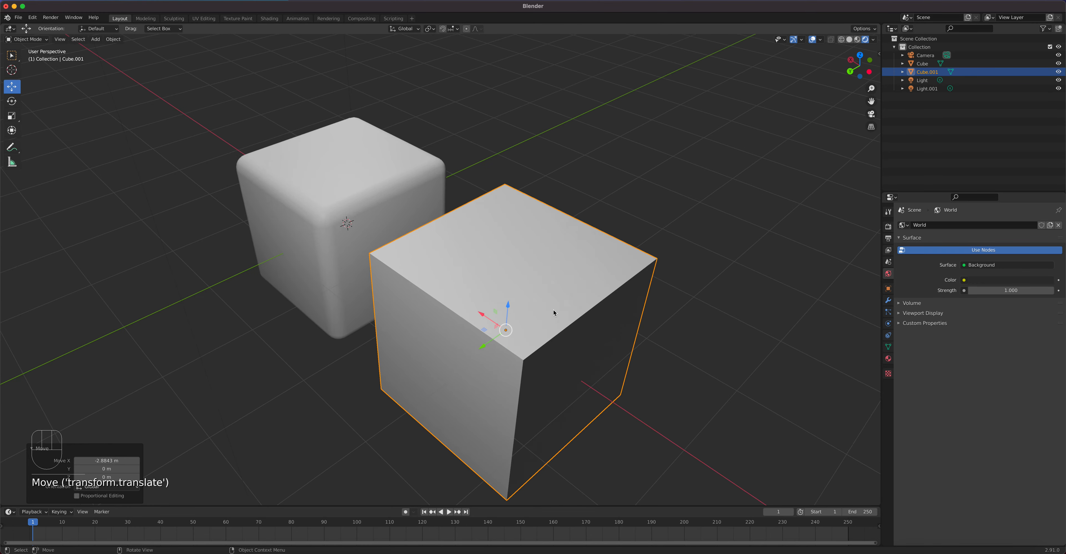
scroll(506, 302, up, 1)
shift+middle_drag(506, 301, 478, 251)
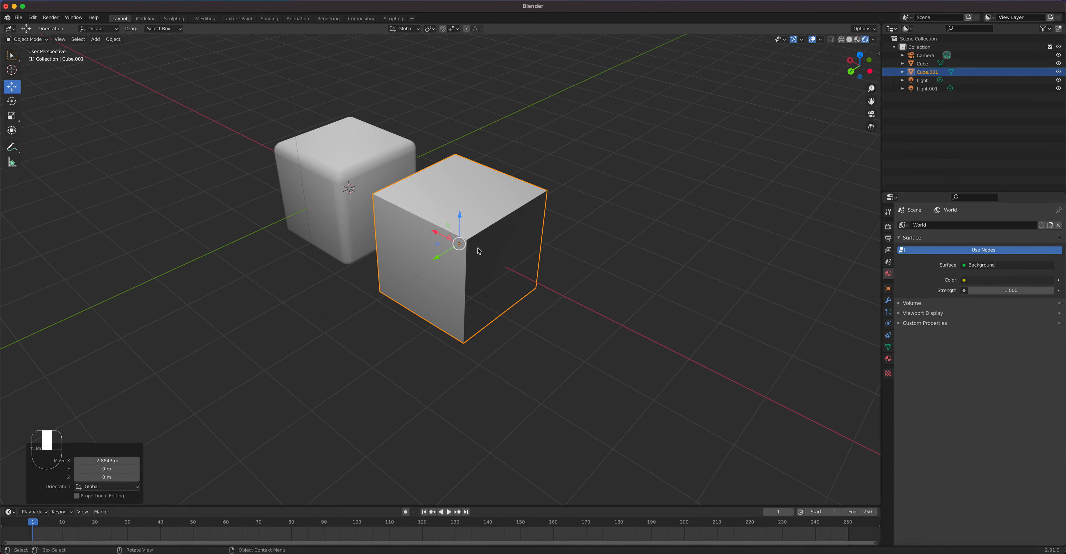
Scale the new cube into a tall, narrow block, about 2.1 times as high along Z and thinner along Y.
scroll(478, 251, up, 2)
click(13, 116)
drag(447, 245, 471, 170)
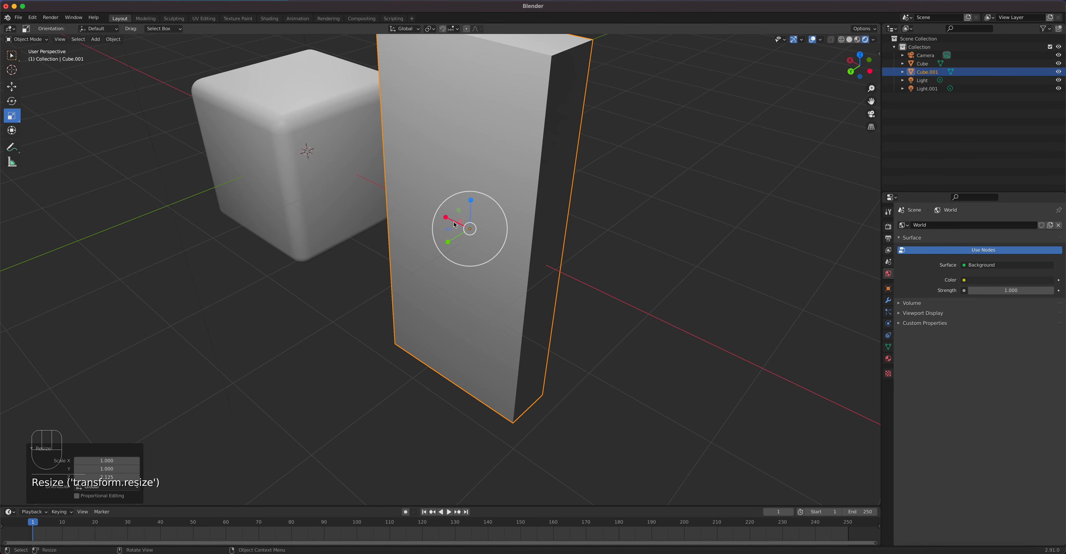
drag(451, 244, 428, 246)
scroll(461, 253, down, 2)
mouse_move(461, 252)
middle_down()
mouse_move(524, 255)
mouse_move(451, 257)
mouse_move(445, 244)
middle_up()
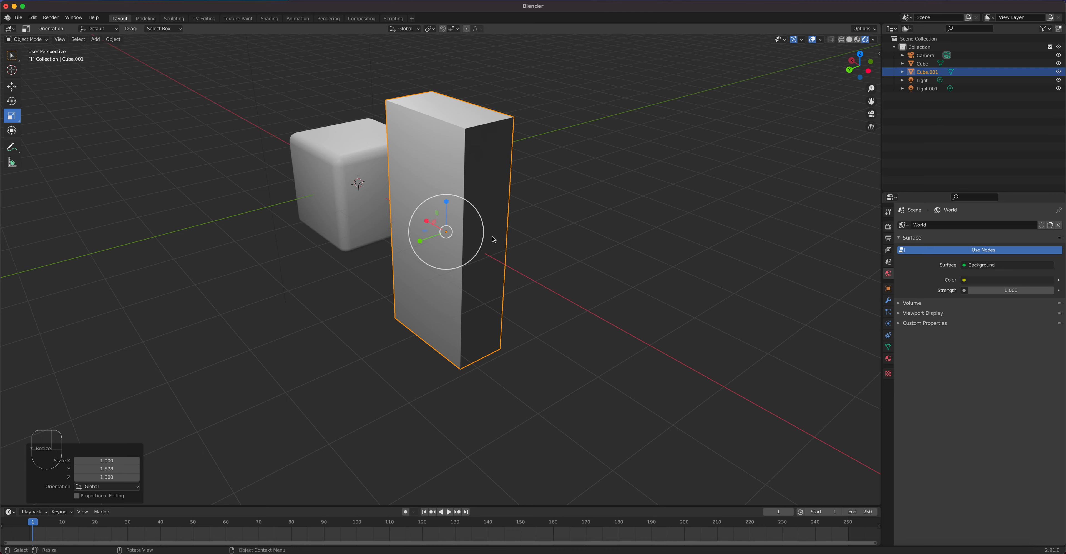
Try a six-segment bevel about 0.25 m wide on all edges of the scaled block, and undo it.
key(Tab)
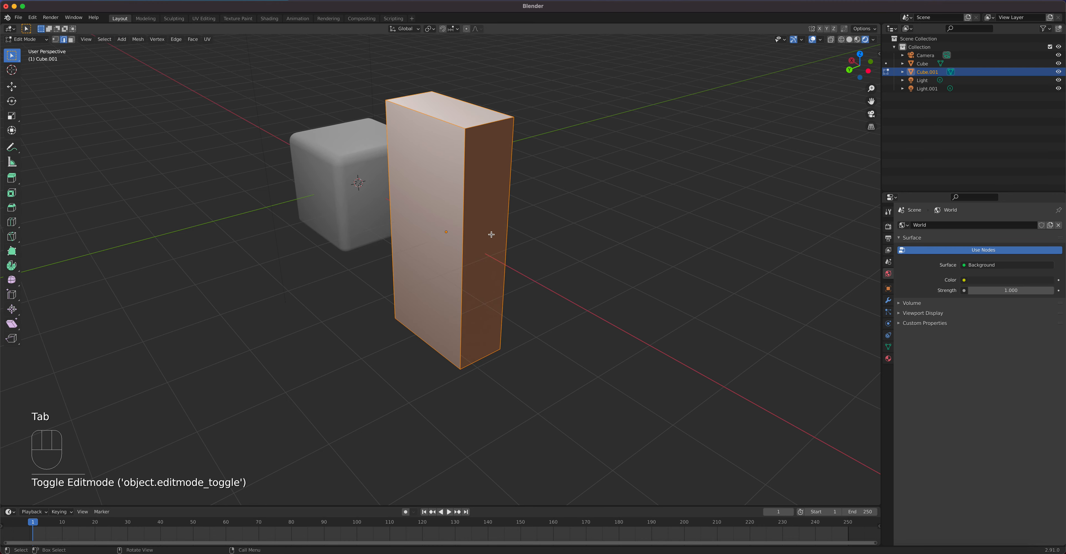
key(a)
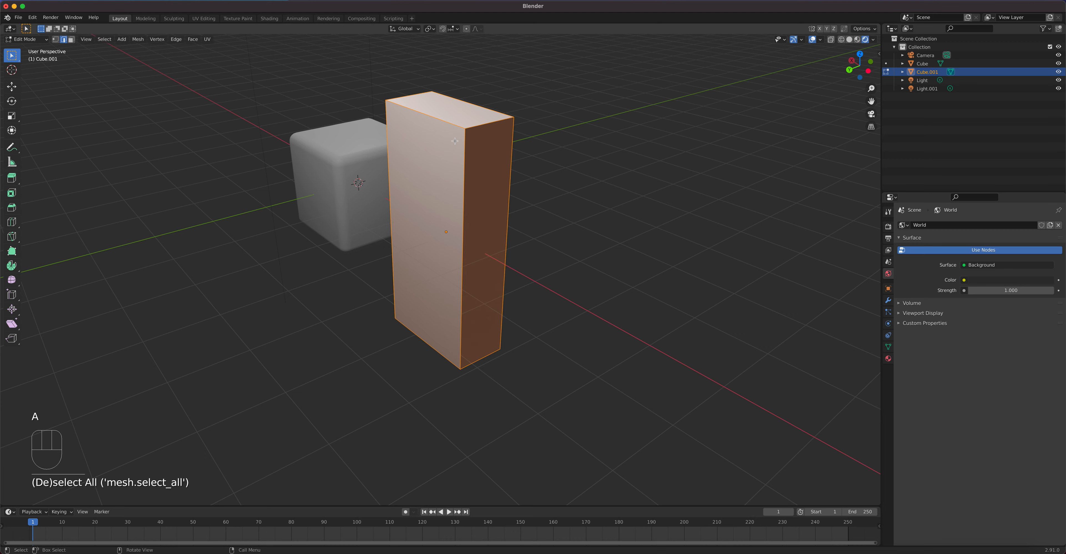
right_click(463, 145)
click(463, 147)
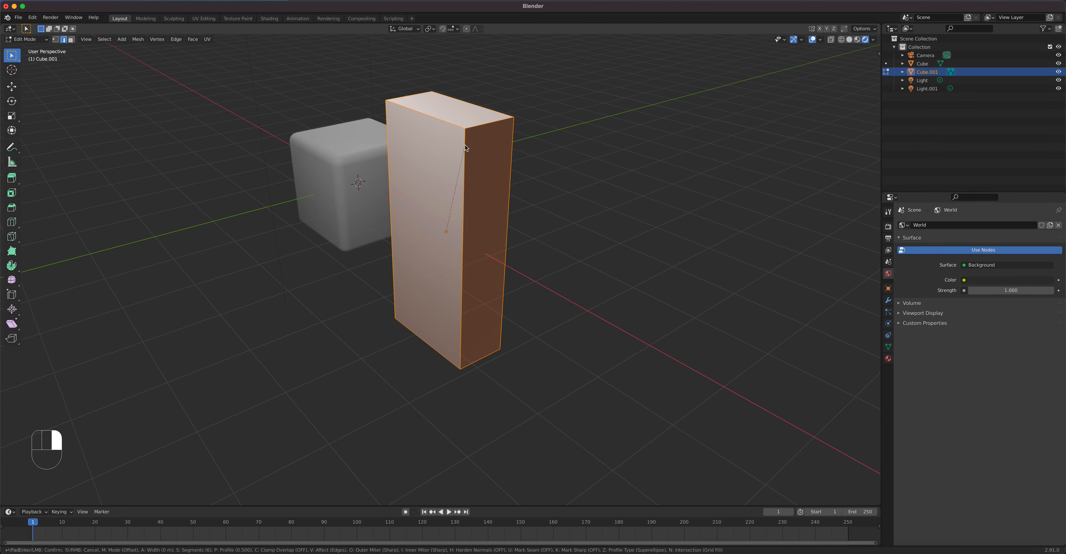
click(409, 143)
middle_drag(456, 235, 451, 295)
scroll(472, 232, up, 2)
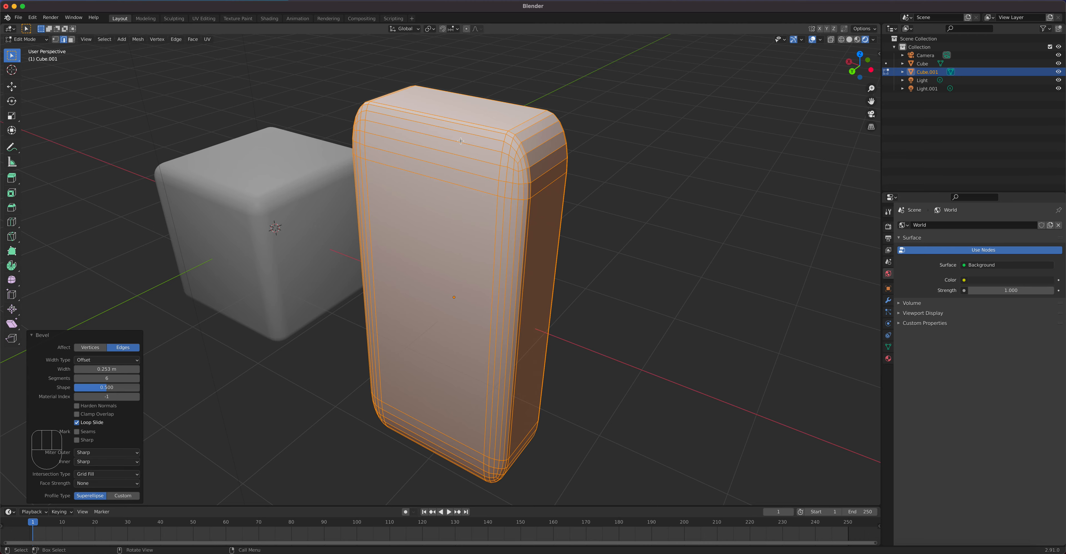
middle_drag(458, 285, 498, 319)
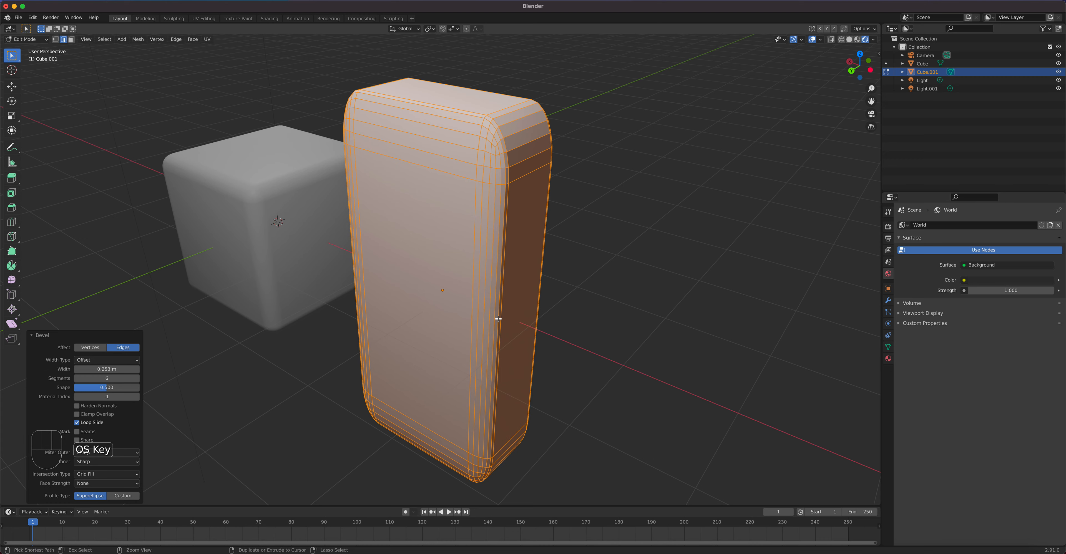
key(super+z)
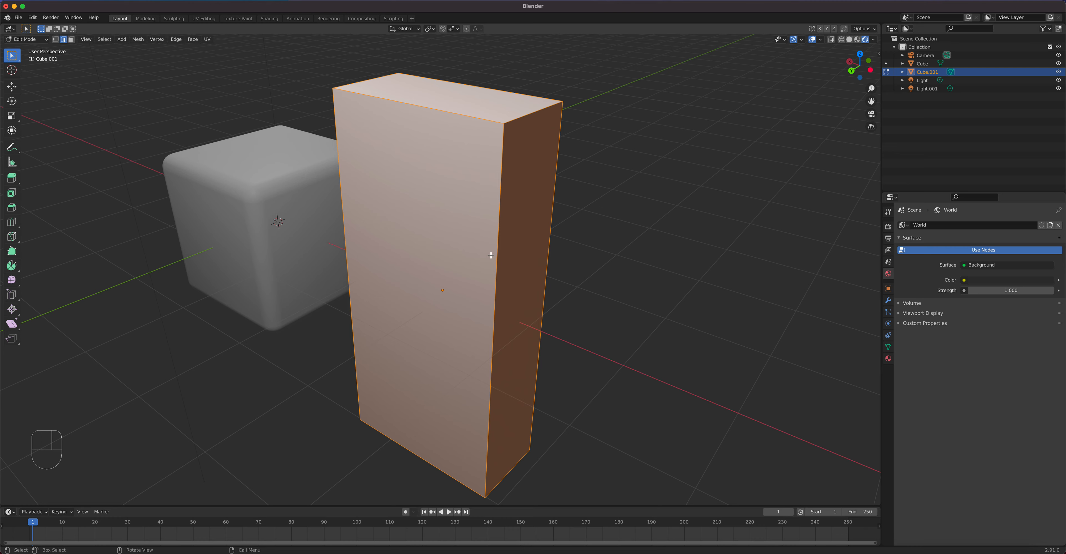
Return to Object Mode and apply the block's scale.
key(Tab)
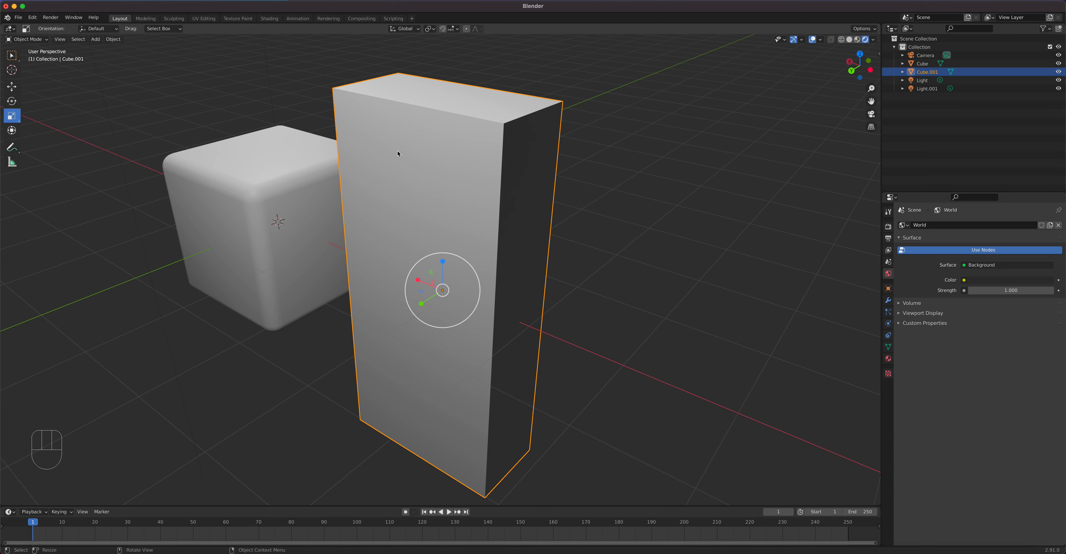
click(120, 42)
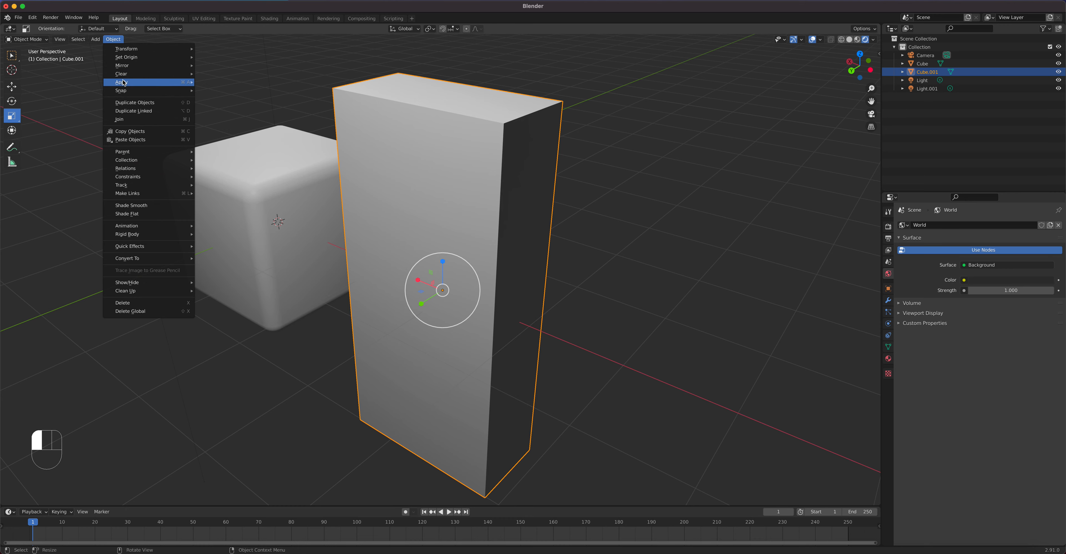
mouse_move(149, 85)
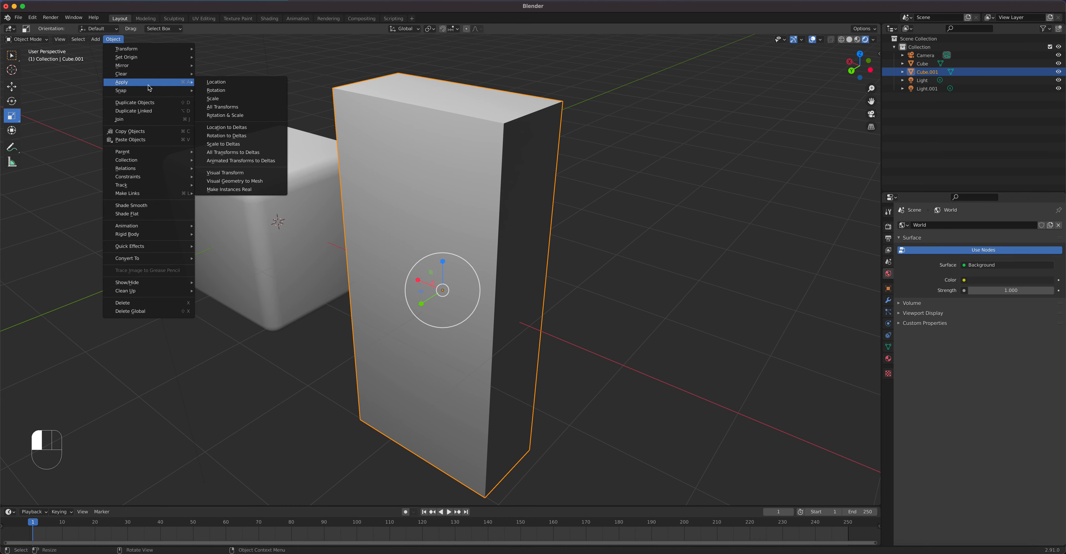
click(235, 99)
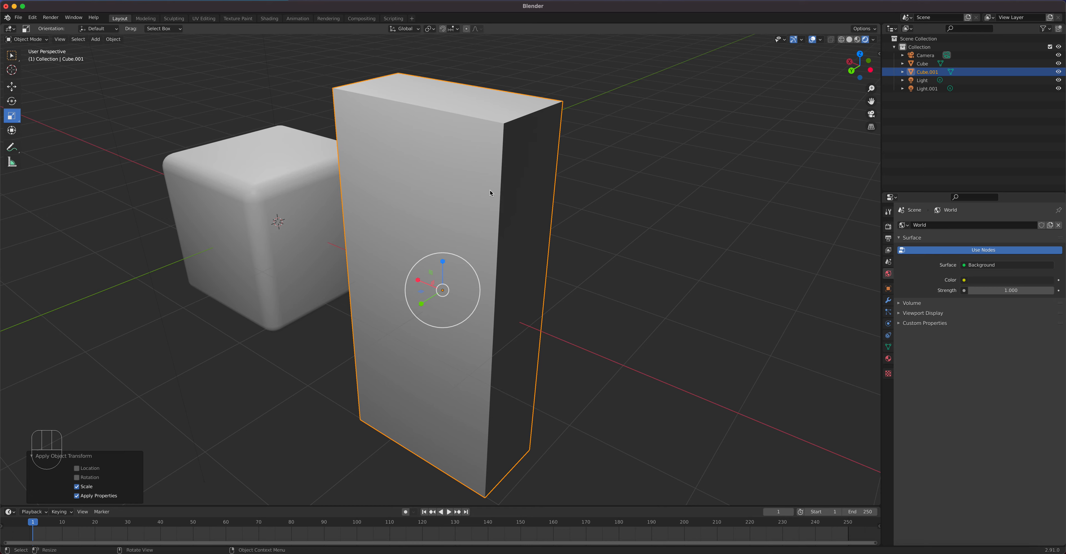
middle_drag(488, 245, 487, 245)
Bevel all edges of the block in Edit Mode with six segments and a width of about 0.12 m.
key(Tab)
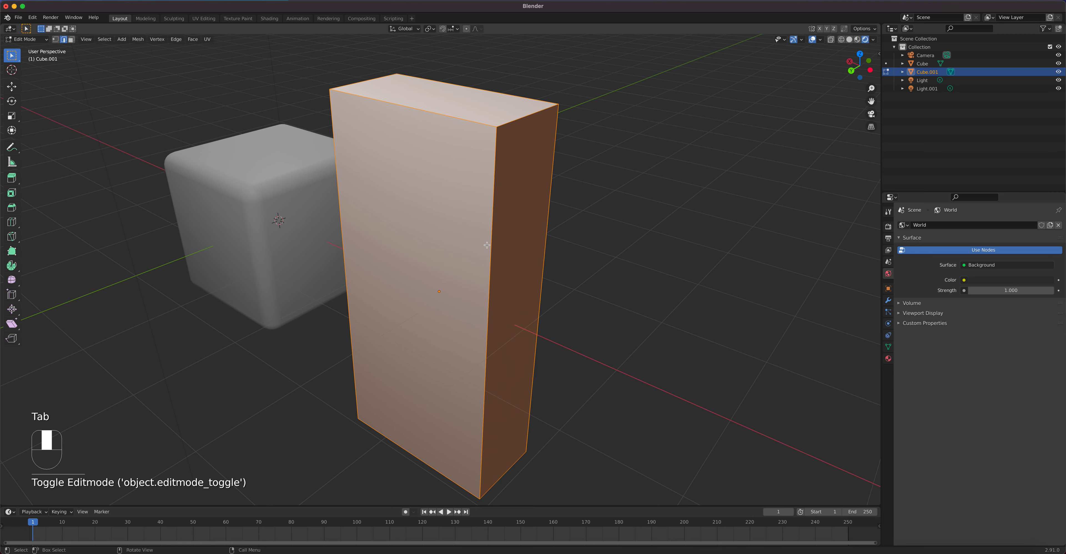
key(a)
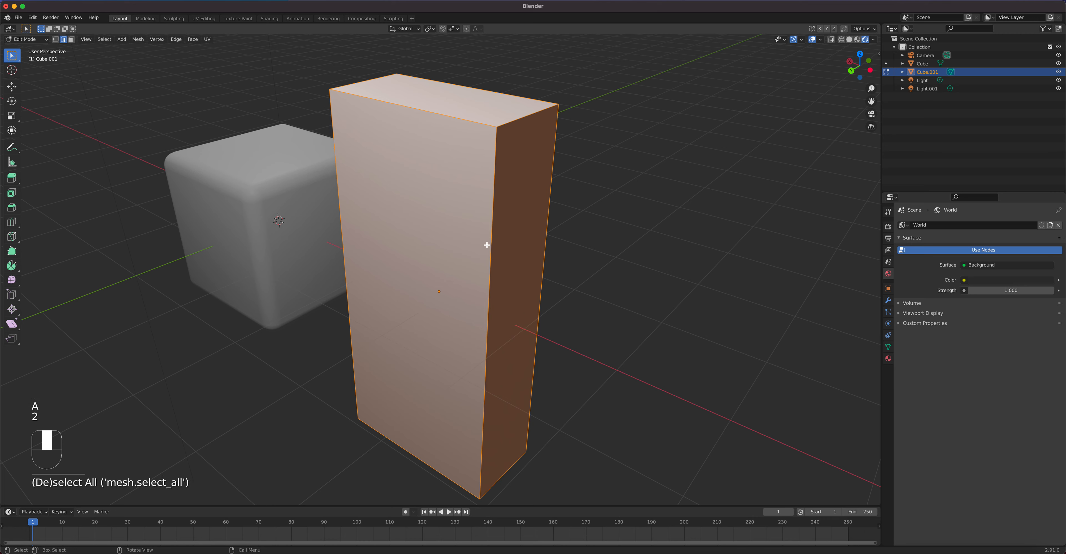
right_click(486, 245)
right_click(487, 244)
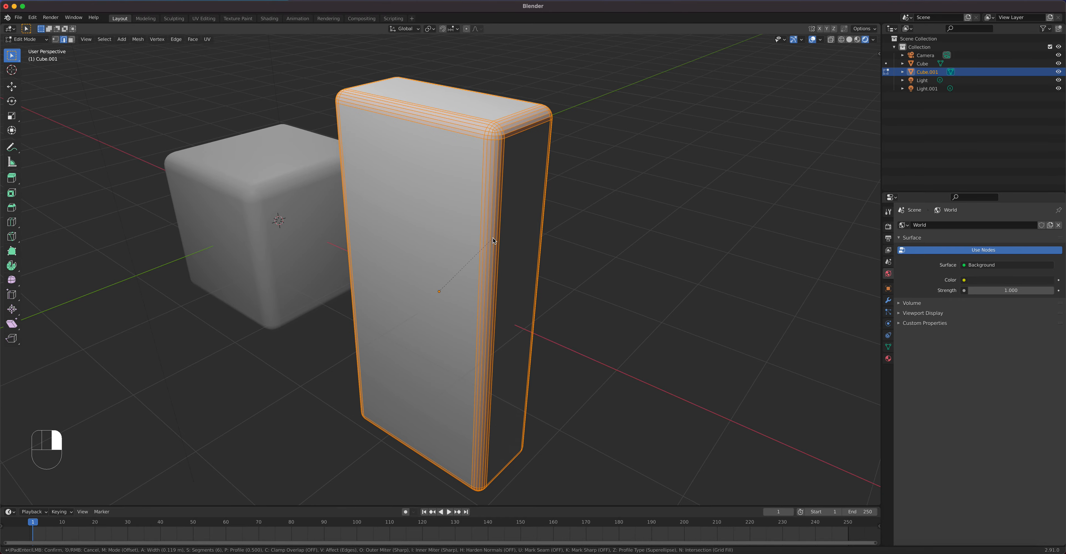
click(494, 240)
middle_drag(497, 266, 554, 264)
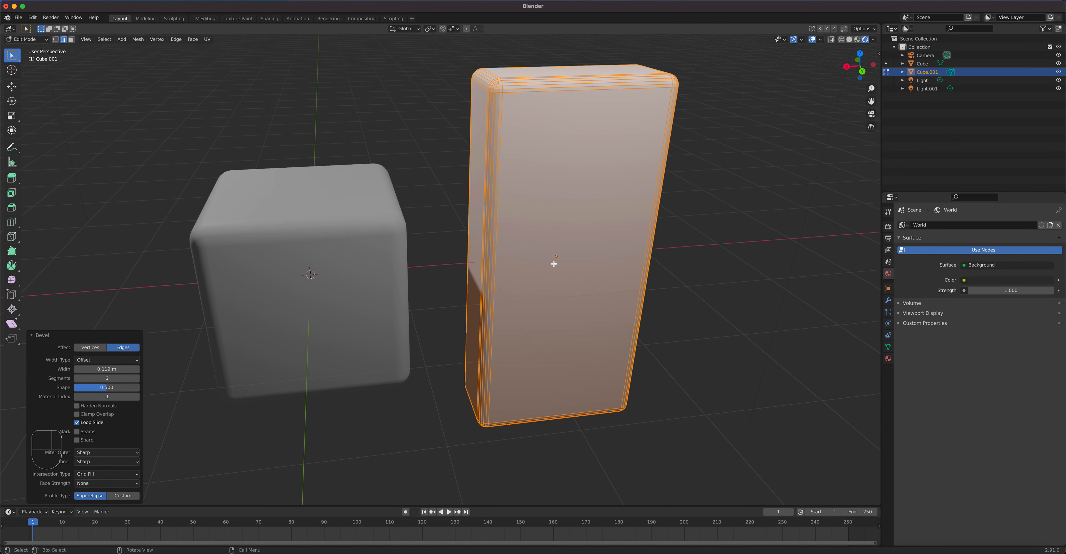
Return to Object Mode and delete both the rounded cube and the tall bevelled block.
key(Tab)
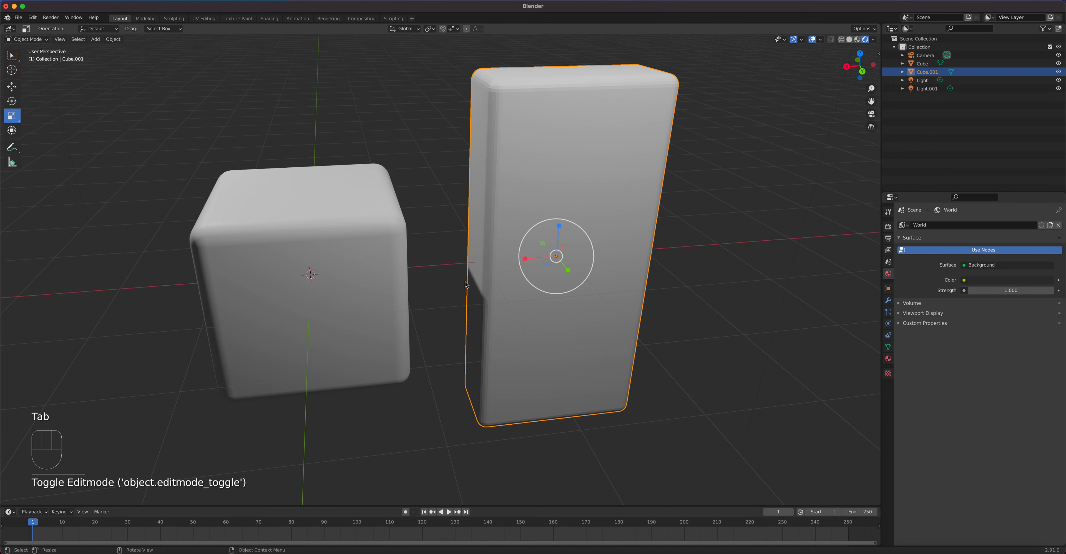
shift+click(397, 283)
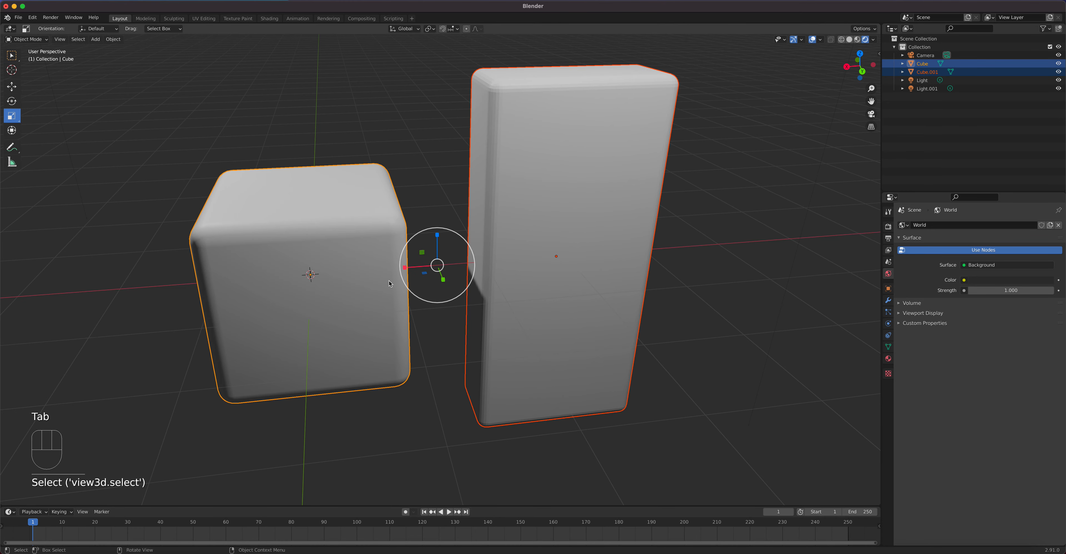
key(Delete)
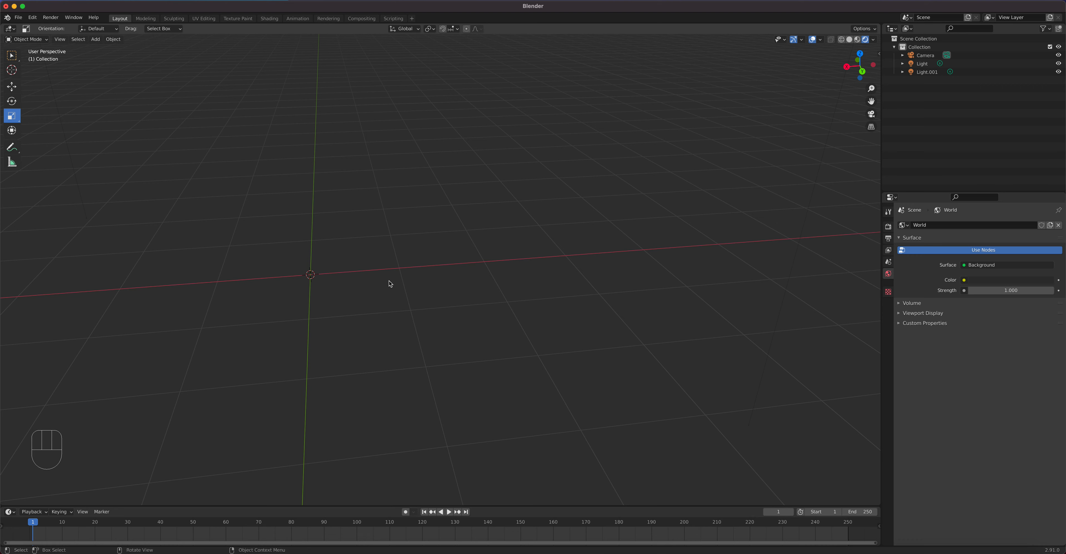
Add a new 2 m mesh cube at the world origin.
key(shift)
key(shift+a)
mouse_move(390, 281)
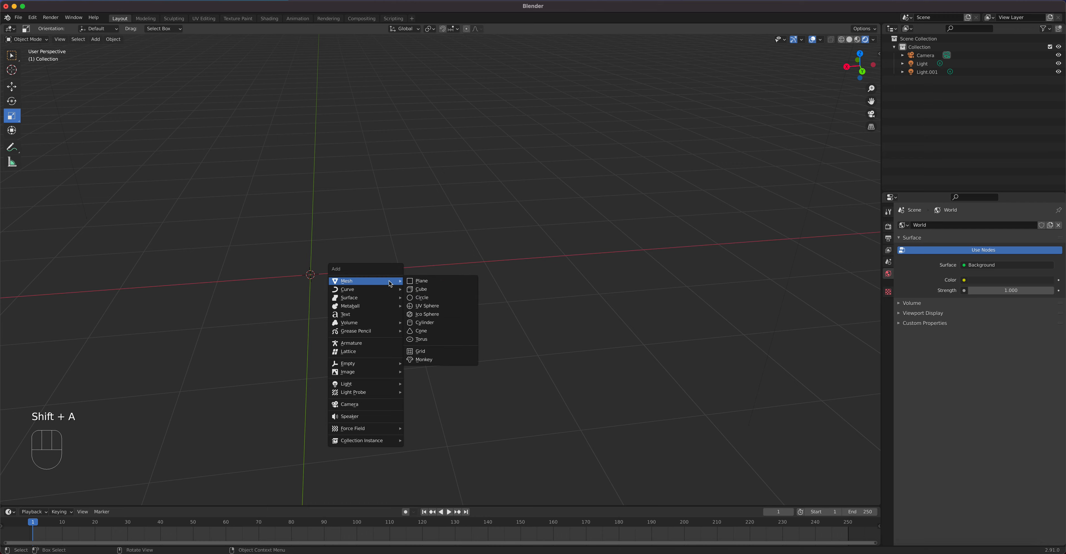
click(430, 294)
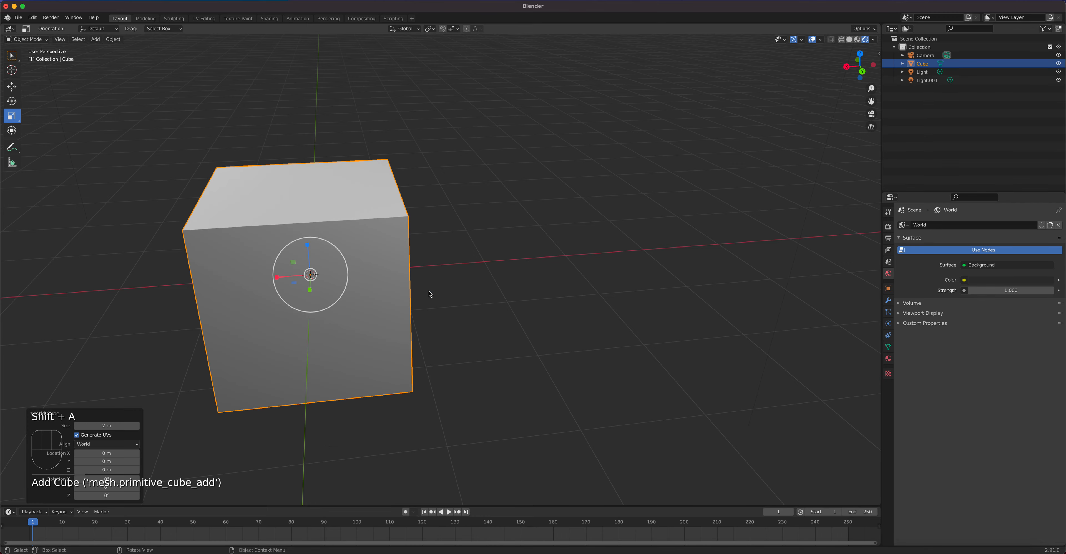
shift+middle_drag(430, 294, 532, 251)
middle_drag(533, 251, 511, 272)
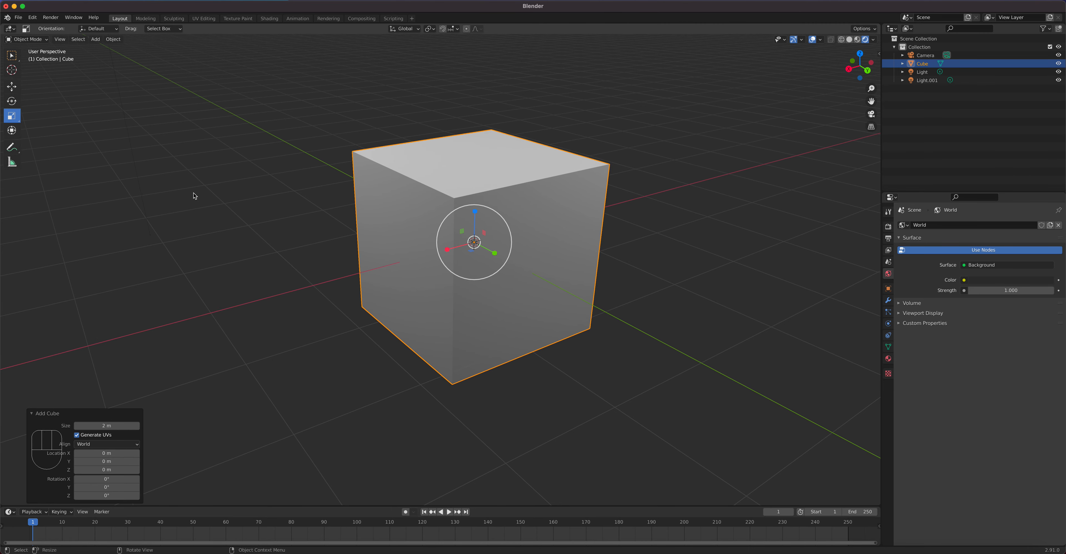
In Edit Mode, make two horizontal single loop cuts around the cube, one at mid-height and one midway through the lower half.
click(26, 39)
click(26, 58)
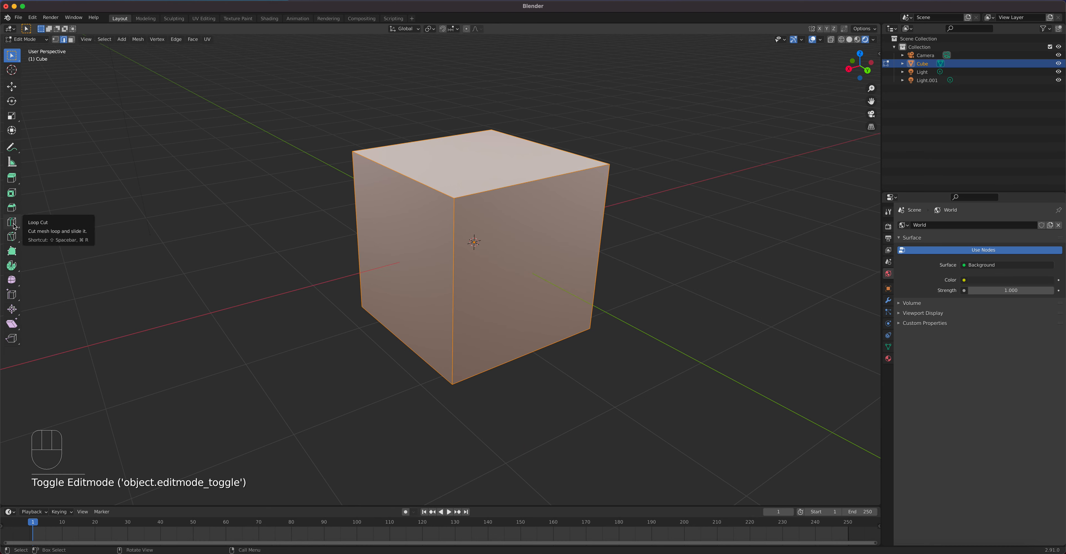
drag(14, 226, 53, 228)
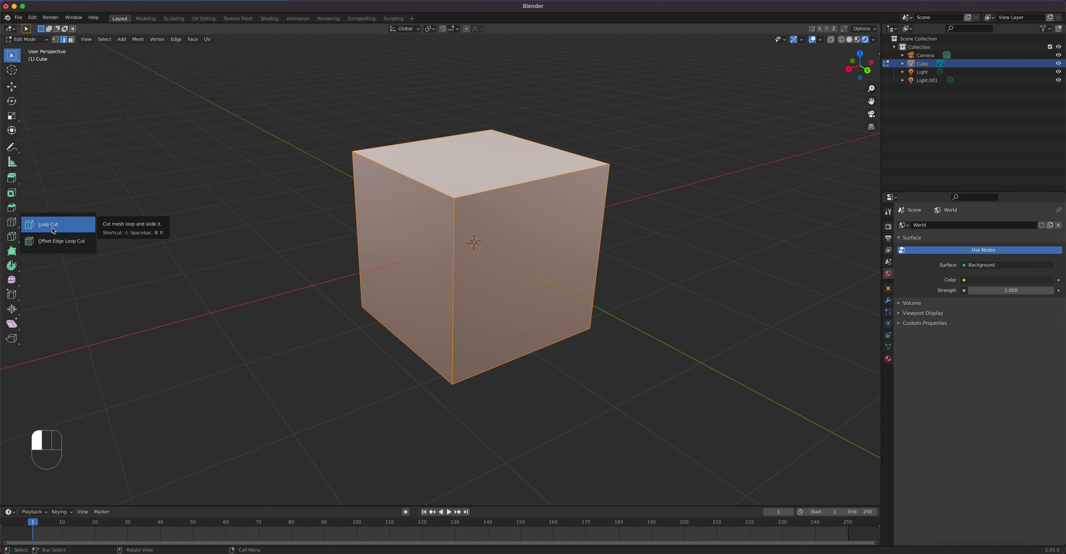
mouse_move(53, 230)
mouse_down()
mouse_move(62, 227)
mouse_move(50, 227)
mouse_up()
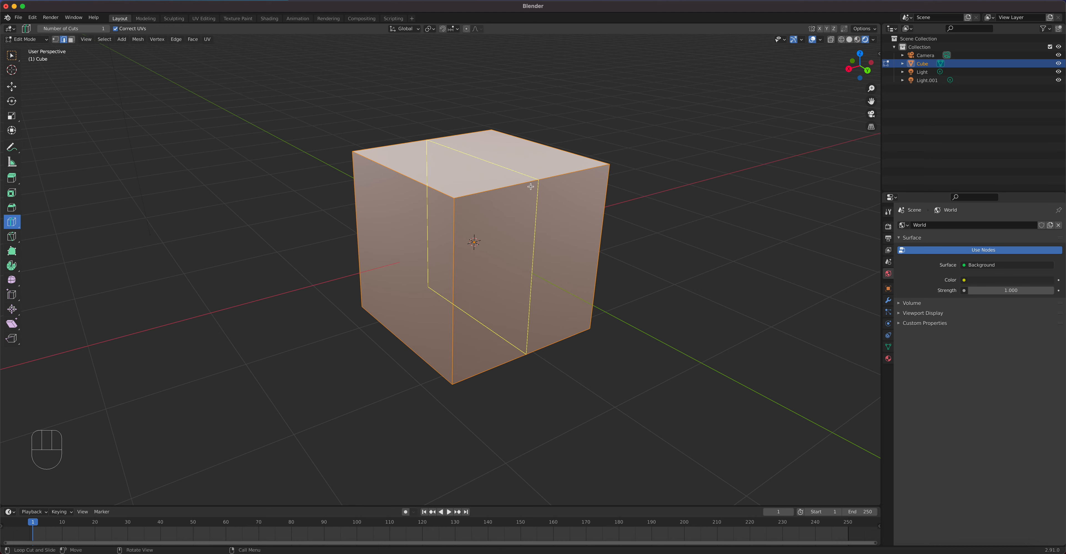
click(453, 283)
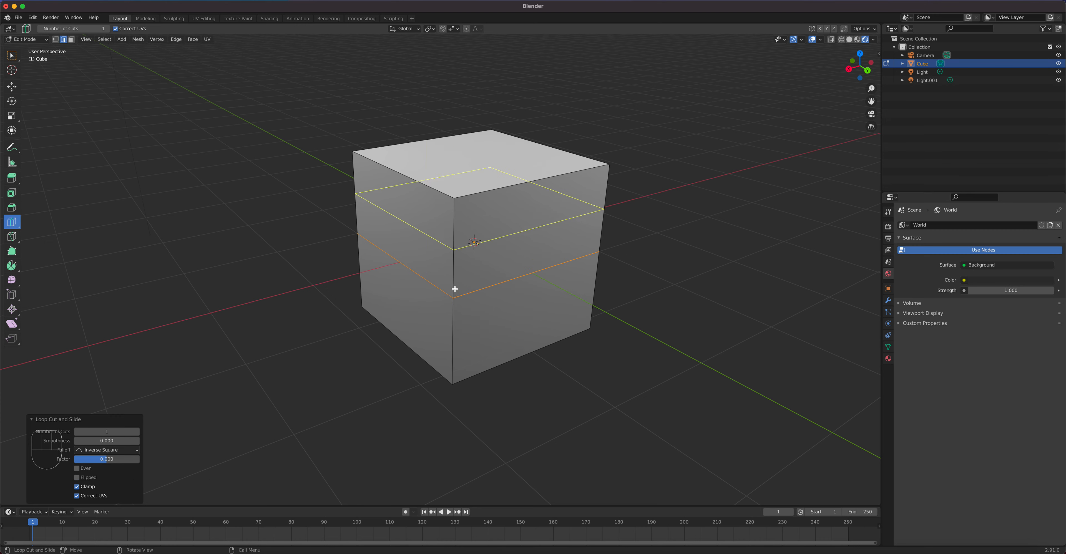
right_click(449, 280)
click(454, 328)
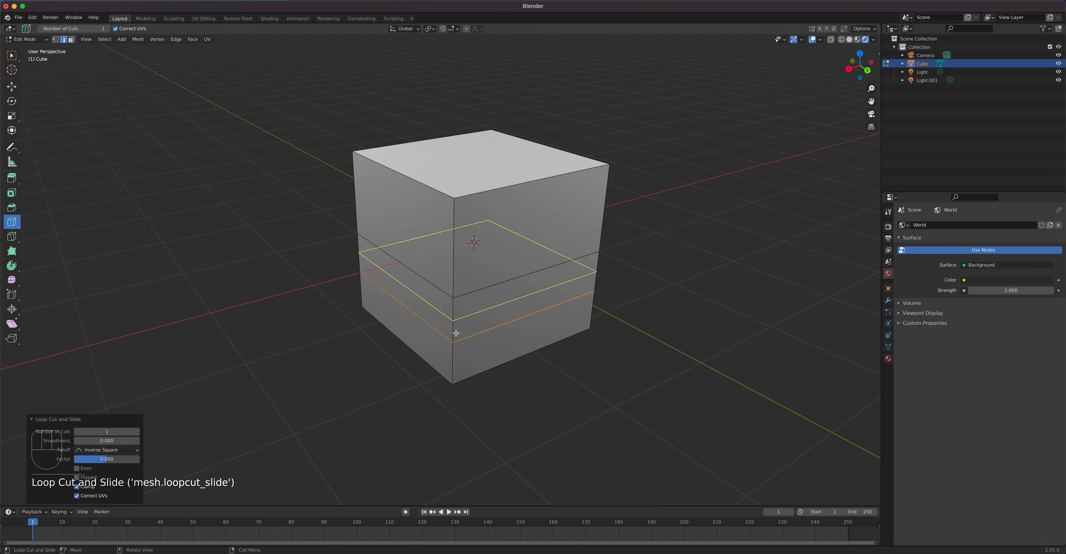